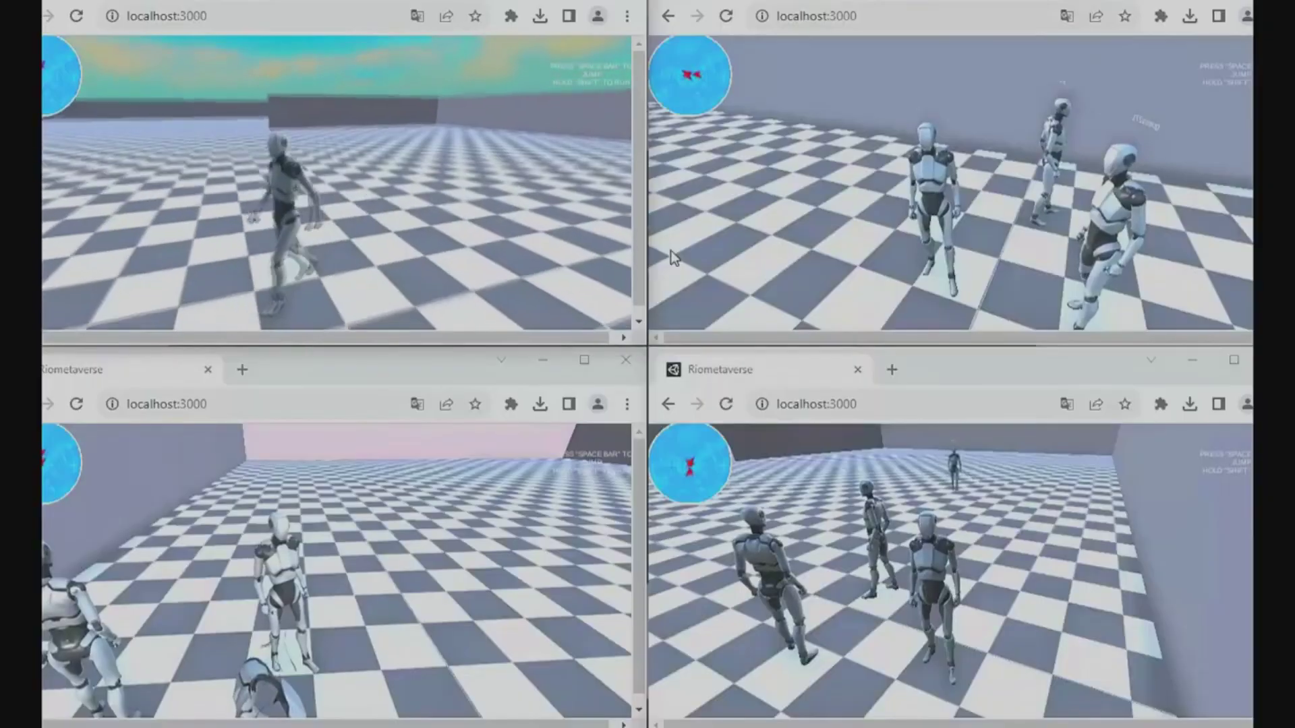
{"action": "left_click", "coordinate": [268, 648]}
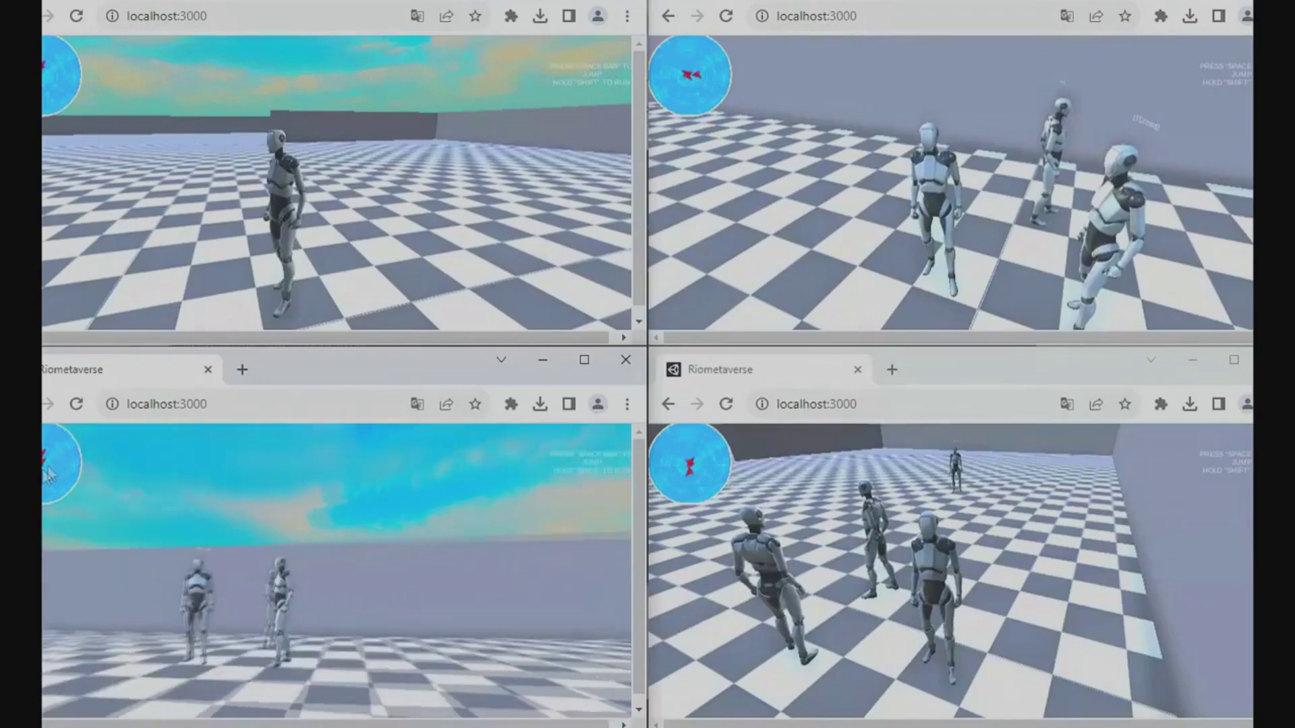
{"action": "left_click_drag", "start_coordinate": [48, 472], "coordinate": [52, 503]}
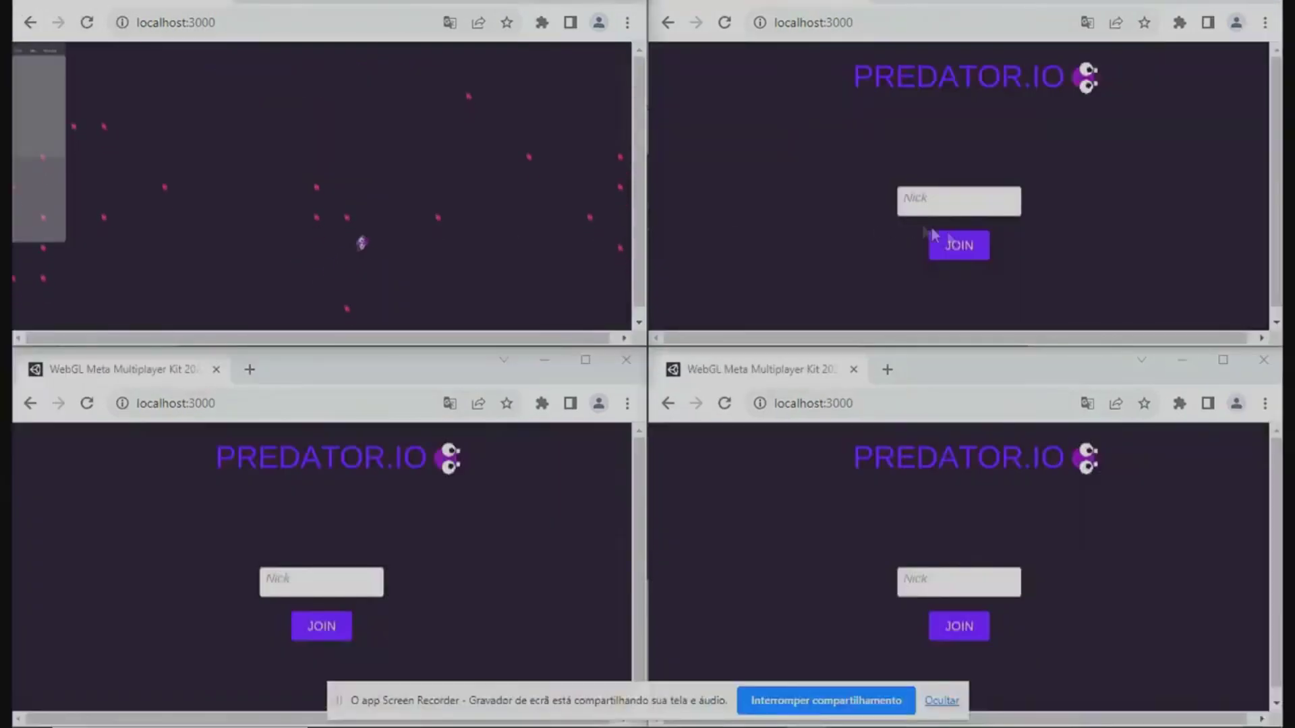
Step: Join the PREDATOR.IO game from the three remaining browser windows, leaving the nickname blank
{"action": "left_click", "coordinate": [958, 245]}
{"action": "left_click", "coordinate": [335, 627]}
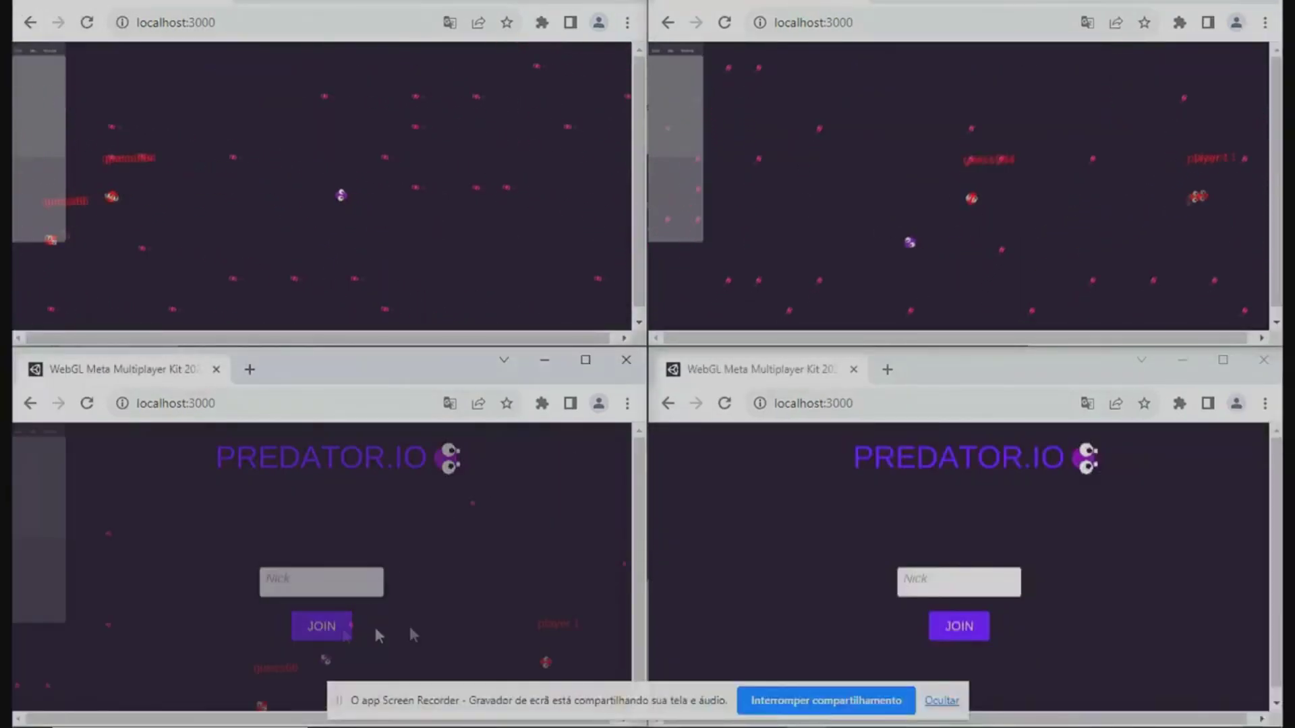
{"action": "left_click", "coordinate": [946, 701]}
{"action": "left_click", "coordinate": [969, 633]}
{"action": "left_click", "coordinate": [970, 632]}
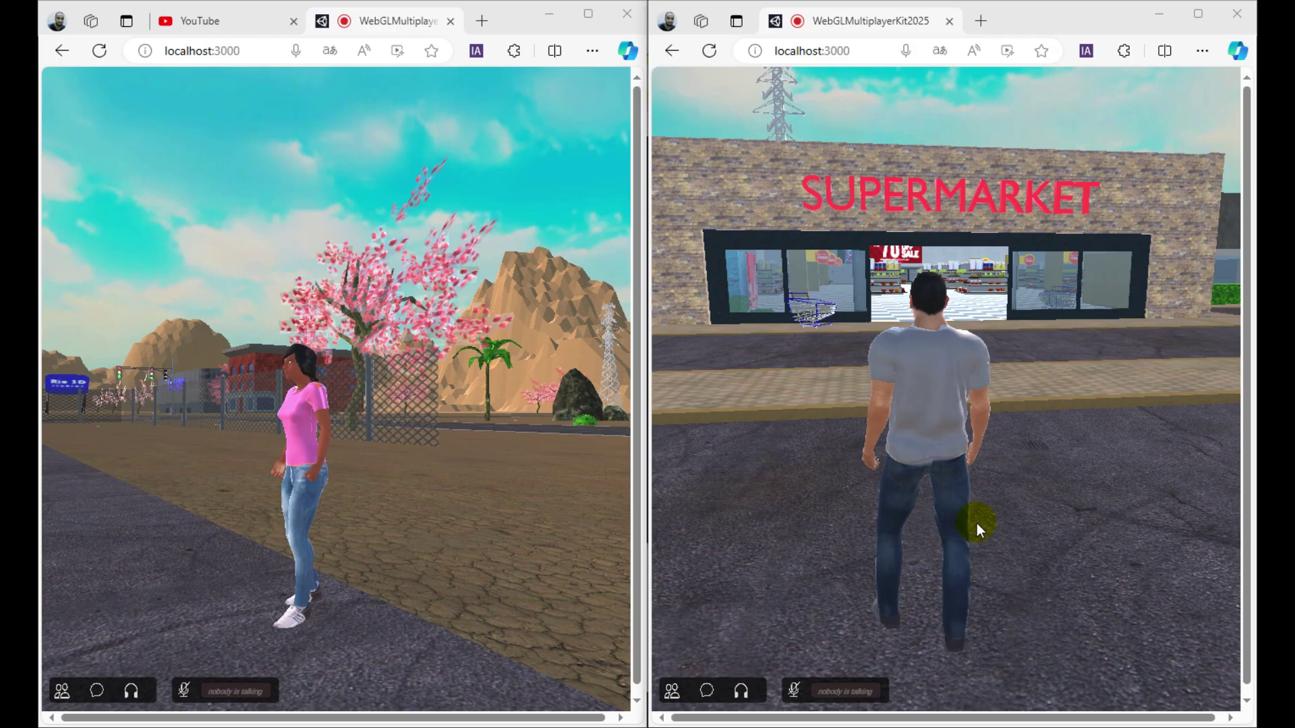
Step: Run the male character across the street toward the supermarket entrance
{"action": "left_click", "coordinate": [976, 524]}
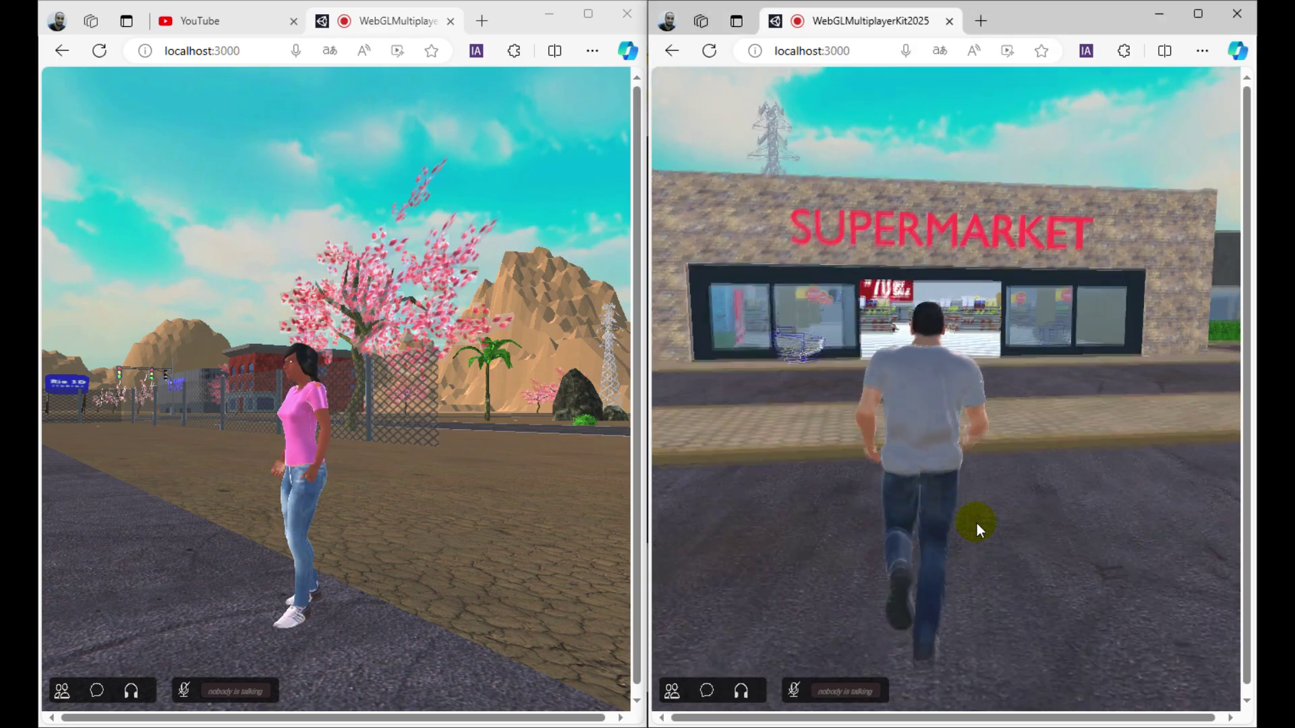
{"action": "key", "text": "w"}
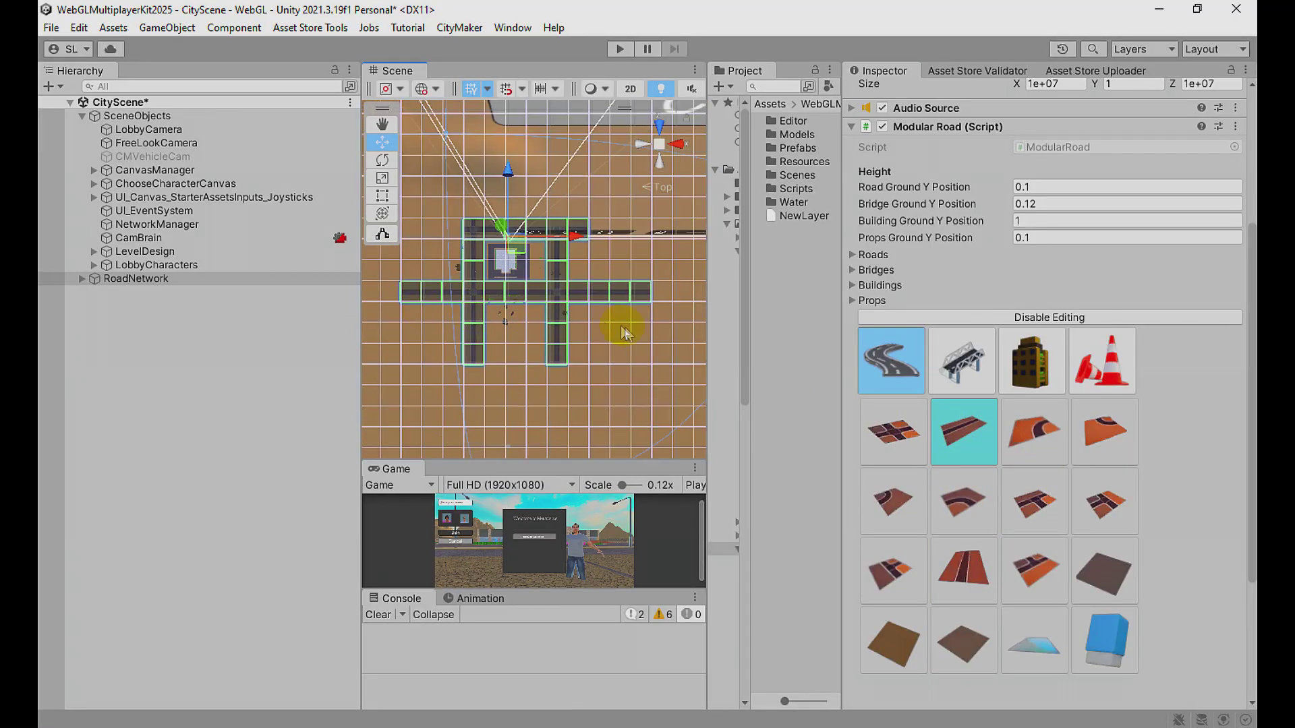
Step: In the Unity editor, erase the road tile at the west end of the horizontal road and place a T-junction there
{"action": "scroll", "coordinate": [918, 462], "scroll_direction": "down", "scroll_amount": 3}
{"action": "left_click", "coordinate": [897, 495]}
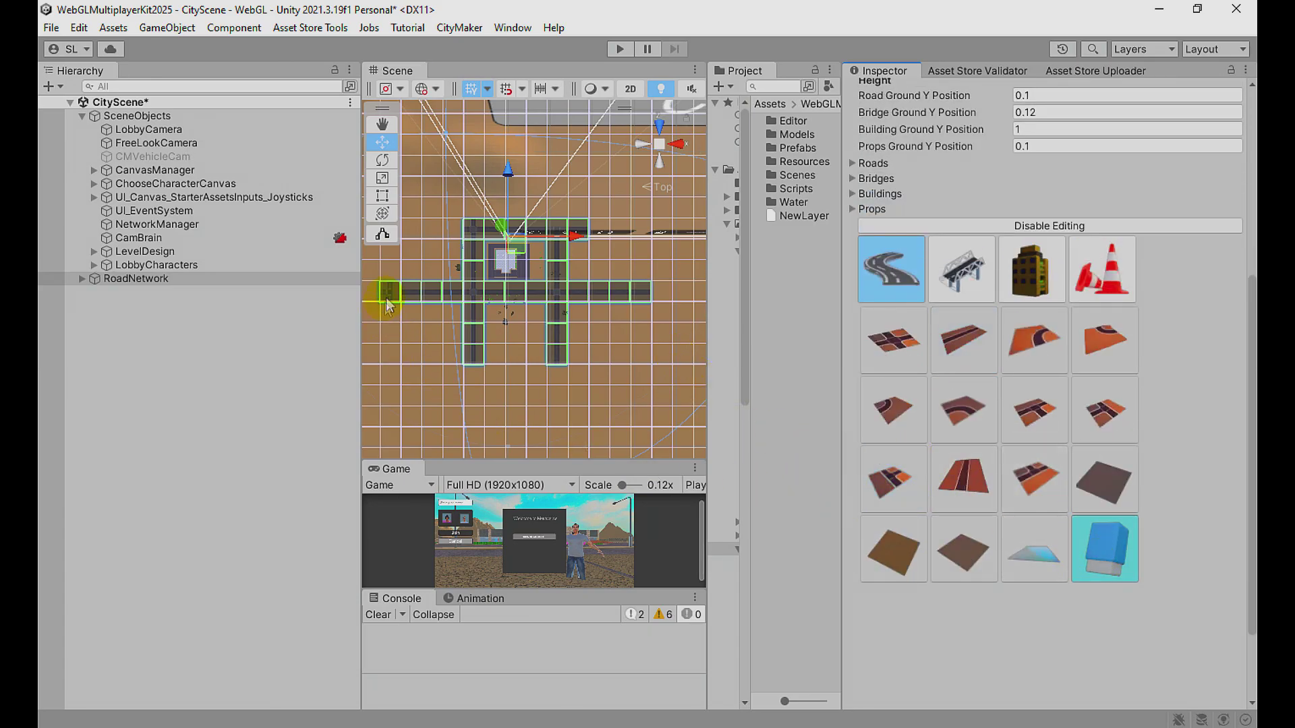
{"action": "left_click", "coordinate": [1086, 435]}
{"action": "left_click", "coordinate": [391, 294]}
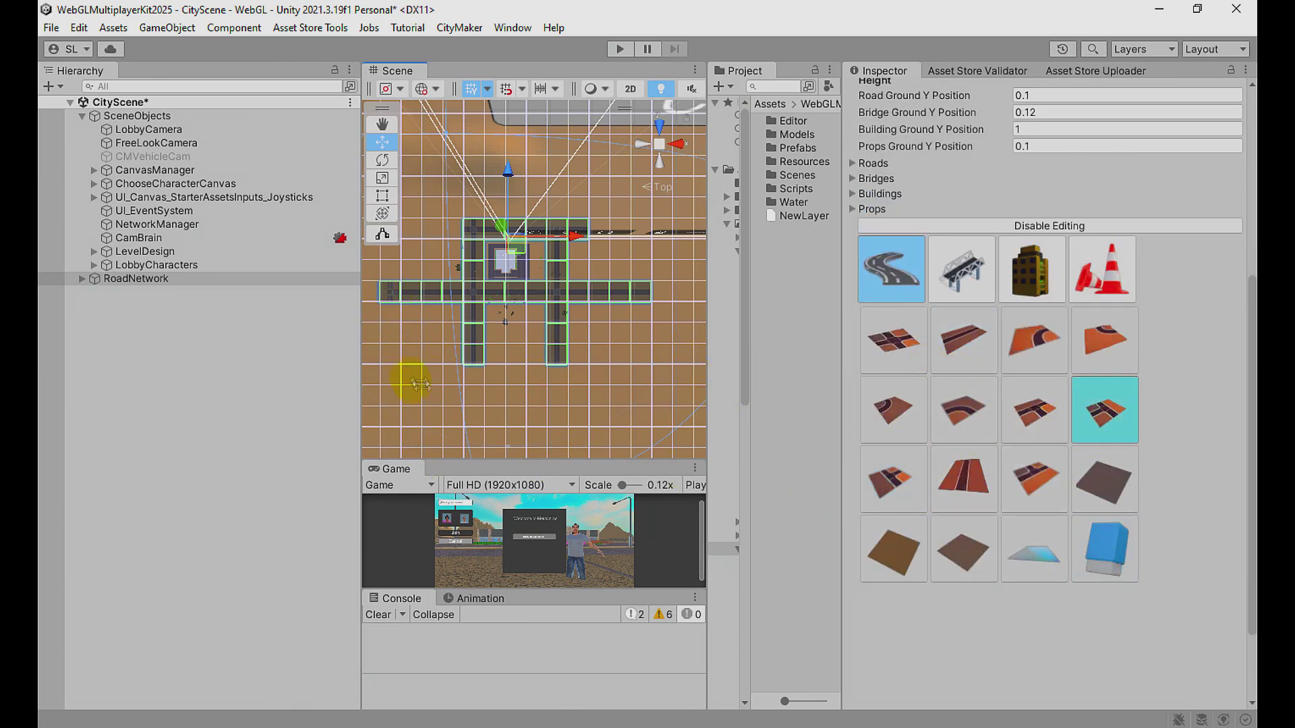
Step: Lay vertical straight road tiles northward from the new western T-junction
{"action": "left_click", "coordinate": [981, 465]}
{"action": "scroll", "coordinate": [404, 283], "scroll_direction": "down", "scroll_amount": 2}
{"action": "left_click", "coordinate": [405, 269]}
{"action": "left_click", "coordinate": [404, 251]}
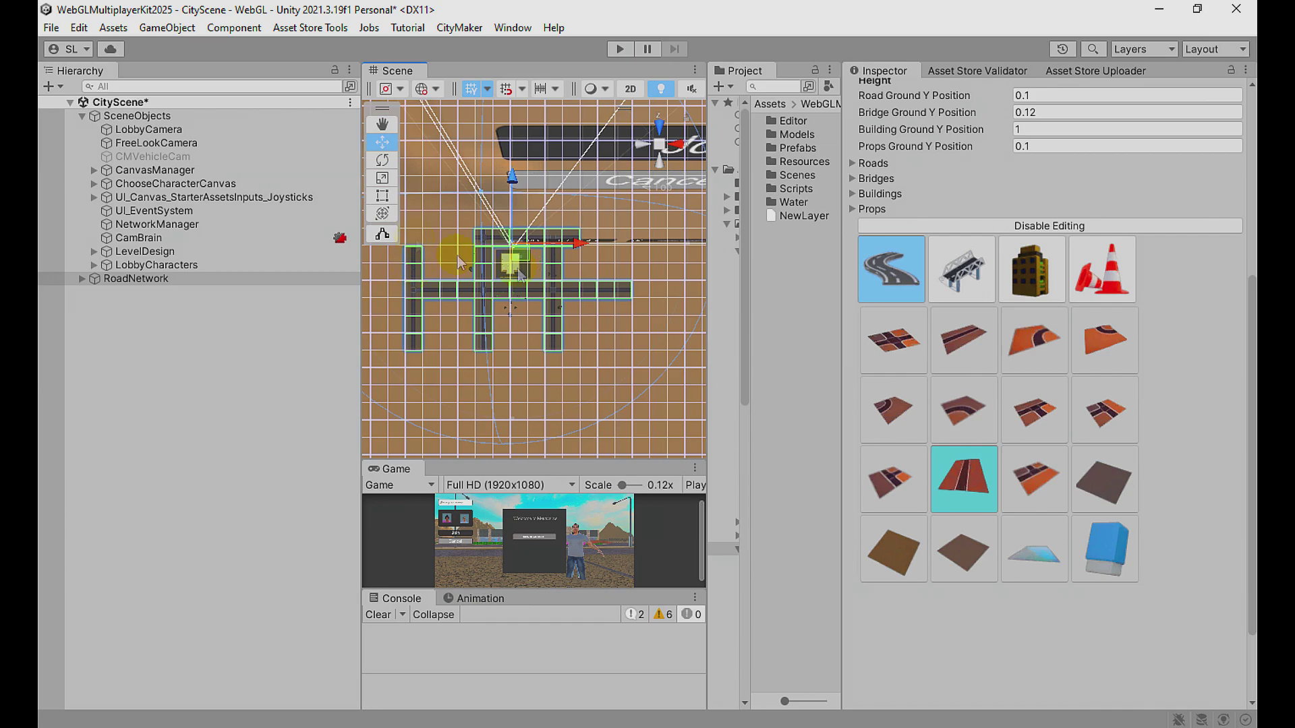
Step: Place a junction tile at the north end of the western road and lay a horizontal straight road along the southern edge
{"action": "left_click", "coordinate": [1034, 409]}
{"action": "left_click", "coordinate": [402, 231]}
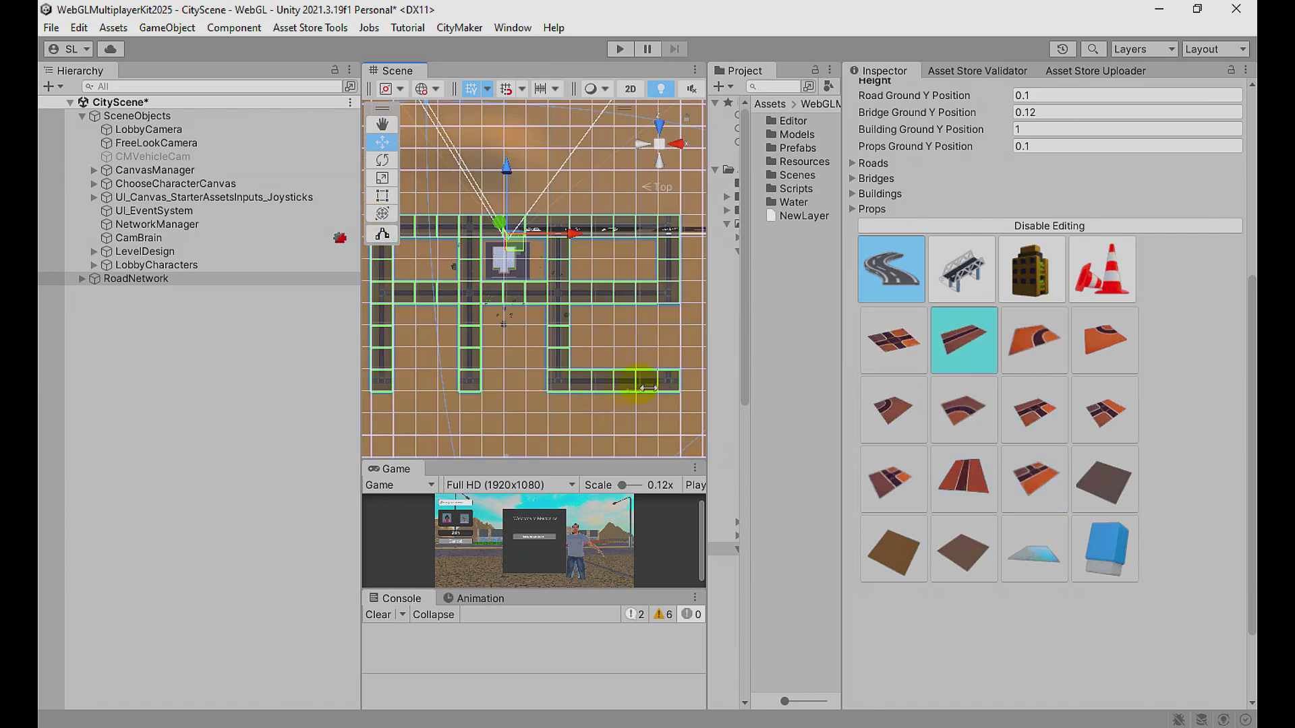
{"action": "left_click_drag", "start_coordinate": [439, 383], "coordinate": [681, 383]}
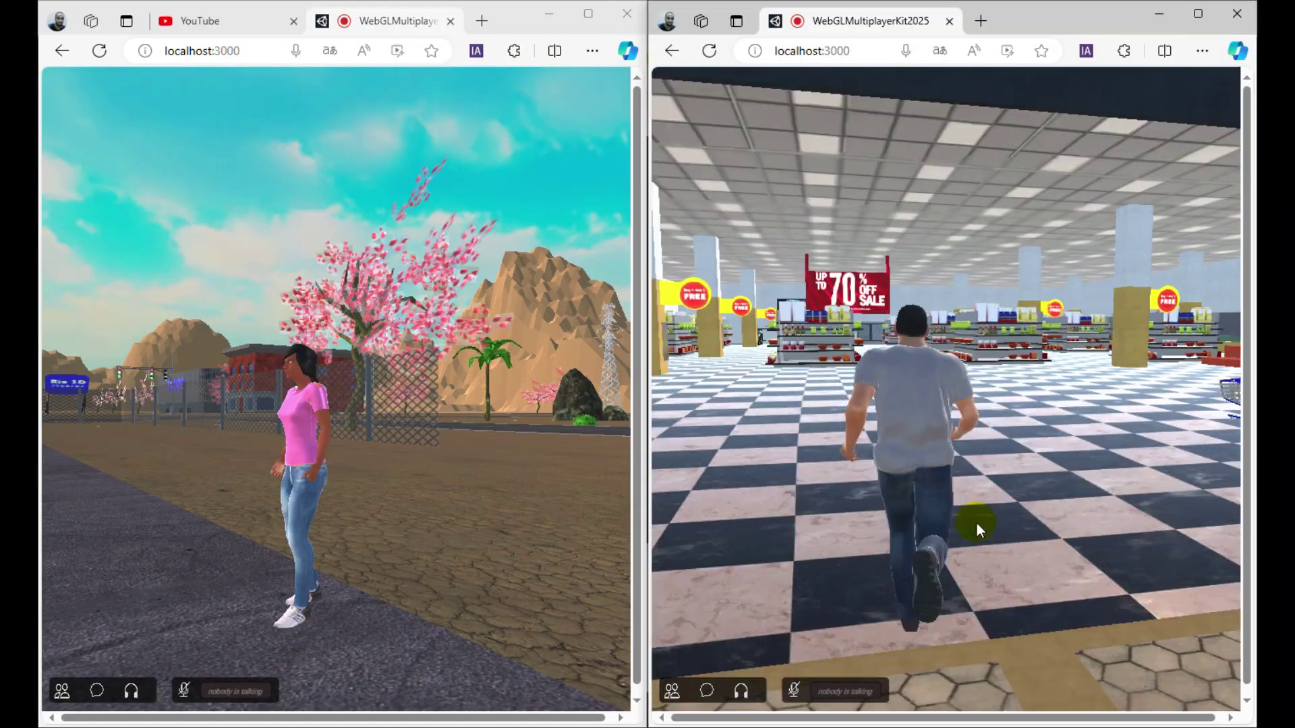
Step: In the browser game, run the male character through the supermarket to the green motorcycle and mount it
{"action": "key", "text": "w"}
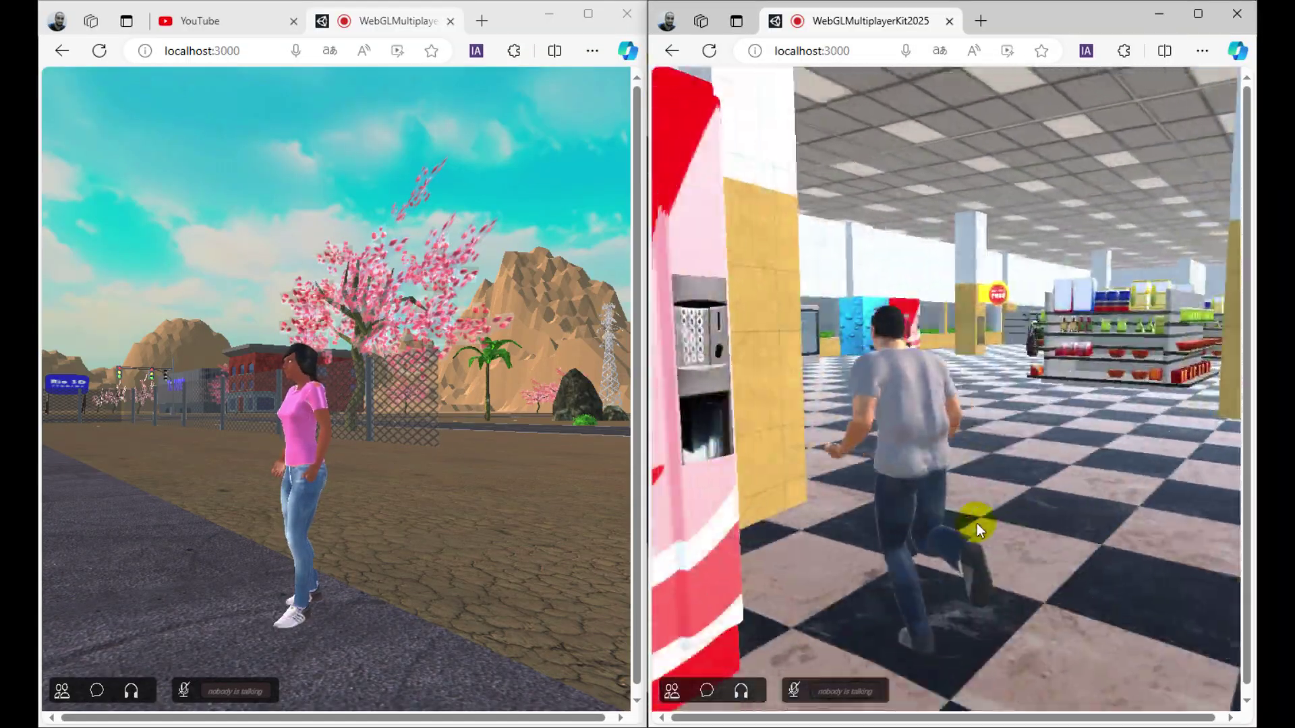
{"action": "key", "text": "w"}
{"action": "key", "text": "d"}
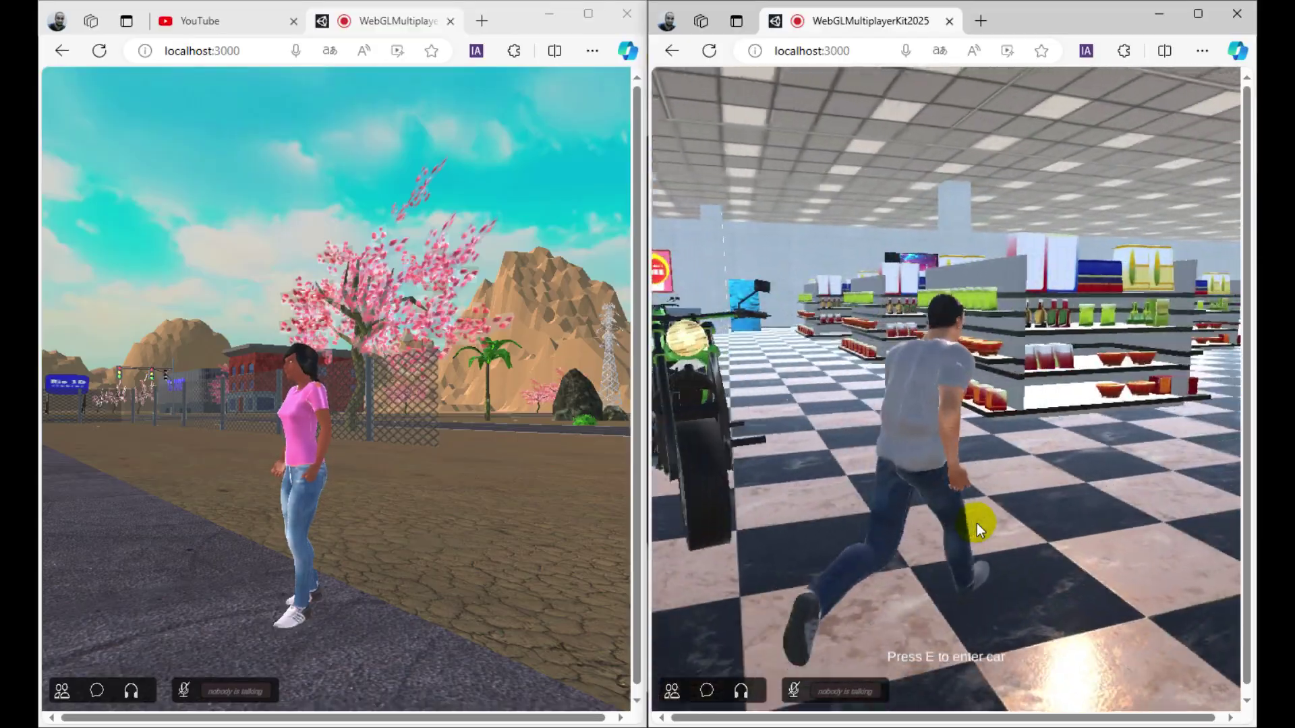
{"action": "key", "text": "e"}
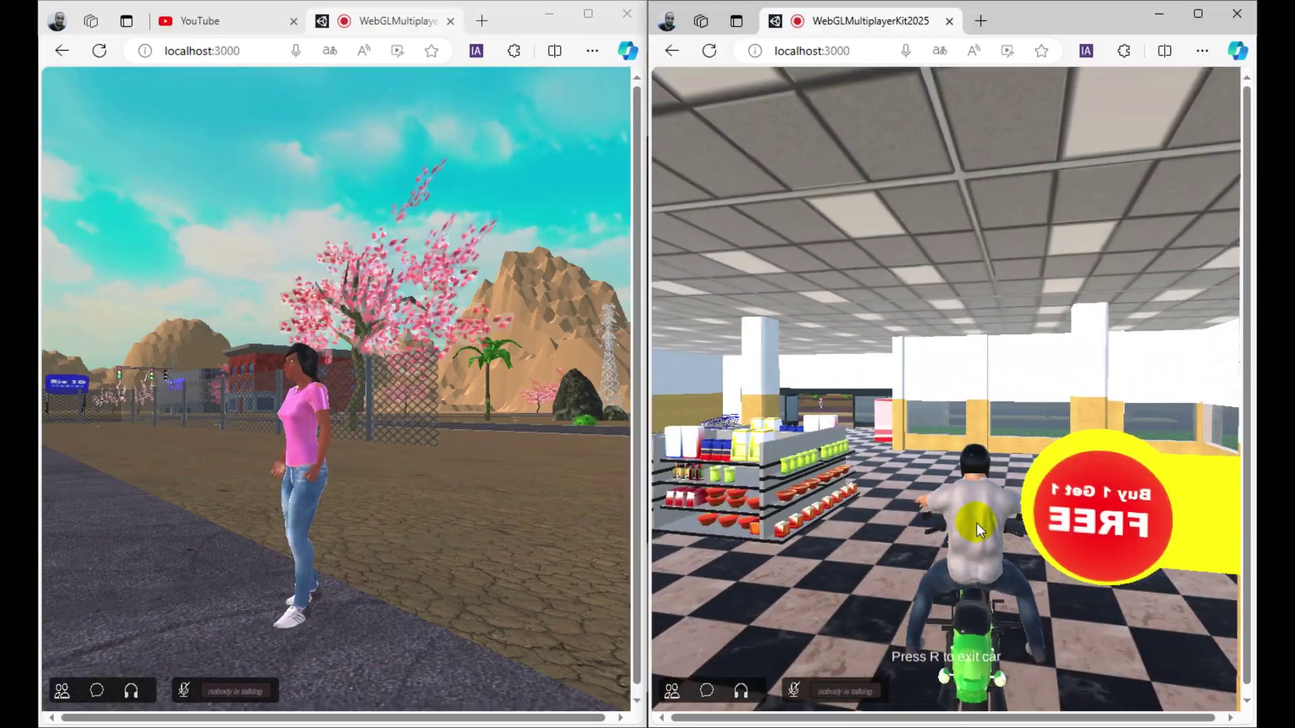
Step: Ride the motorcycle out of the supermarket doors and across the parking lot onto the road
{"action": "key", "text": "w"}
{"action": "key", "text": "a"}
{"action": "key", "text": "w"}
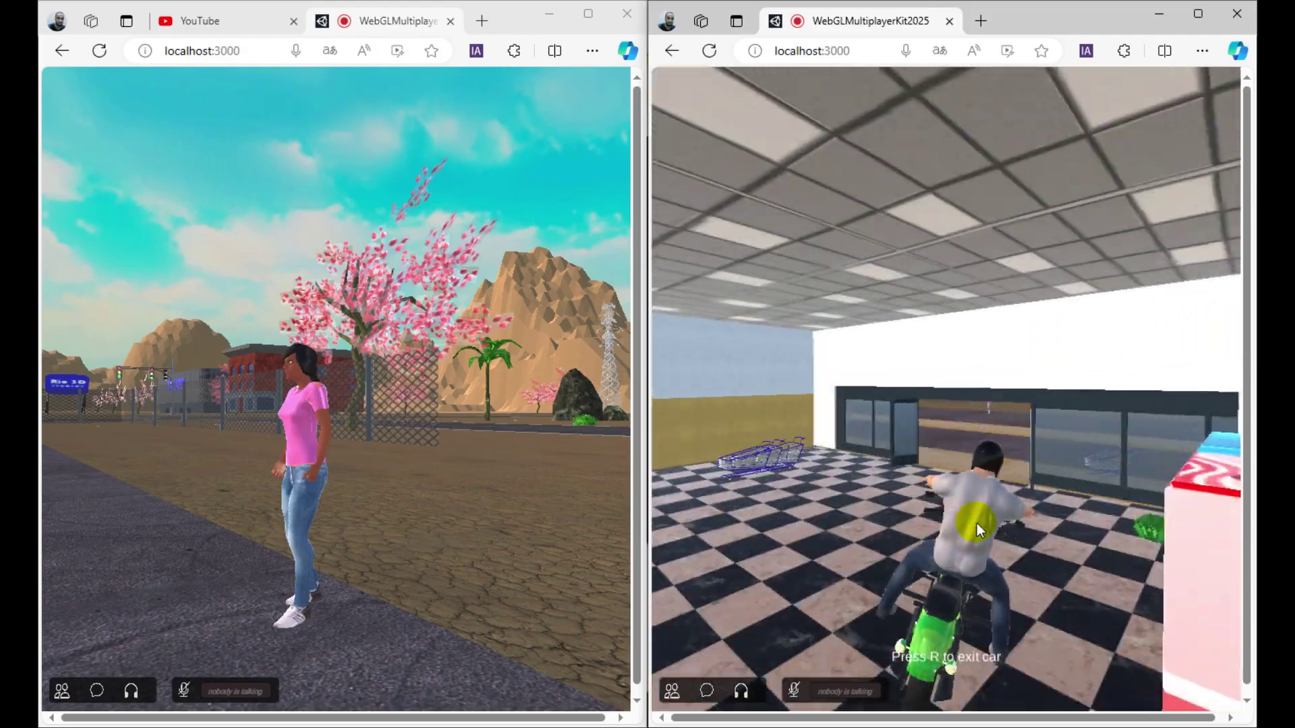
{"action": "key", "text": "w"}
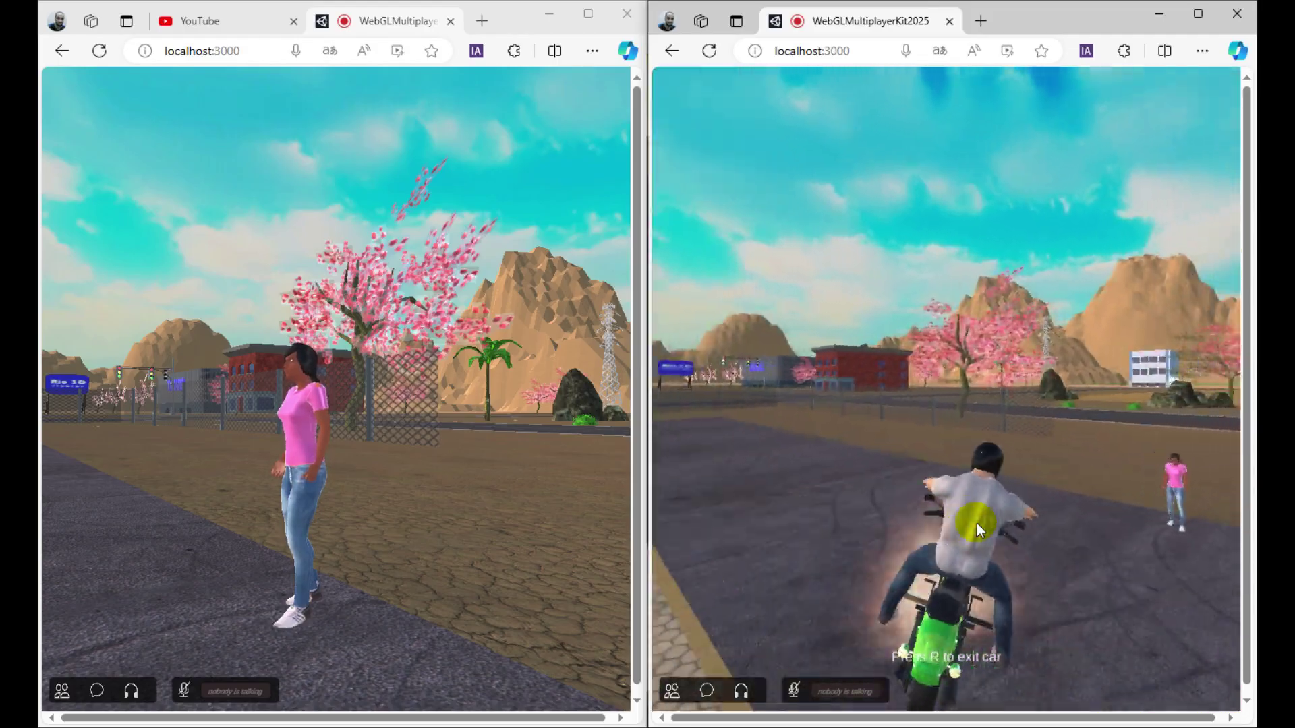
{"action": "key", "text": "w"}
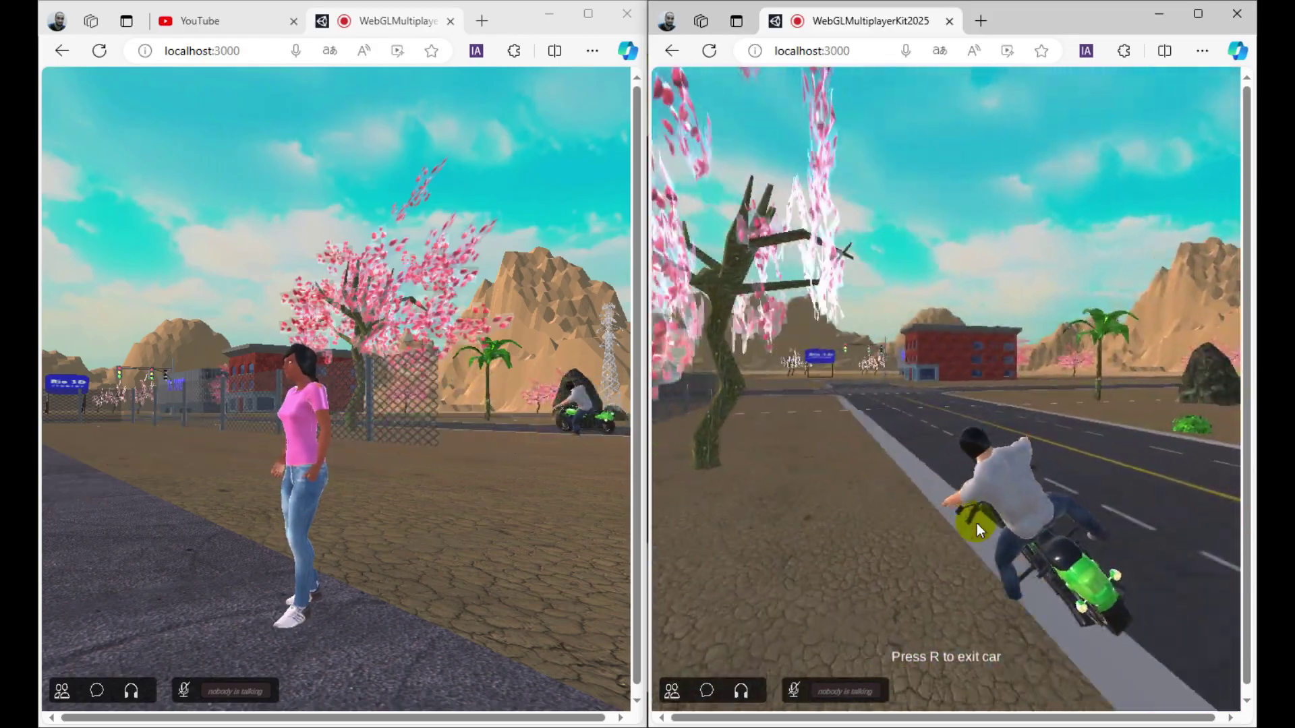
Step: Ride the motorcycle along the roadside to the intersection and steer left around the corner
{"action": "key", "text": "w"}
{"action": "key", "text": "a"}
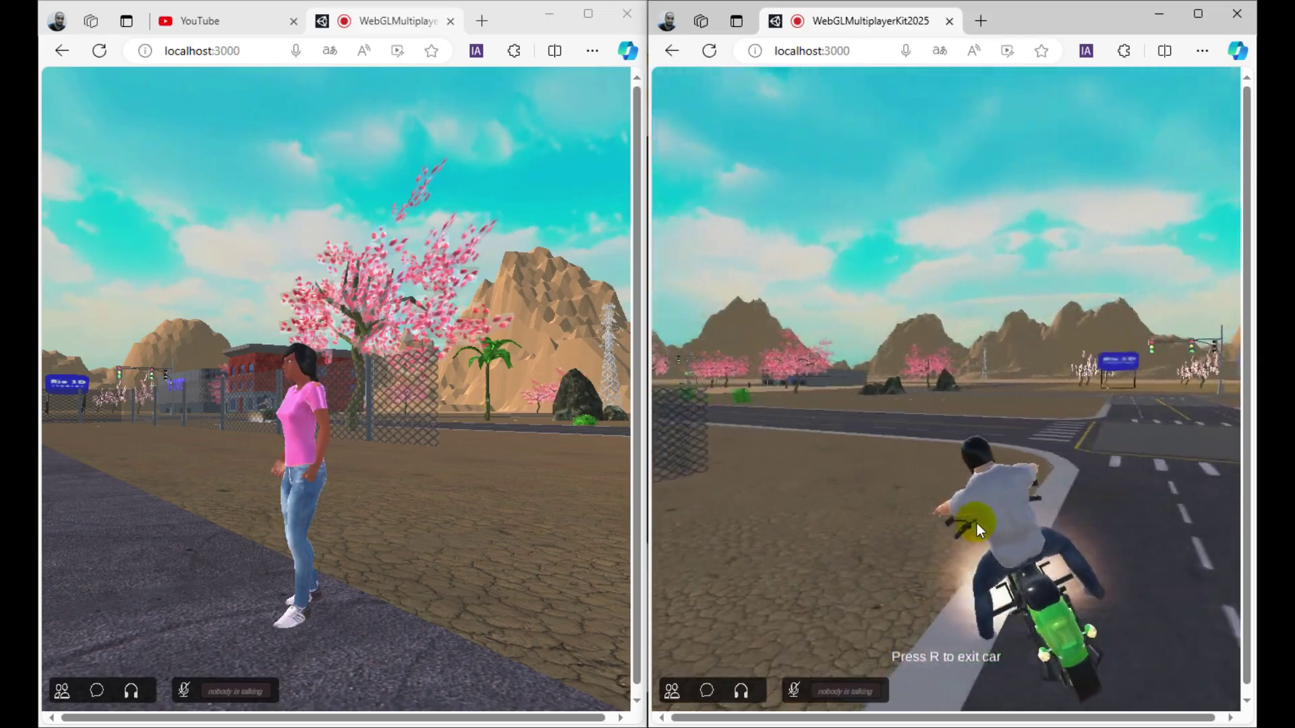
{"action": "key", "text": "a"}
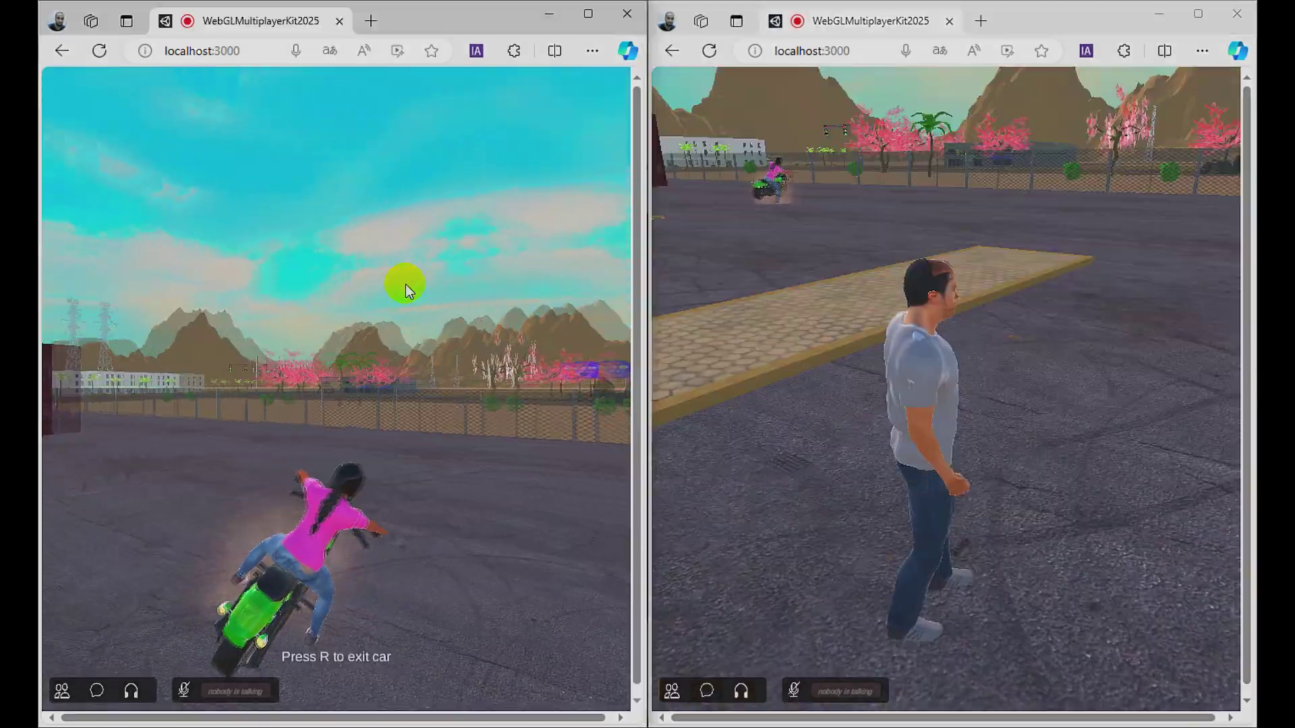
Step: Ride the female character's green motorcycle in turns around the fenced parking lot
{"action": "key", "text": "a"}
{"action": "key", "text": "w"}
{"action": "key", "text": "d"}
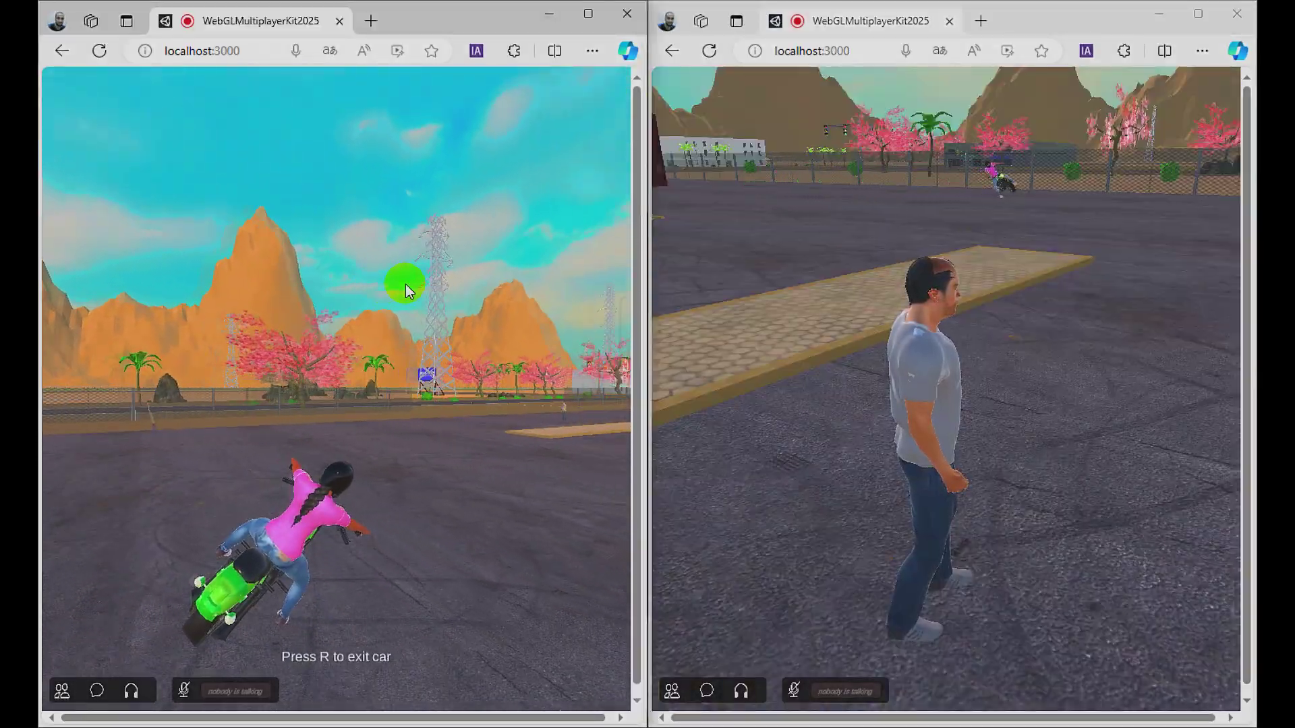
{"action": "key", "text": "d"}
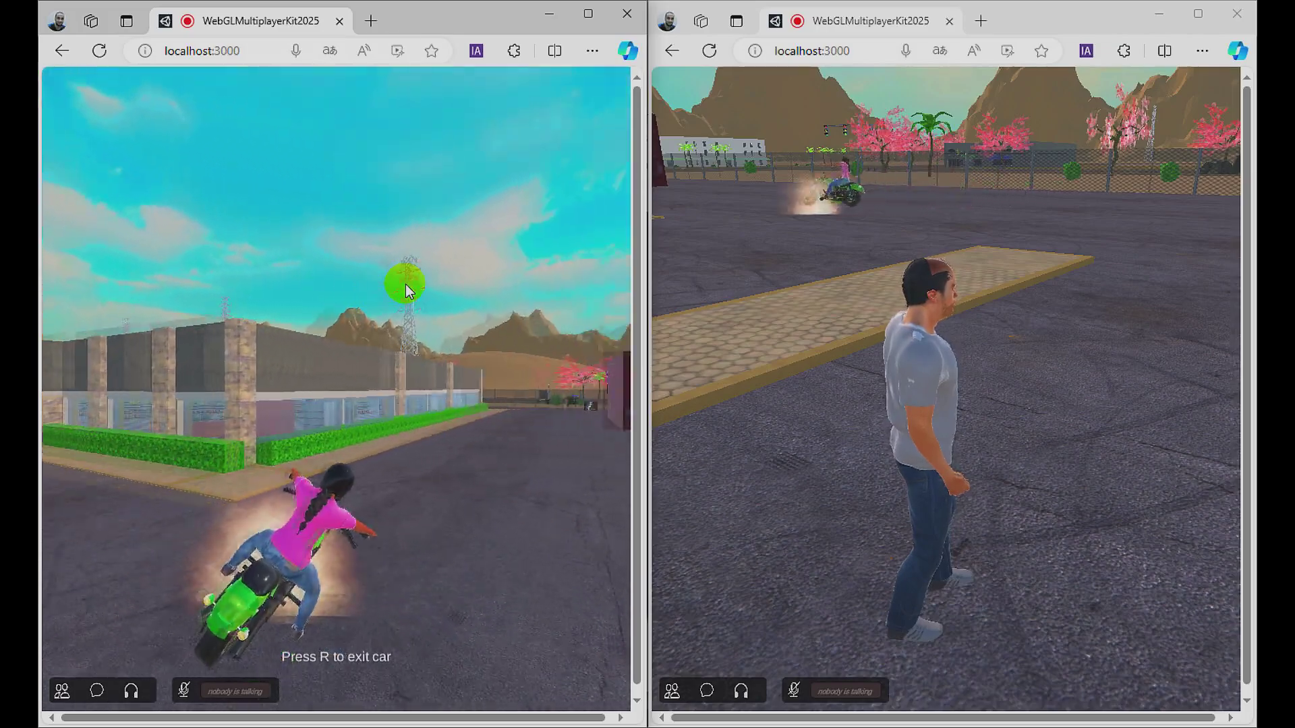
Step: Ride the female character's motorcycle between the supermarket and the red container, and around the building's corner
{"action": "key", "text": "w"}
{"action": "key", "text": "a"}
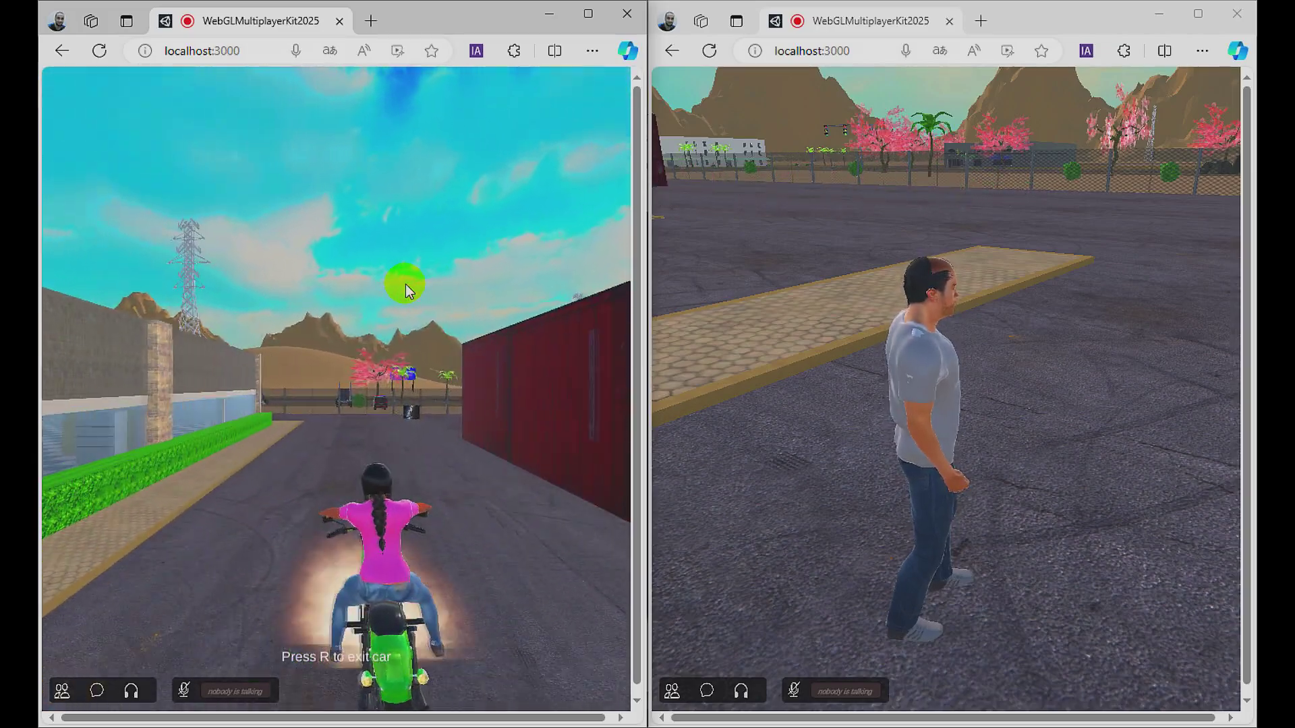
{"action": "key", "text": "a"}
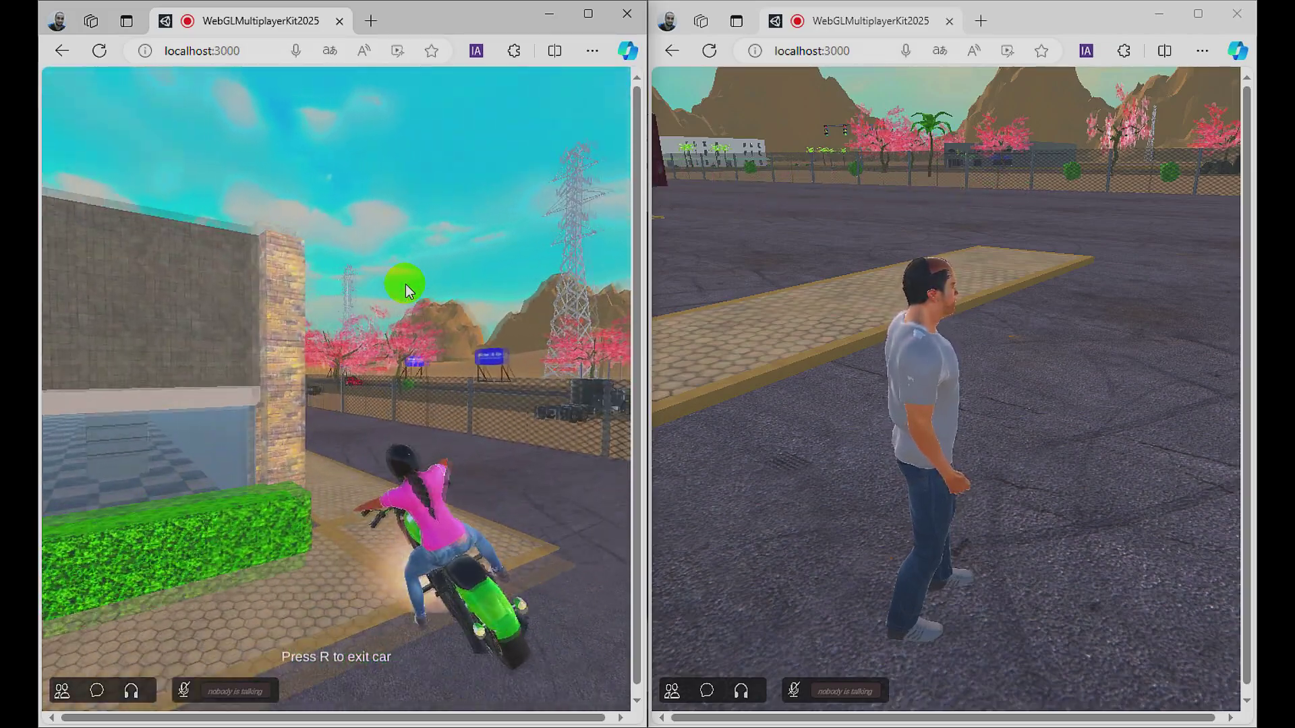
{"action": "key", "text": "d"}
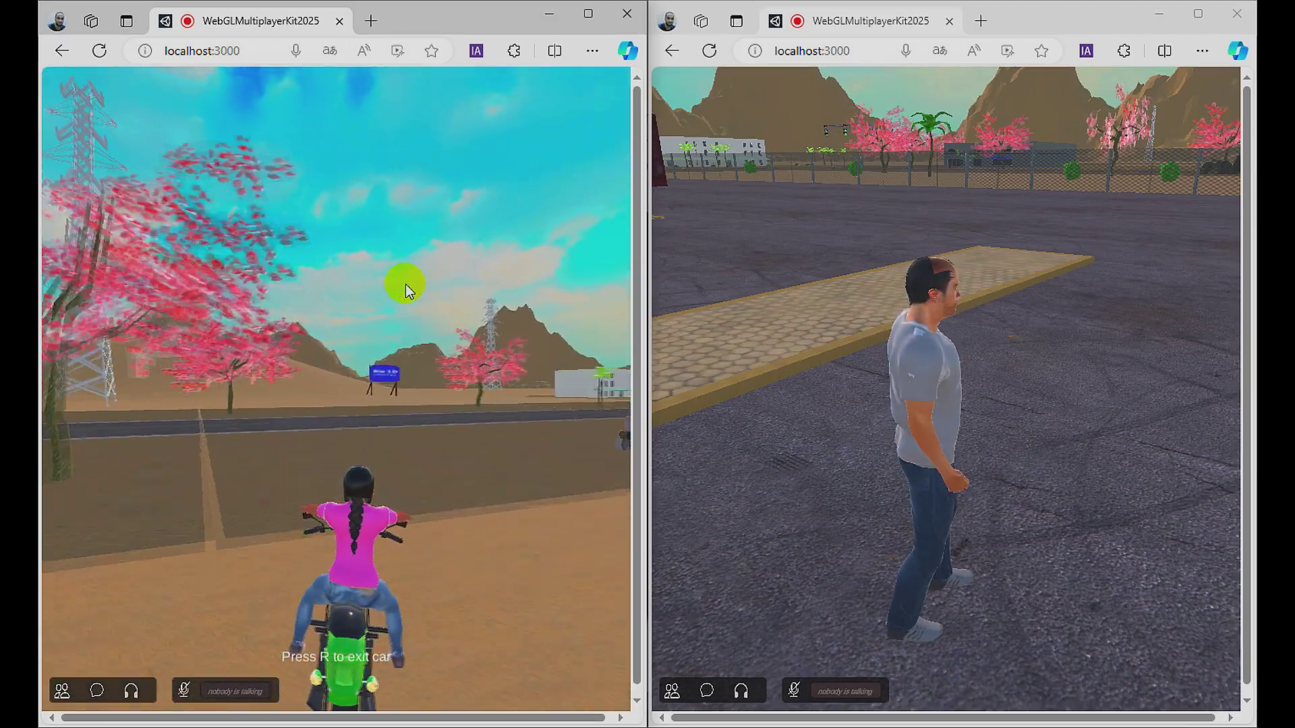
Step: Get the female character off the motorcycle and run her to the parked police SUV
{"action": "key", "text": "r"}
{"action": "key", "text": "a"}
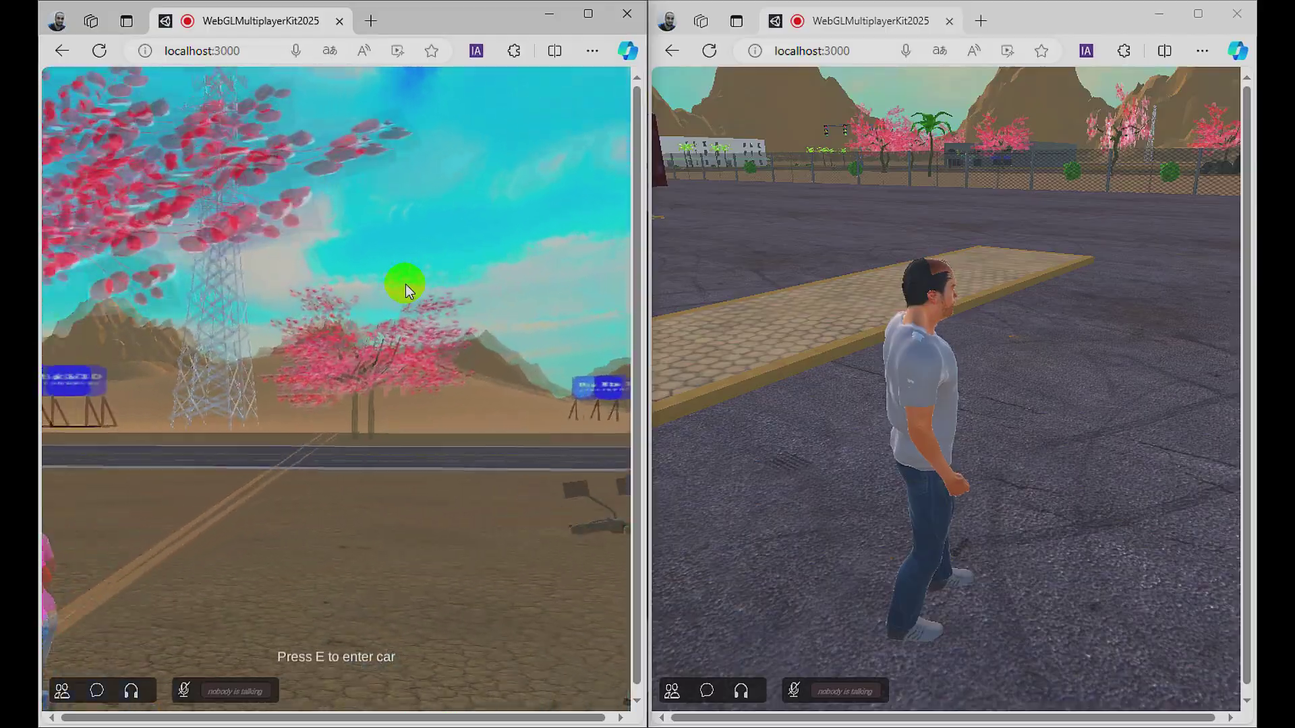
{"action": "key", "text": "w"}
{"action": "key", "text": "a"}
{"action": "key", "text": "w"}
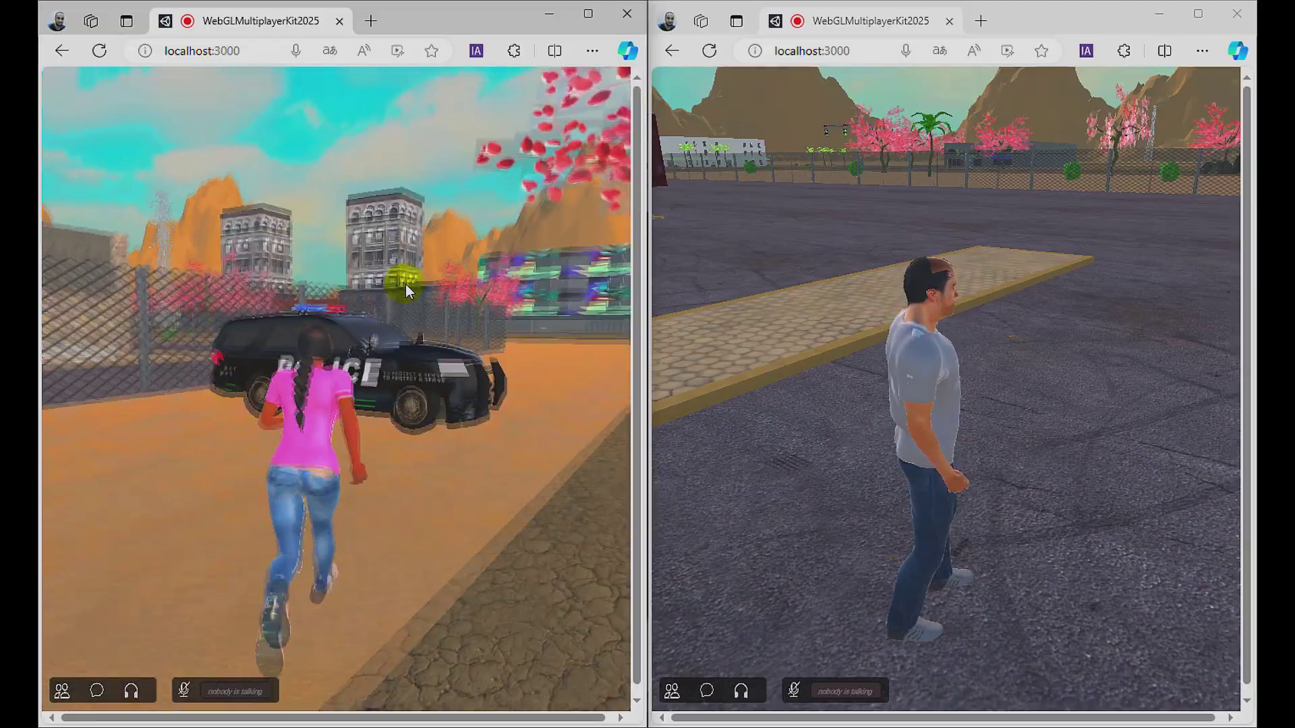
{"action": "key", "text": "a"}
{"action": "key", "text": "w"}
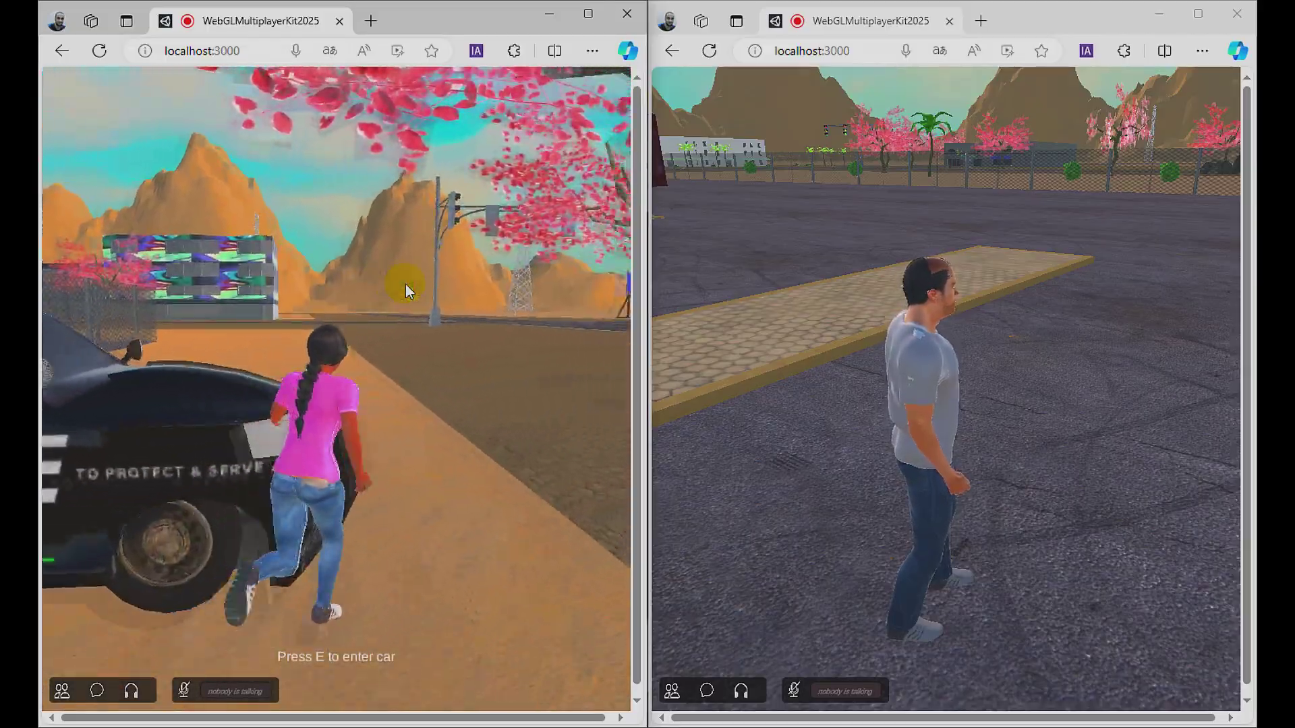
Step: Enter the police SUV and drive it across the dirt ground to the parked trucks
{"action": "key", "text": "e"}
{"action": "key", "text": "w"}
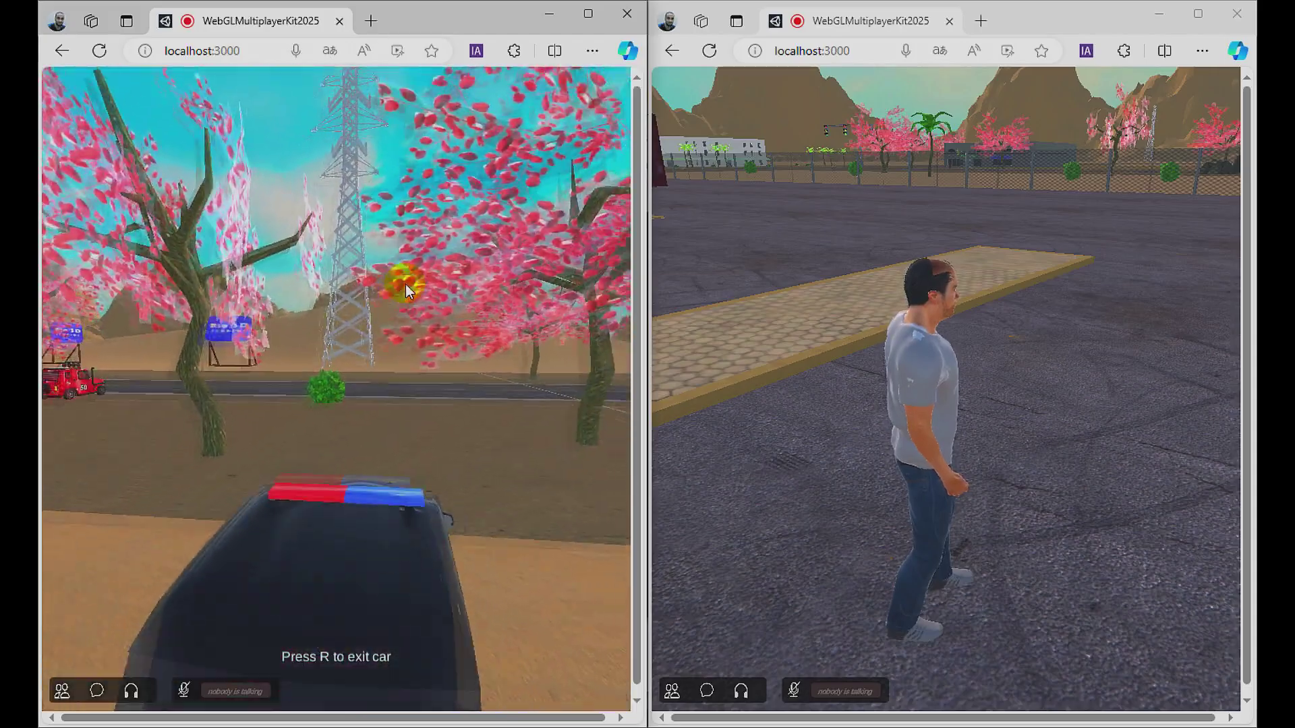
{"action": "key", "text": "d"}
{"action": "key", "text": "w"}
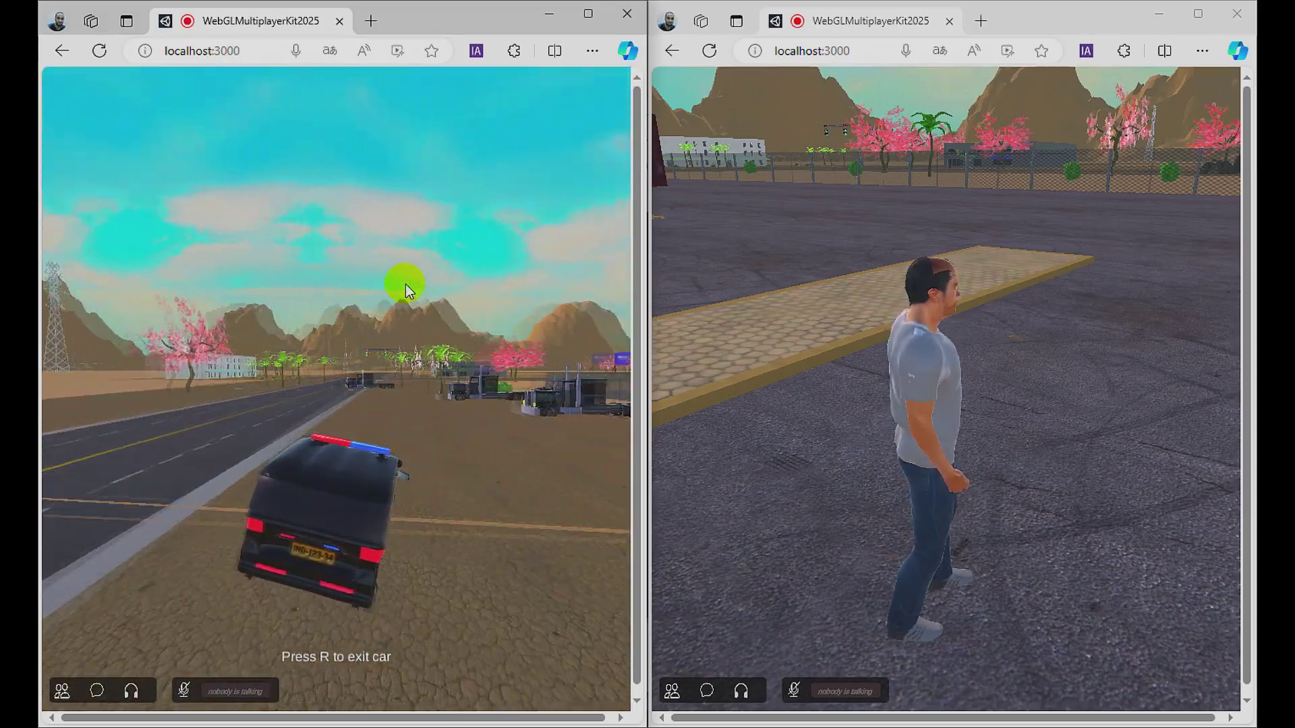
{"action": "key", "text": "w"}
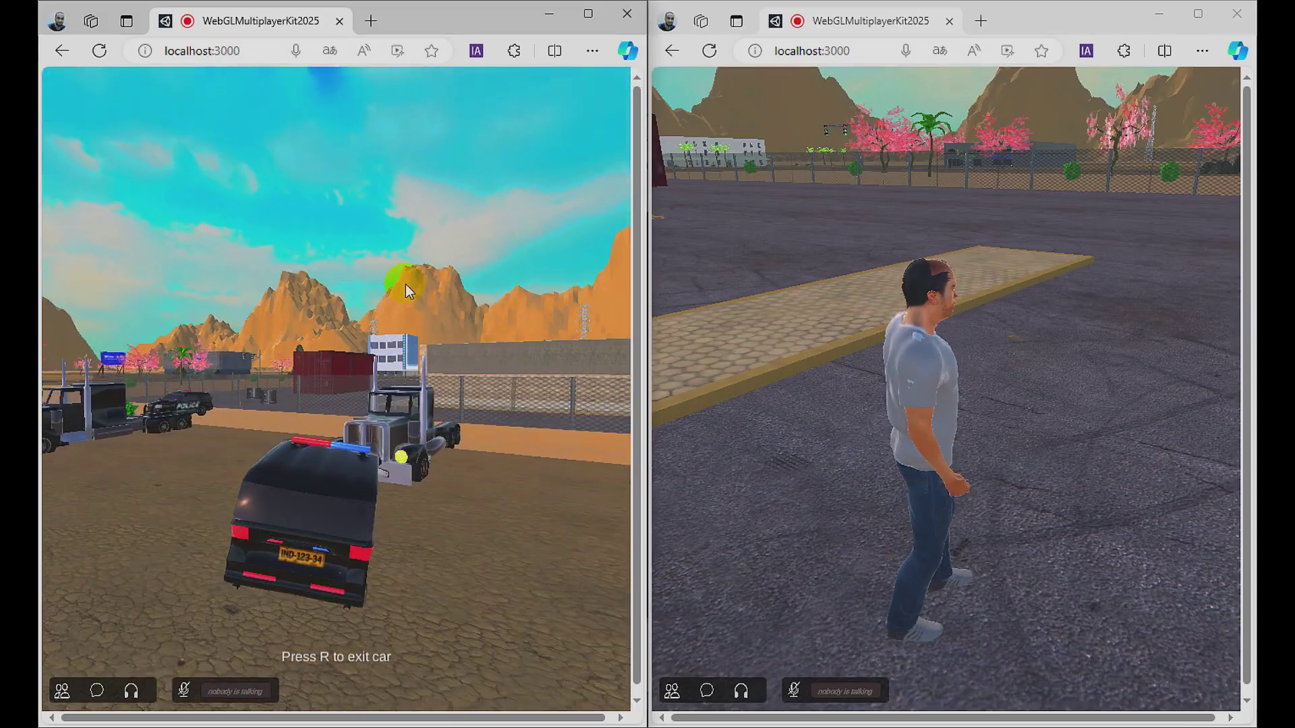
Step: Leave the police SUV, run the female character to the black semi truck and get in
{"action": "key", "text": "r"}
{"action": "key", "text": "w"}
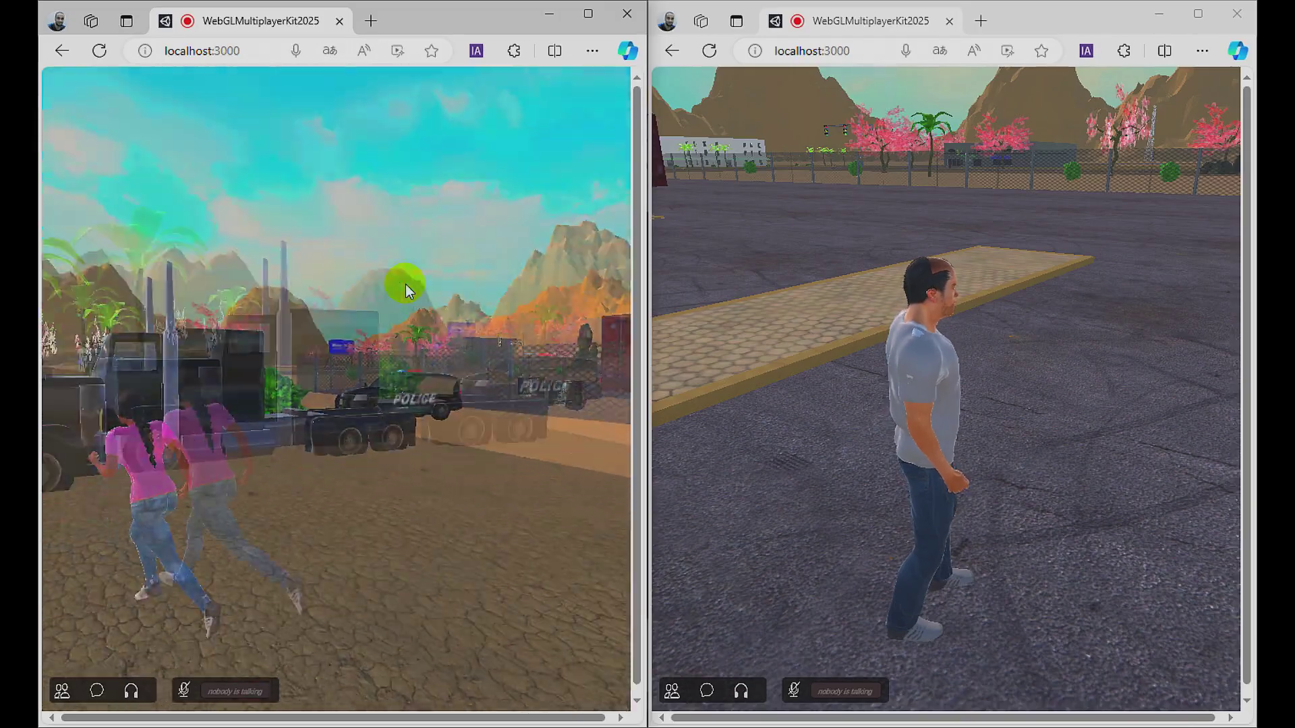
{"action": "key", "text": "e"}
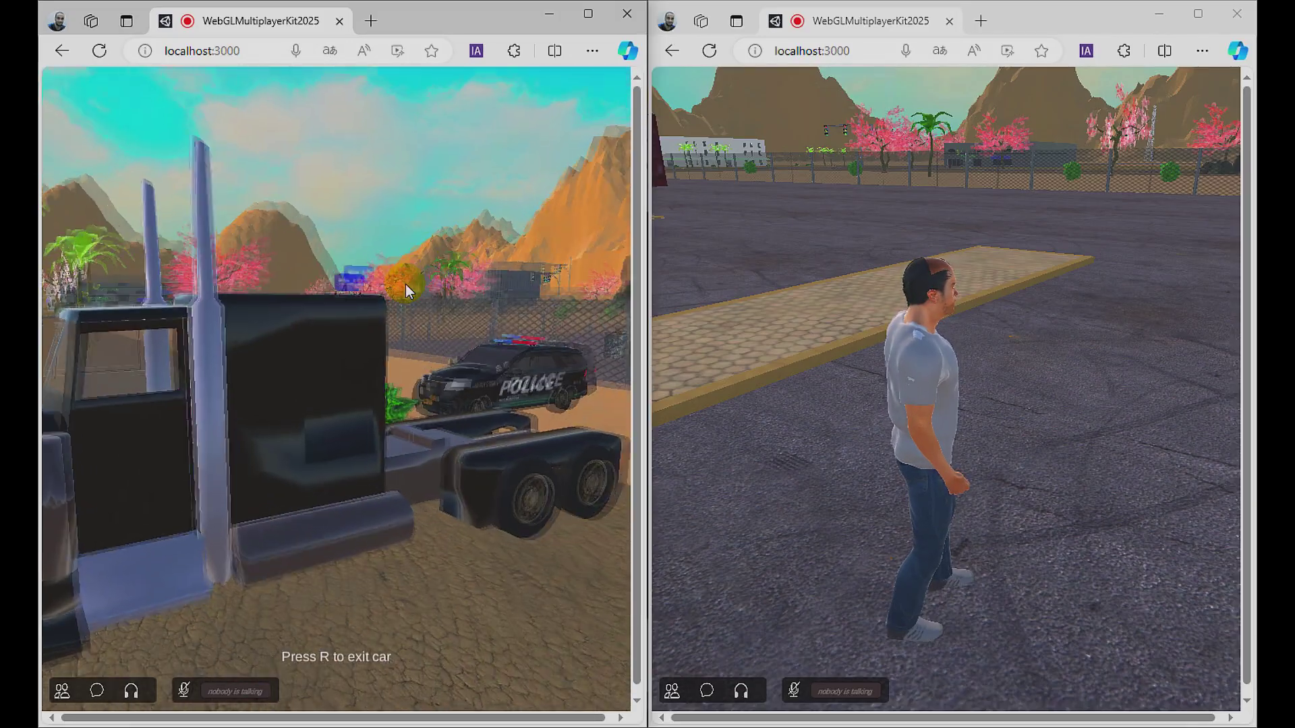
Step: Drive the semi truck onto the paved road and along it toward the traffic-light intersection
{"action": "key", "text": "w"}
{"action": "key", "text": "d"}
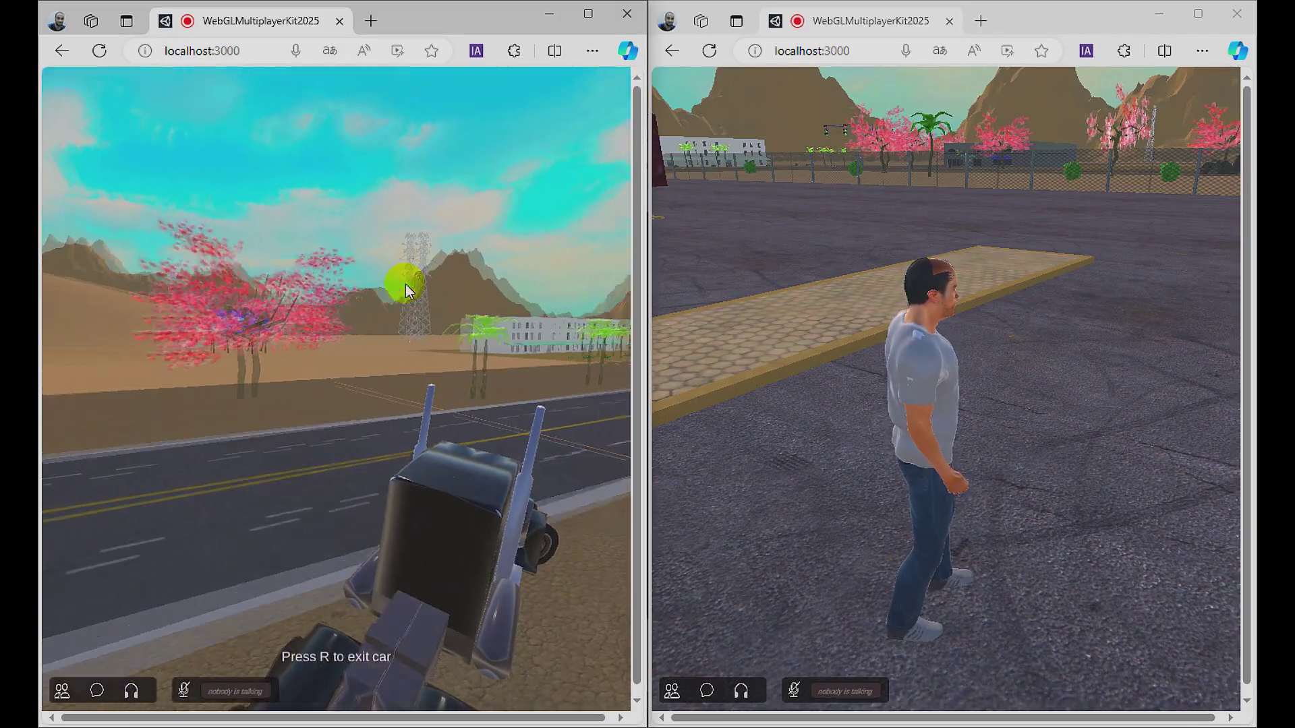
{"action": "key", "text": "w"}
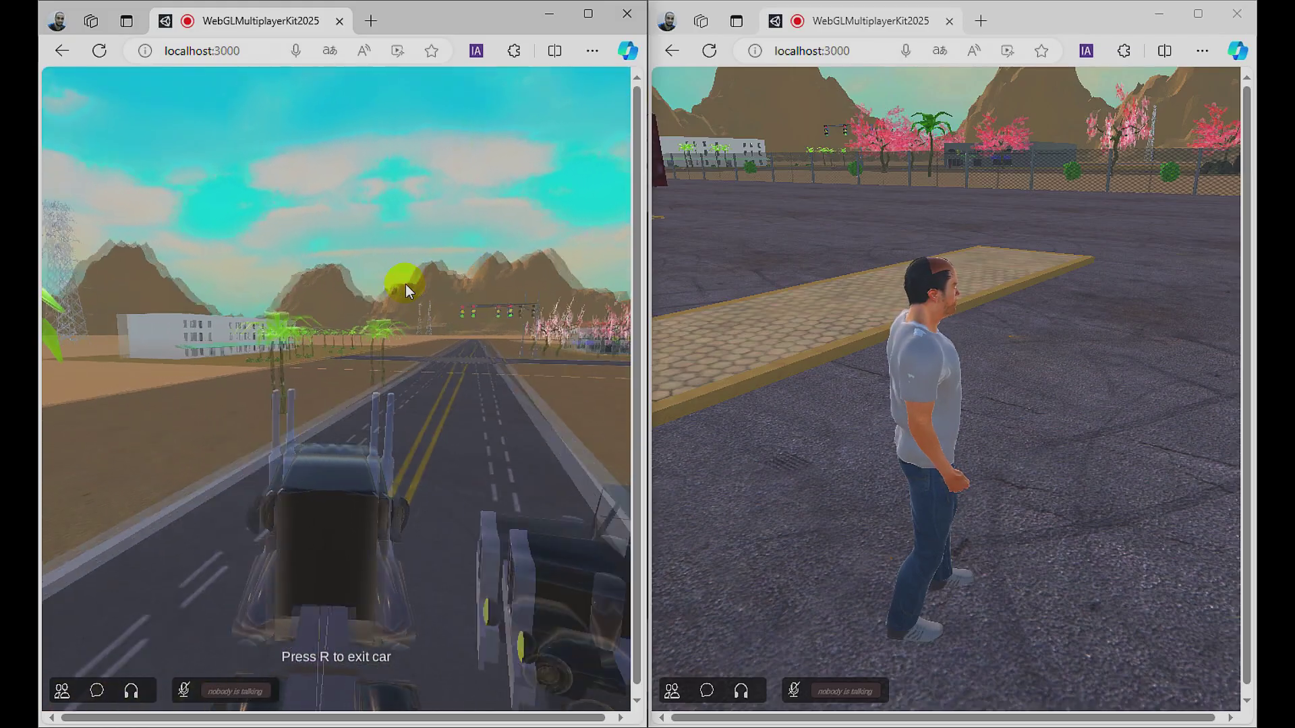
{"action": "key", "text": "w"}
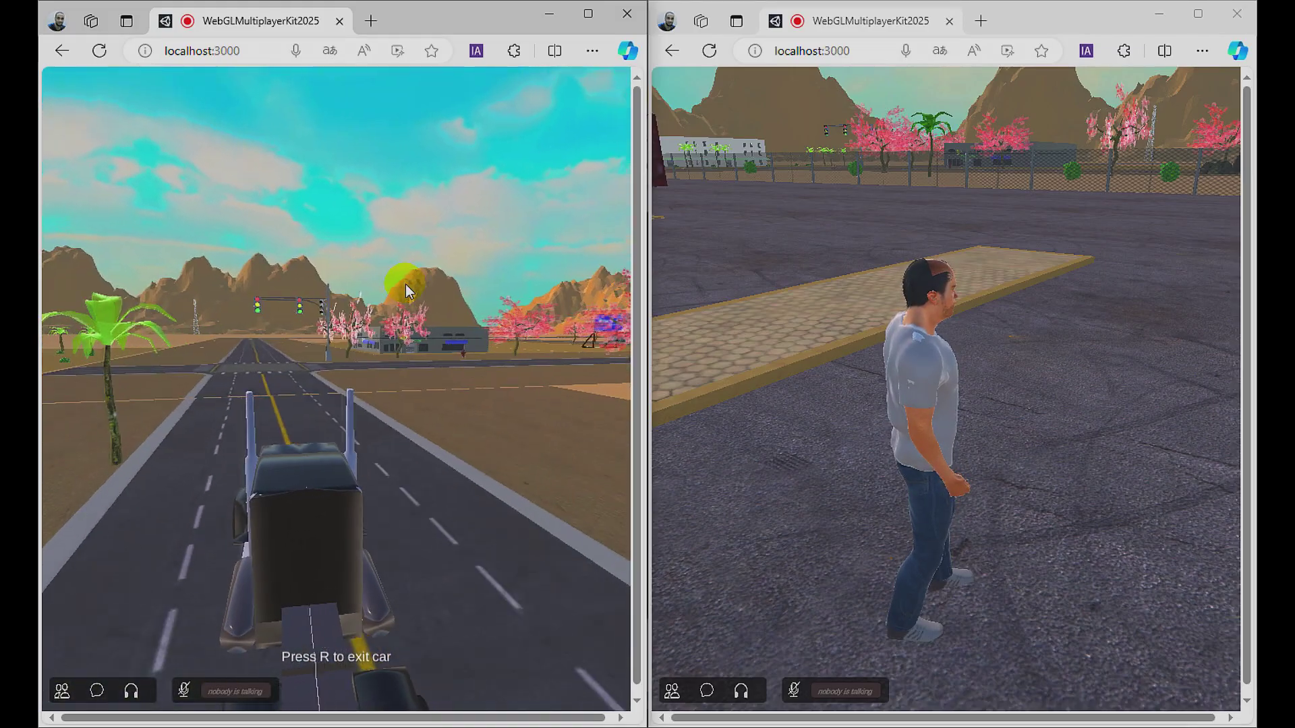
Step: Drive the semi truck to the traffic-light intersection, turn right and continue along the crossing road
{"action": "key", "text": "w"}
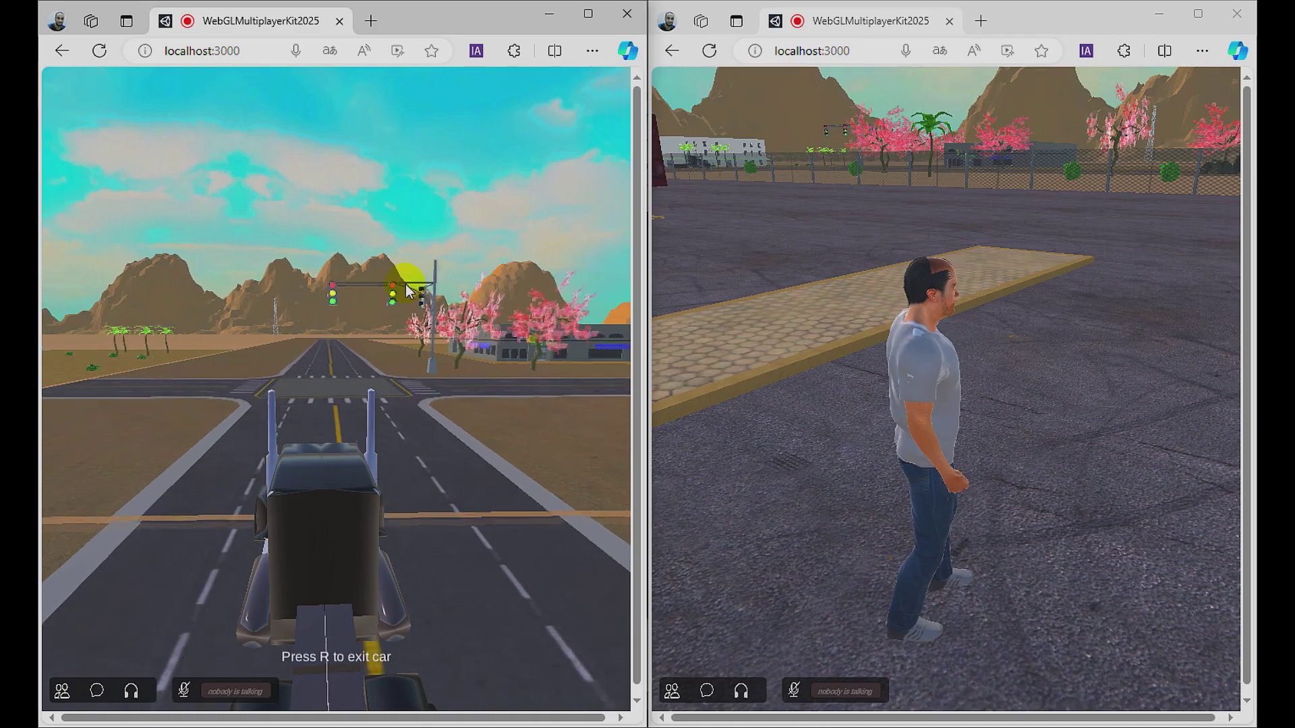
{"action": "key", "text": "w"}
{"action": "key", "text": "d"}
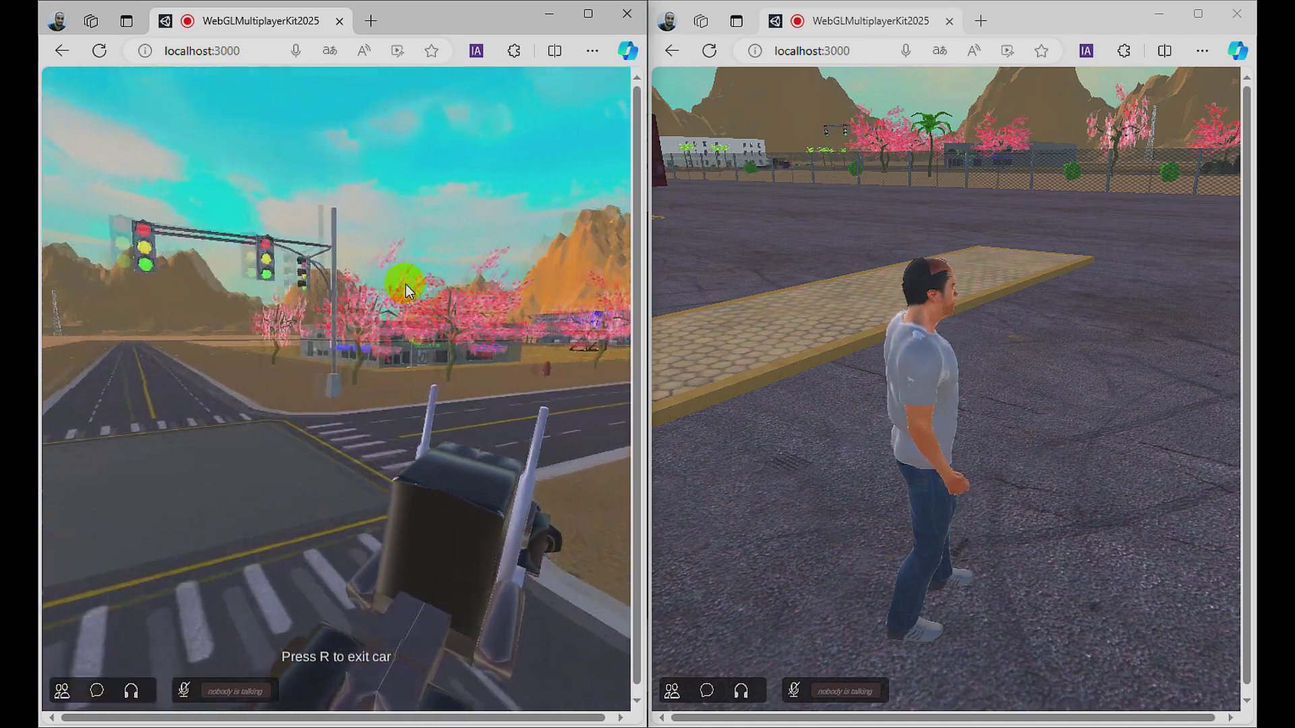
{"action": "key", "text": "w"}
{"action": "key", "text": "d"}
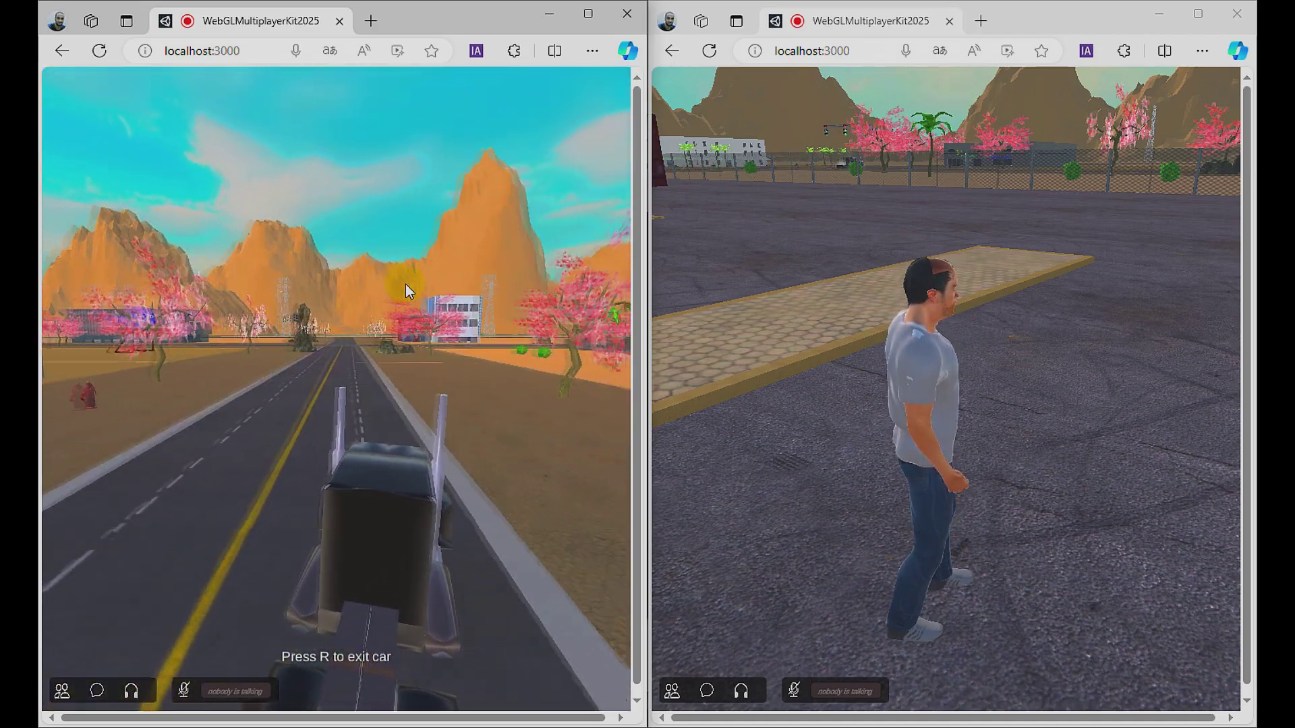
{"action": "key", "text": "w"}
{"action": "key", "text": "d"}
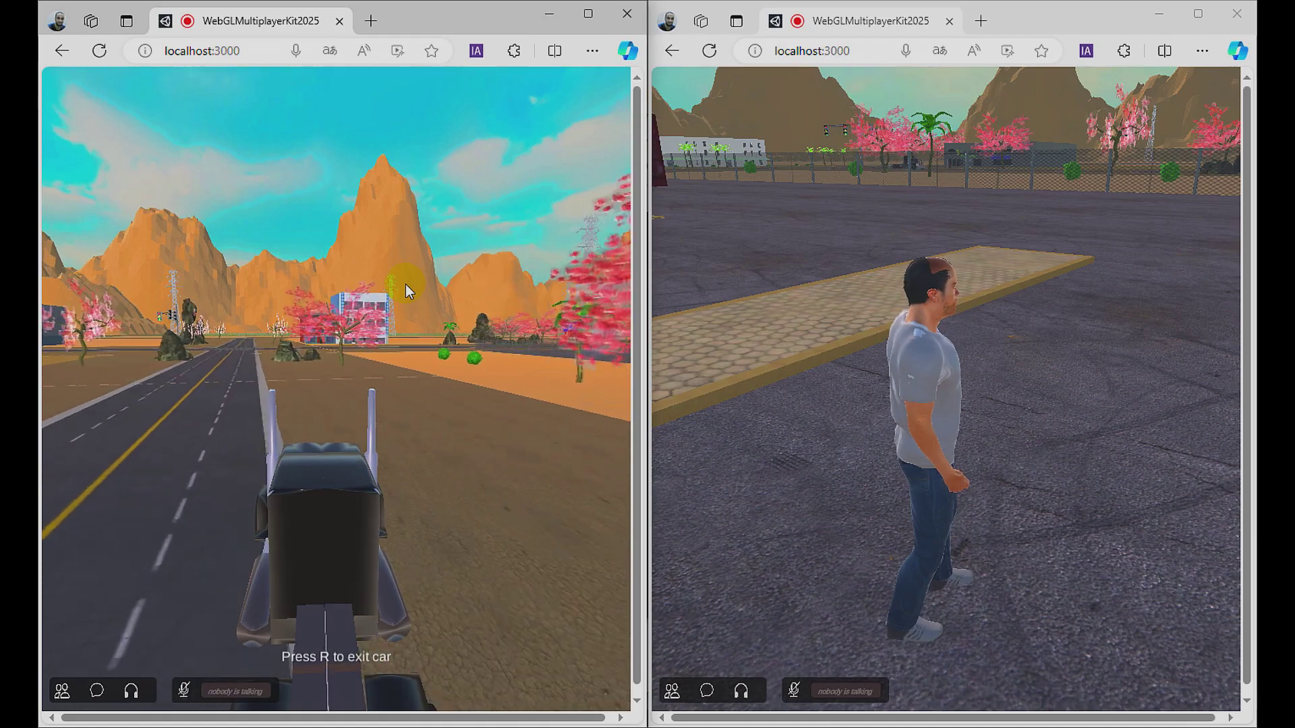
Step: Steer the semi truck off the paved road and drive it over the dirt onto the sandy ground
{"action": "key", "text": "w"}
{"action": "key", "text": "d"}
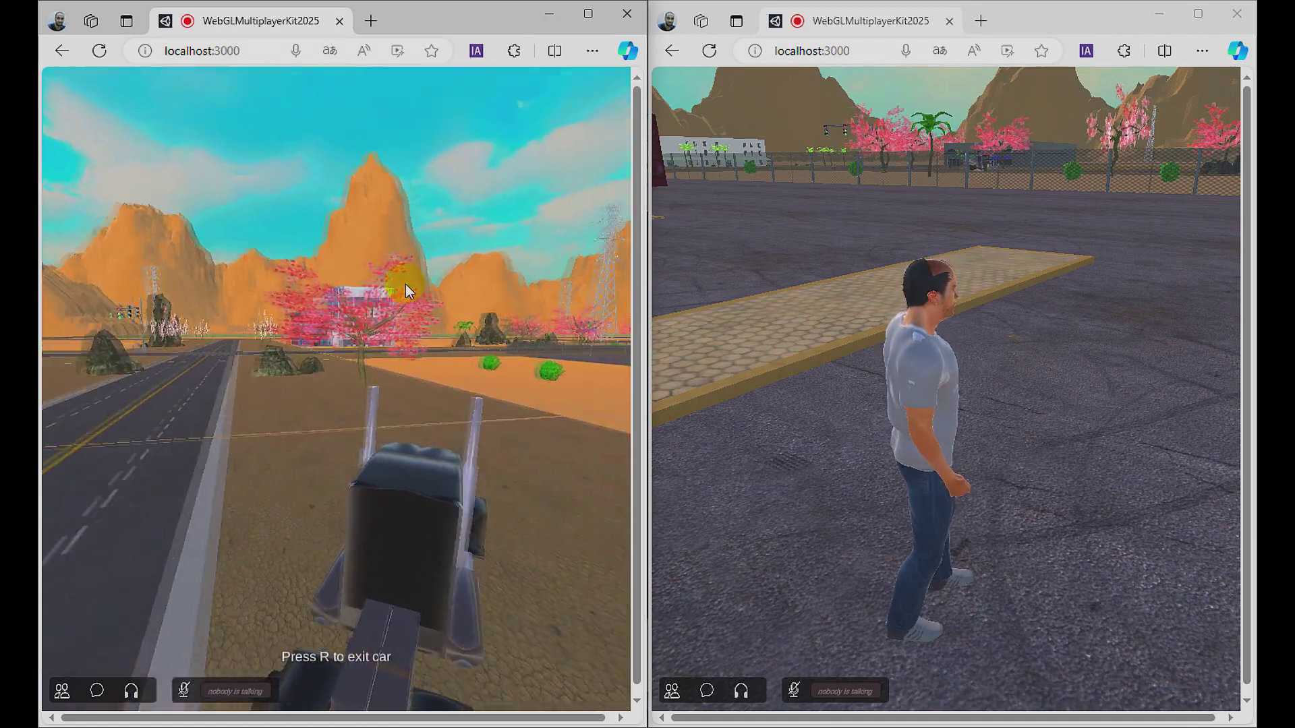
{"action": "key", "text": "w"}
{"action": "key", "text": "d"}
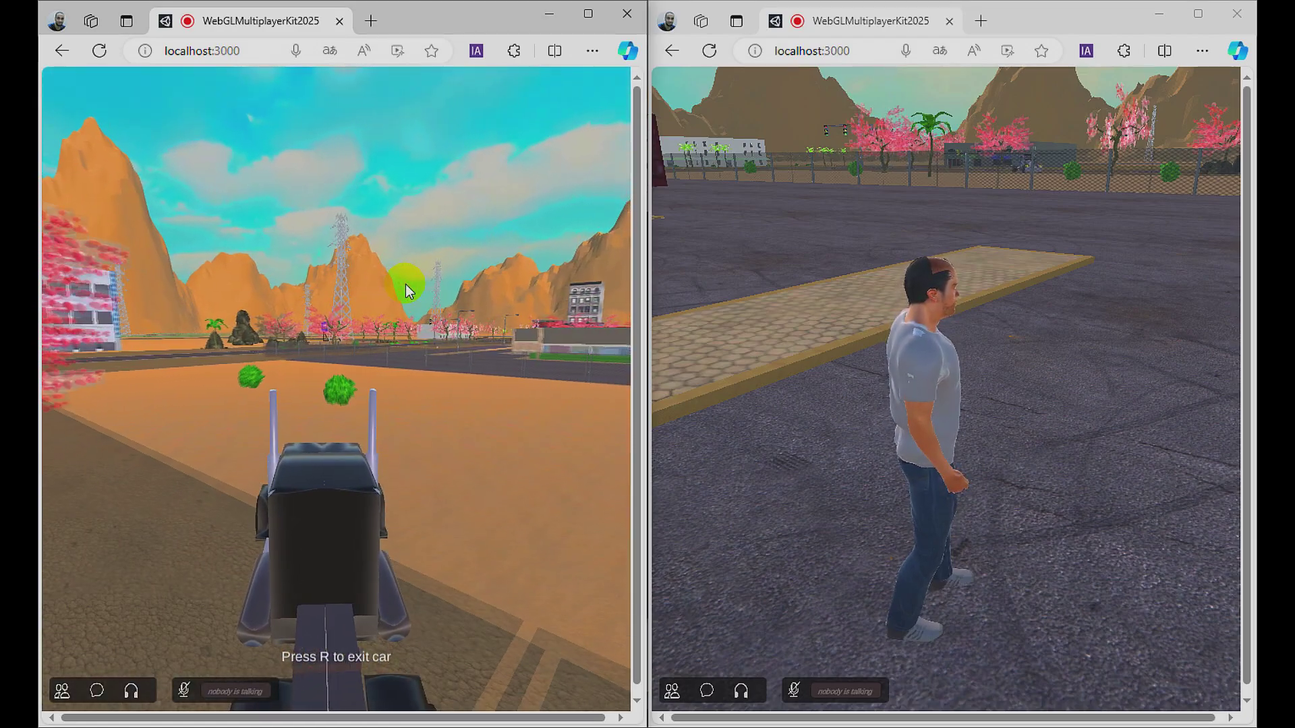
{"action": "key", "text": "w"}
{"action": "key", "text": "a"}
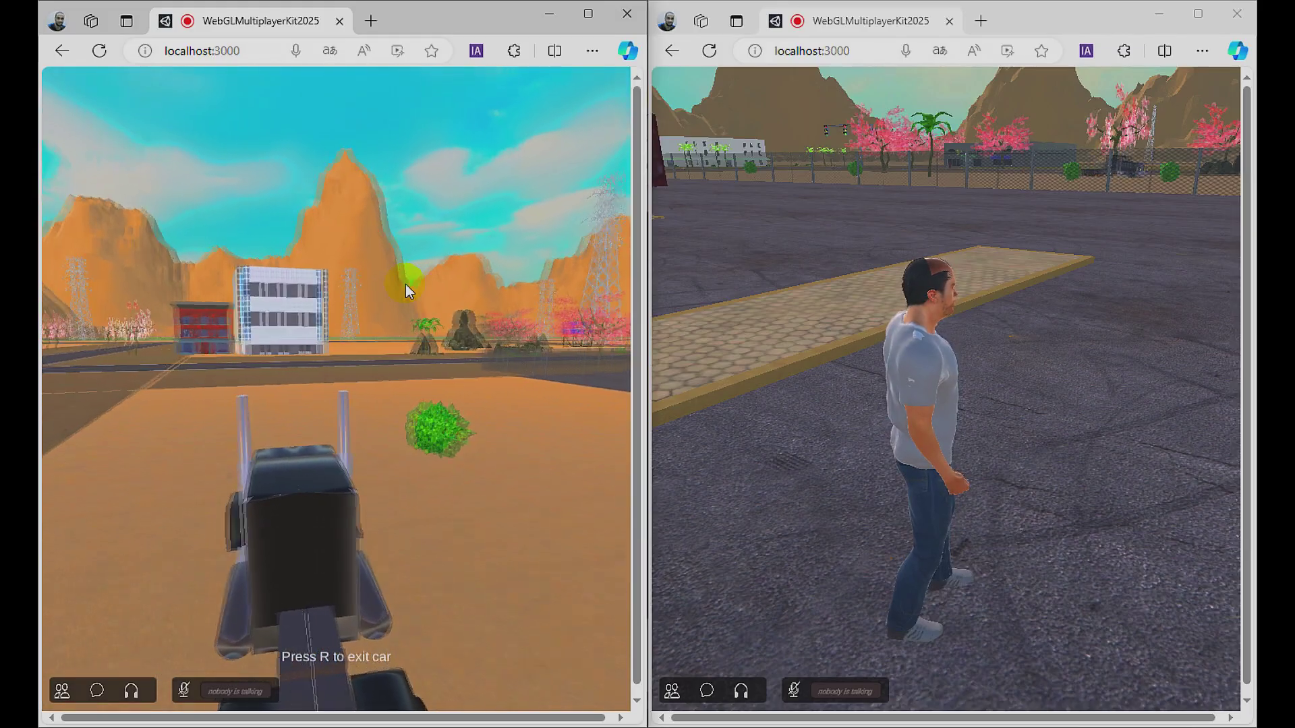
Step: Drive the semi truck across the sand past the white building to the edge of the next paved road
{"action": "key", "text": "d"}
{"action": "key", "text": "w"}
{"action": "key", "text": "d"}
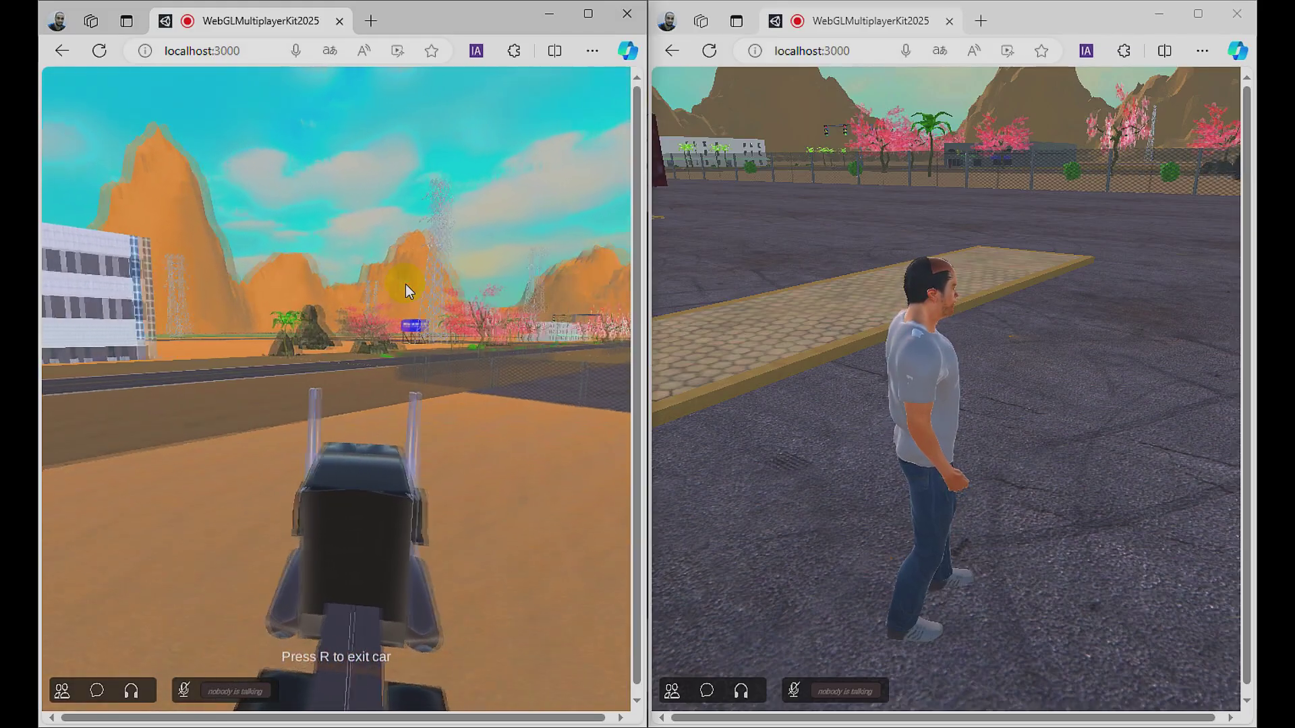
{"action": "key", "text": "w"}
{"action": "key", "text": "a"}
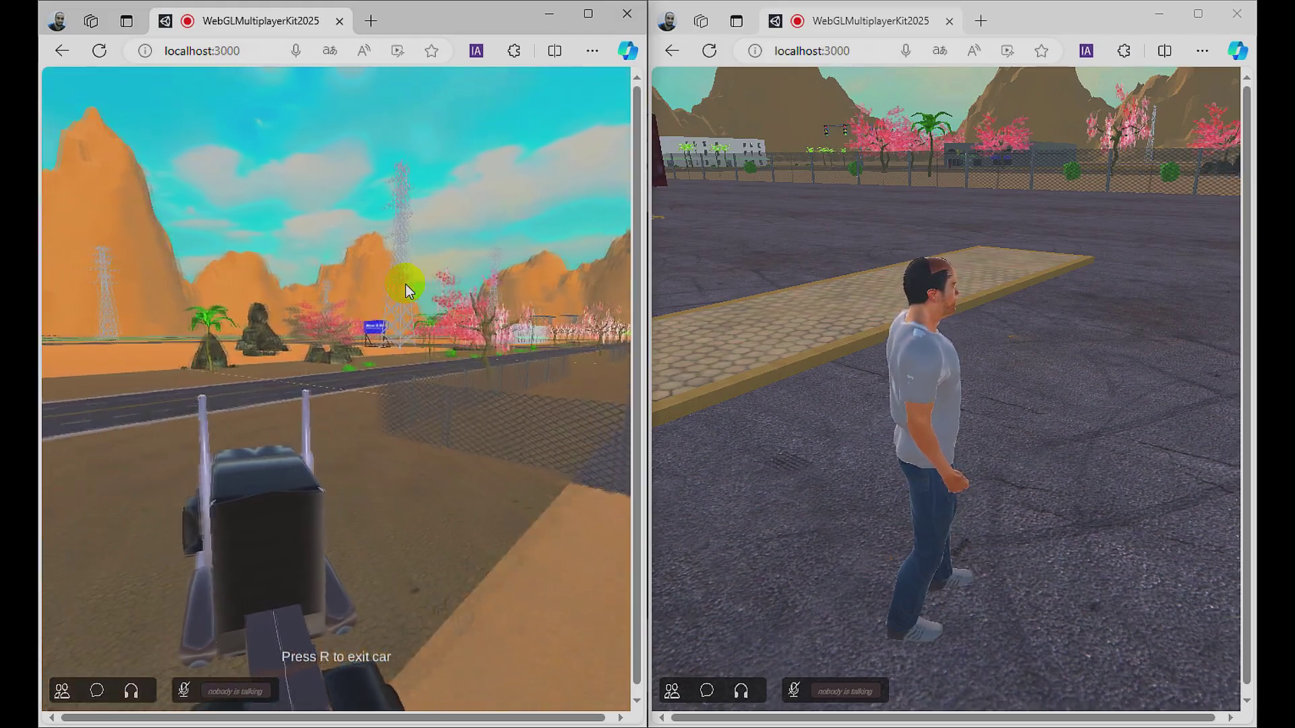
{"action": "key", "text": "w"}
{"action": "key", "text": "a"}
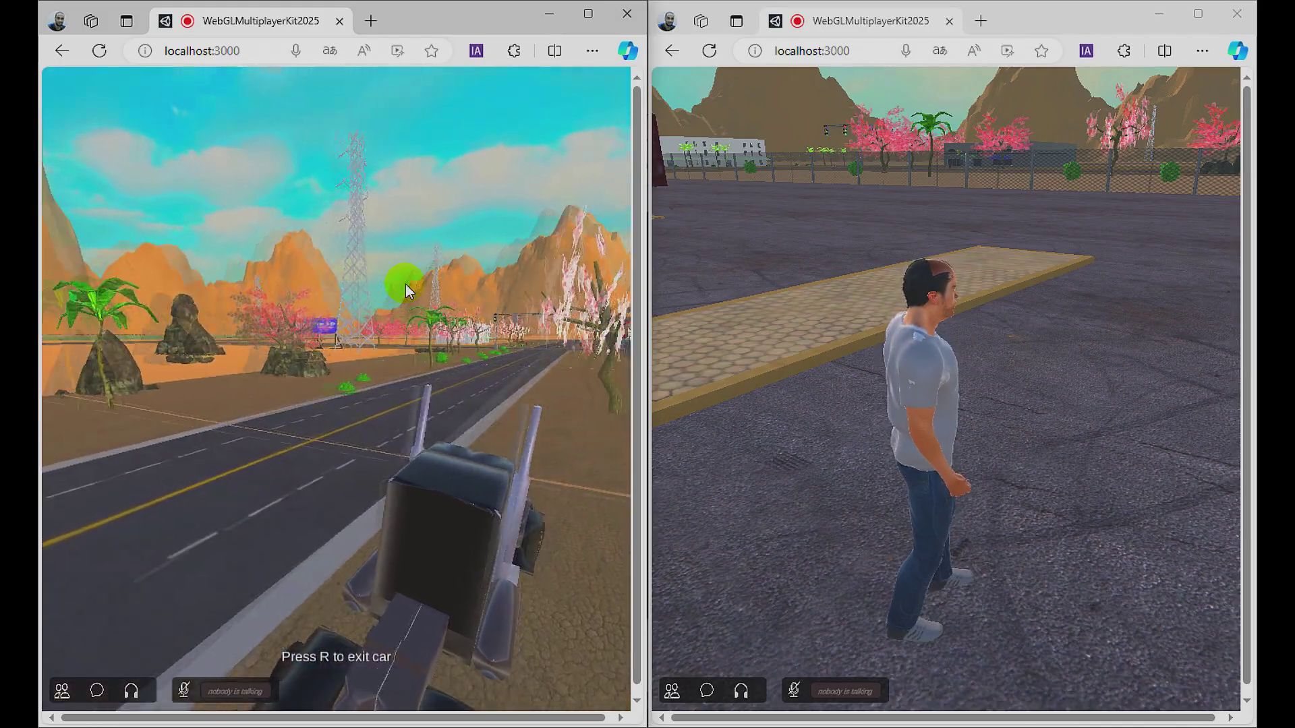
Step: Follow the road past the pink trees, turn toward the supermarket and bring the semi truck into the parking lot beside the male character
{"action": "key", "text": "w"}
{"action": "key", "text": "d"}
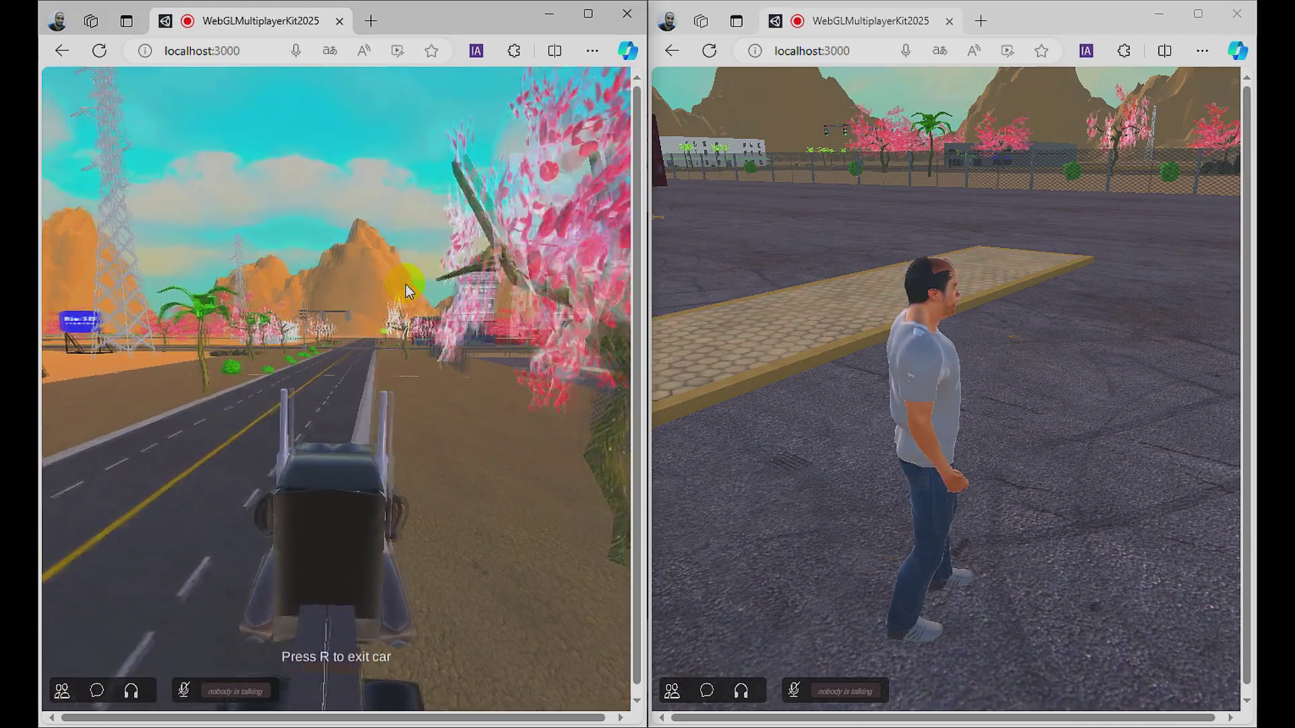
{"action": "key", "text": "w"}
{"action": "key", "text": "d"}
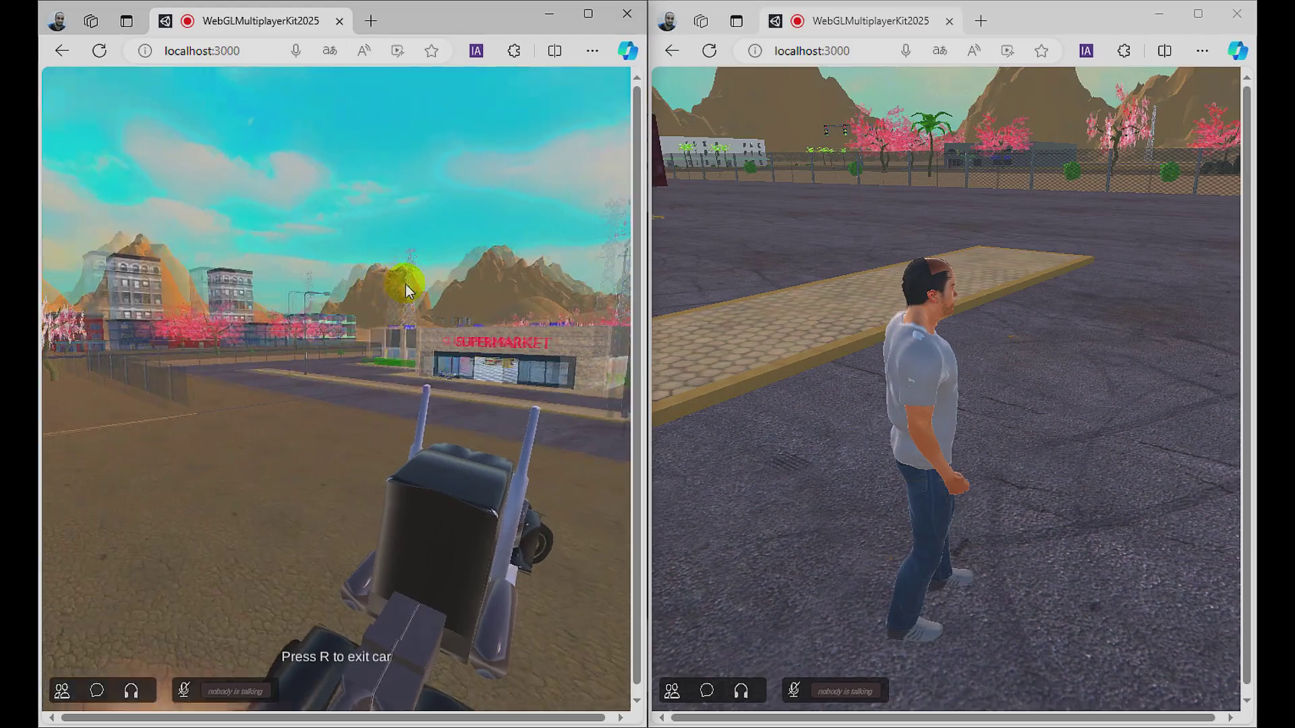
{"action": "key", "text": "w"}
{"action": "key", "text": "d"}
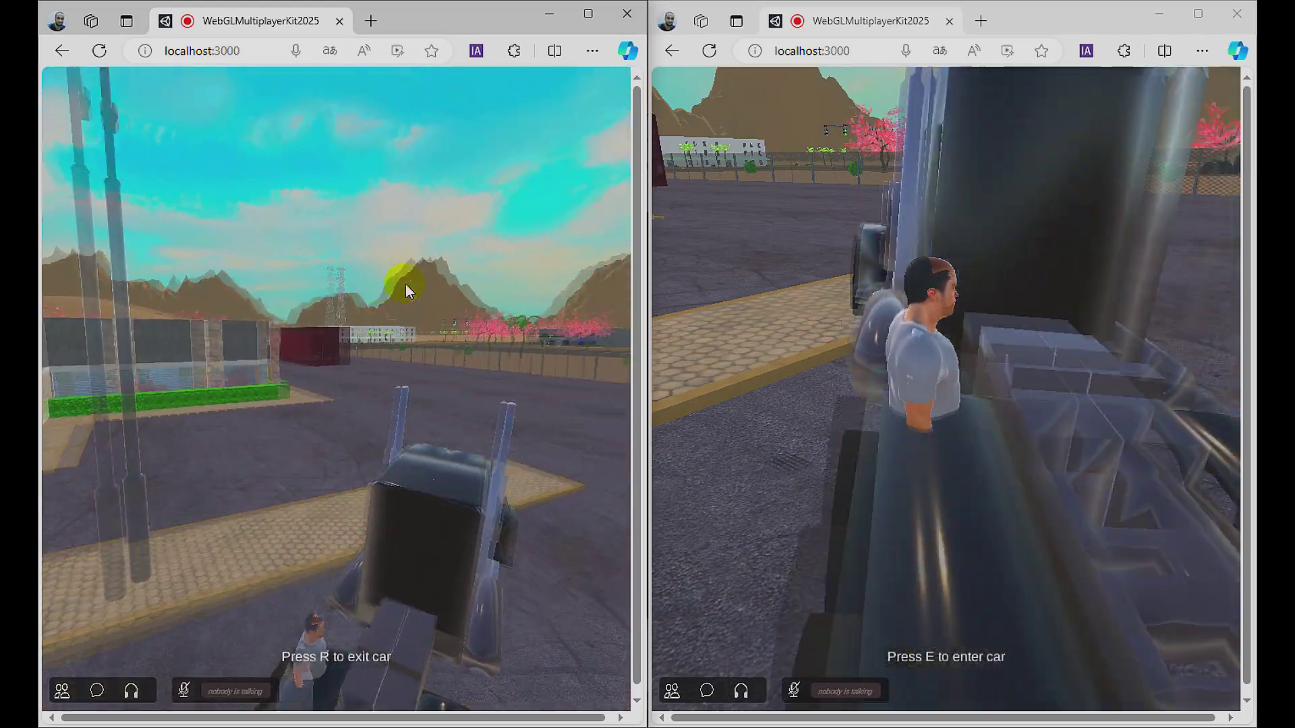
{"action": "key", "text": "w"}
{"action": "key", "text": "a"}
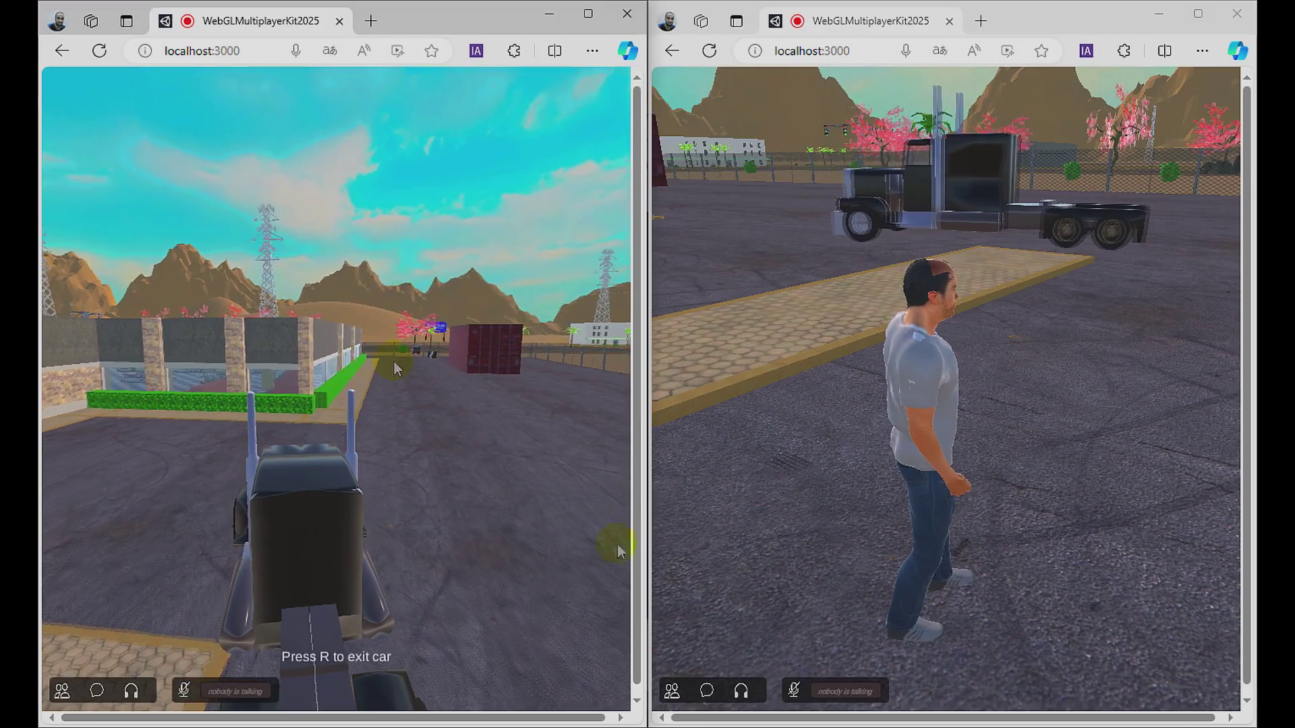
Step: Switch to the second player's window, run the male character to the parked semi truck and make him jump beside it
{"action": "left_click", "coordinate": [1021, 538]}
{"action": "key", "text": "w"}
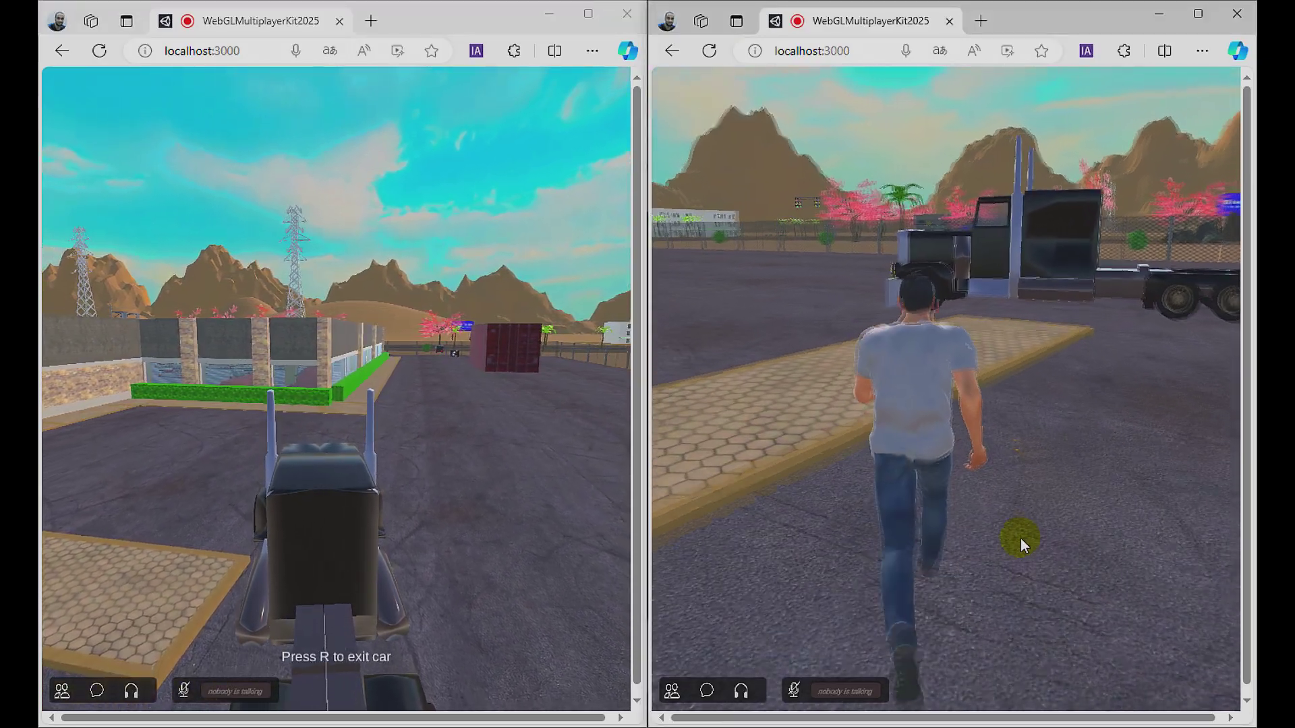
{"action": "key", "text": "w"}
{"action": "key", "text": "space"}
{"action": "key", "text": "space"}
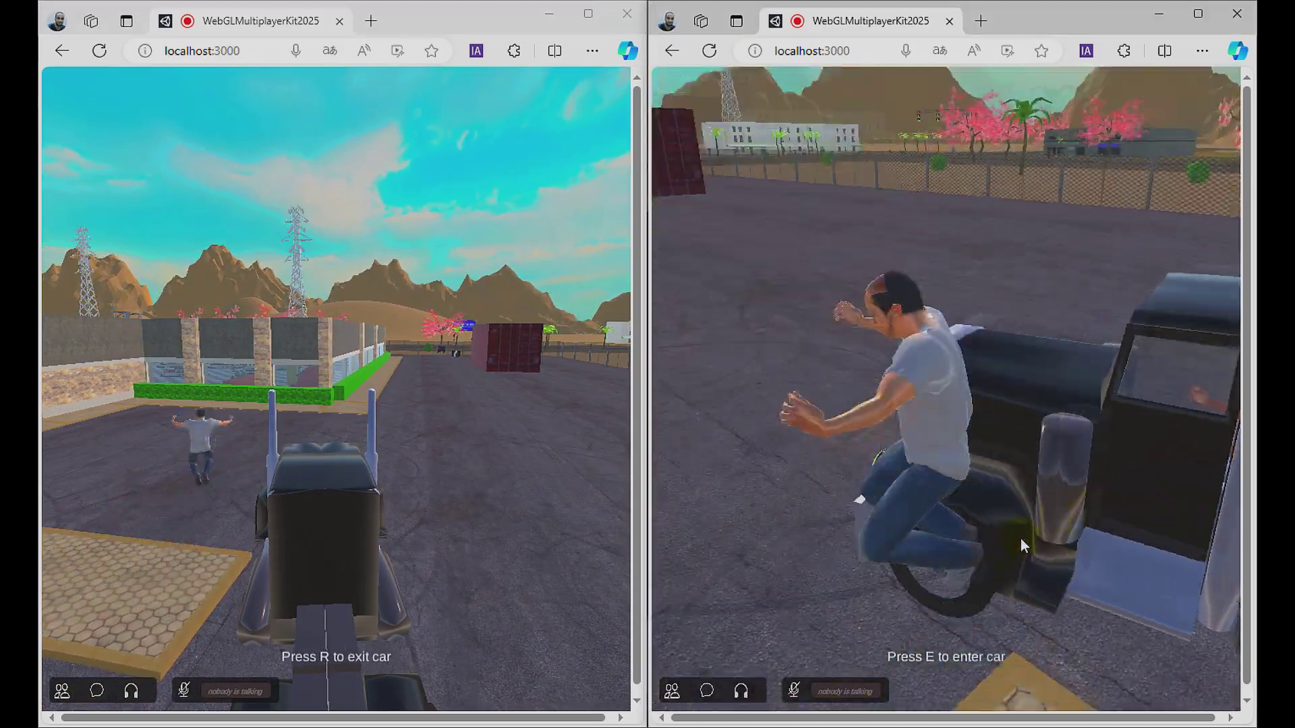
Step: Run the male character from the truck across the parking lot and through the supermarket entrance
{"action": "key", "text": "a"}
{"action": "key", "text": "w"}
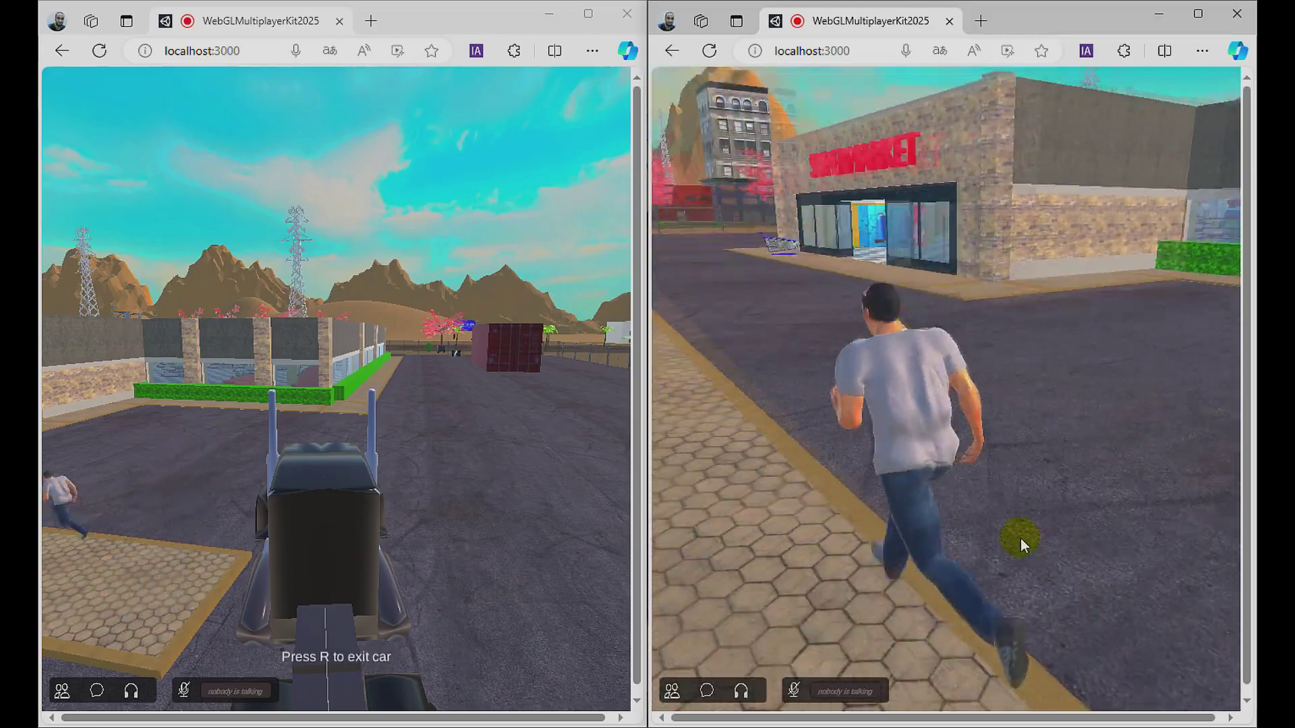
{"action": "key", "text": "w"}
{"action": "key", "text": "d"}
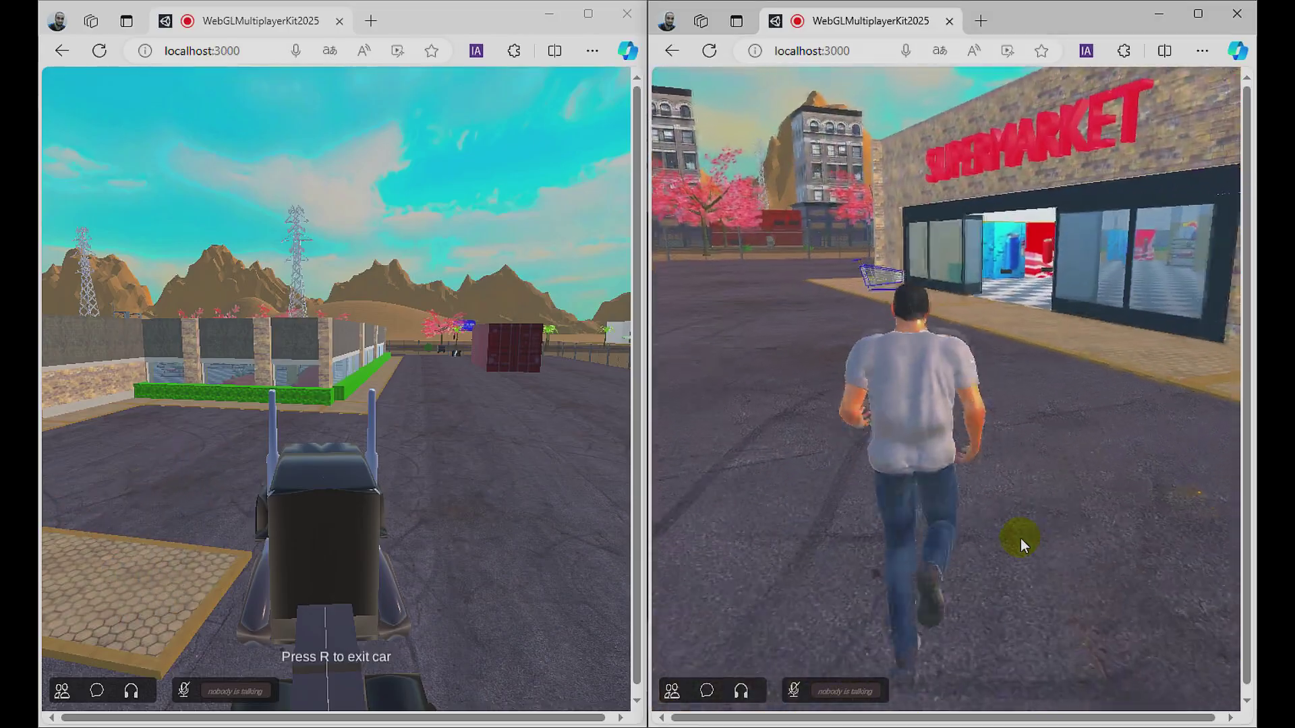
{"action": "key", "text": "w"}
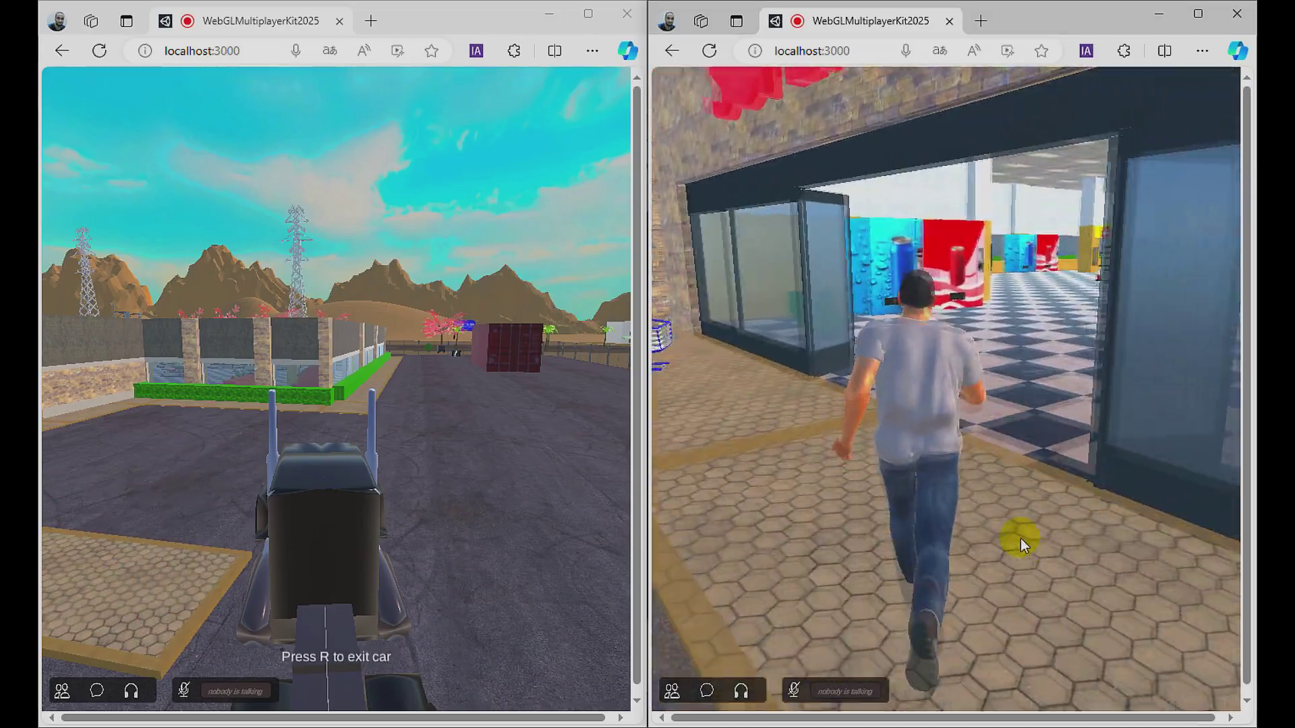
{"action": "key", "text": "w"}
Step: Run the male character across the supermarket's checkered floor and around the product shelves
{"action": "key", "text": "d"}
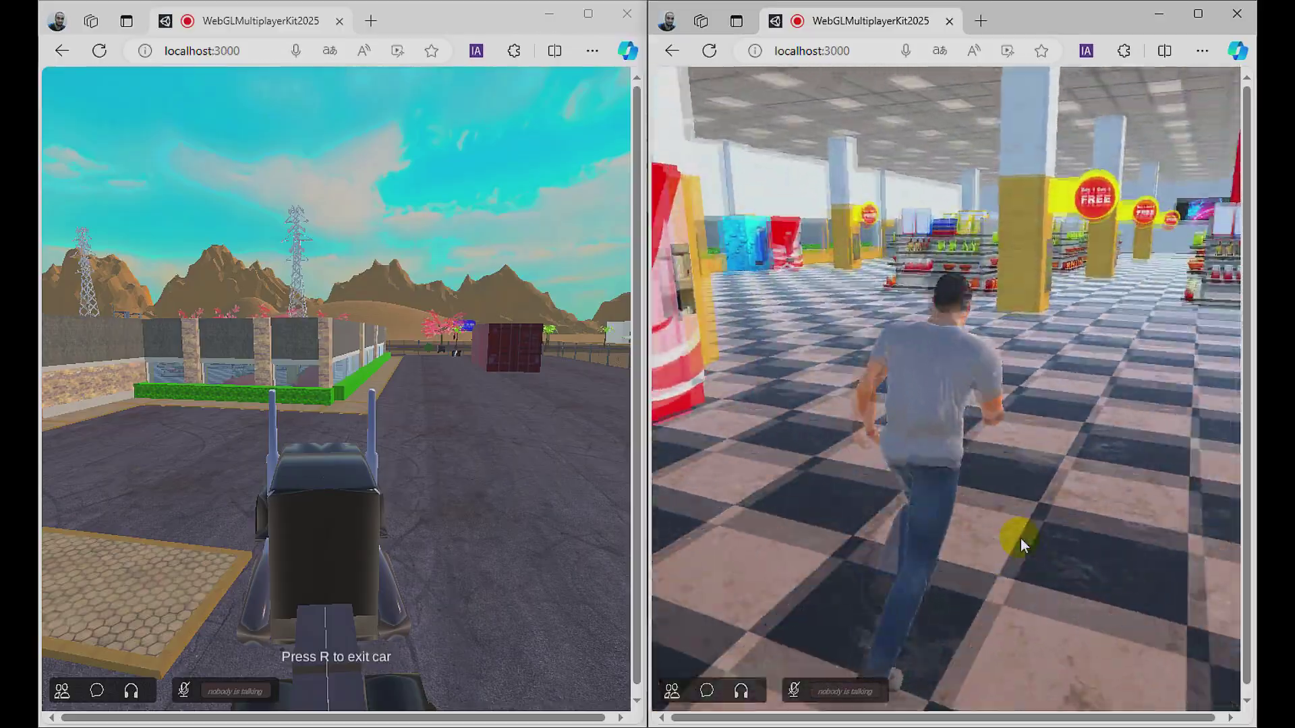
{"action": "key", "text": "w"}
{"action": "key", "text": "a"}
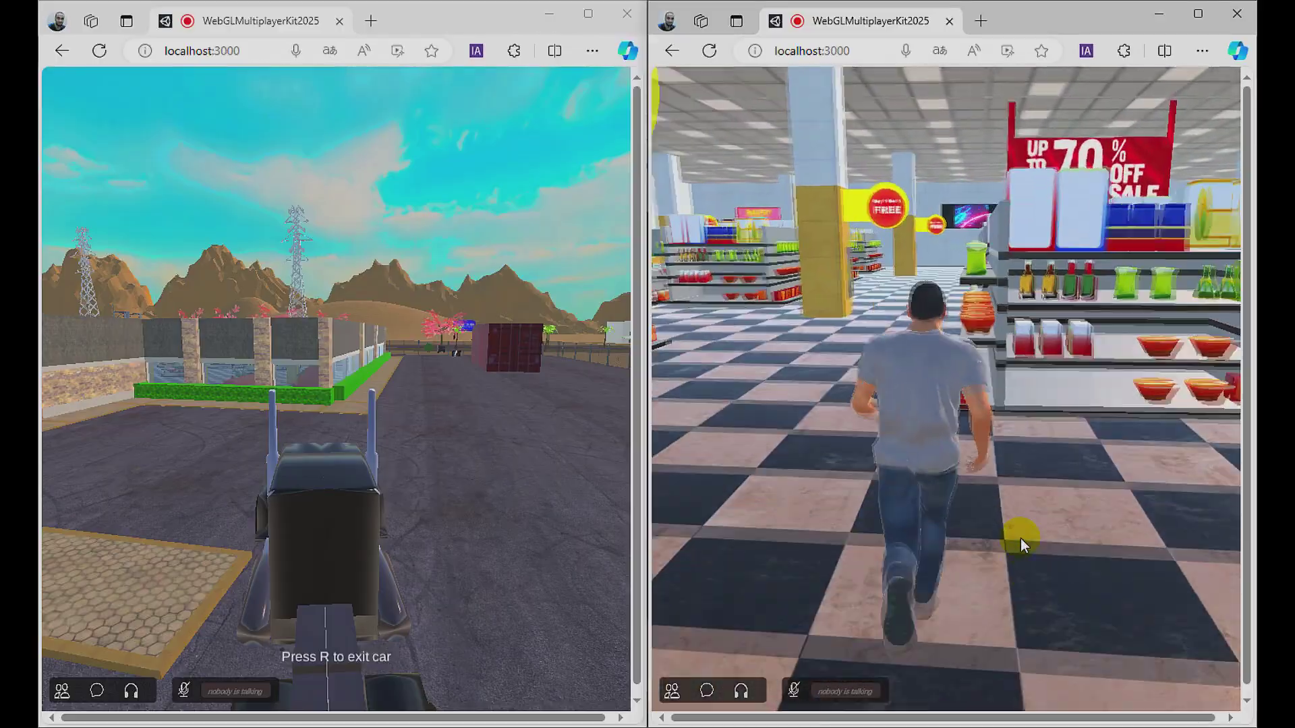
{"action": "key", "text": "w"}
{"action": "key", "text": "d"}
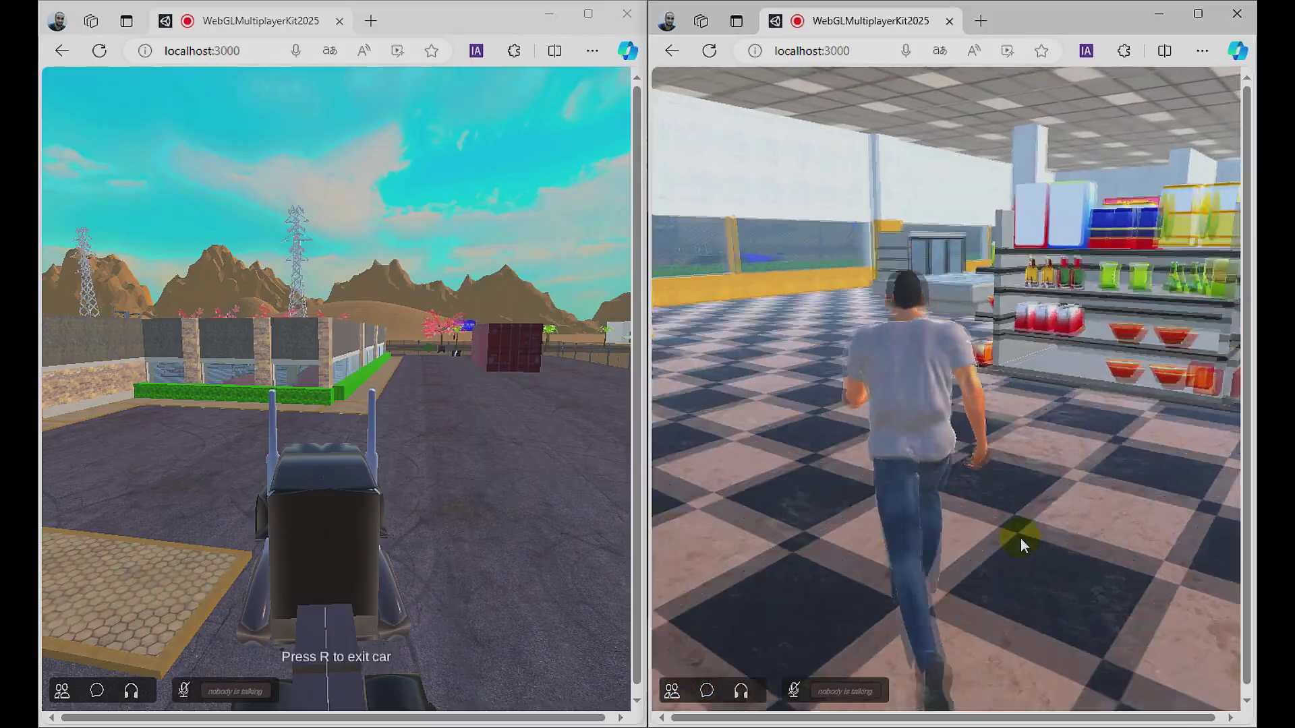
{"action": "key", "text": "w"}
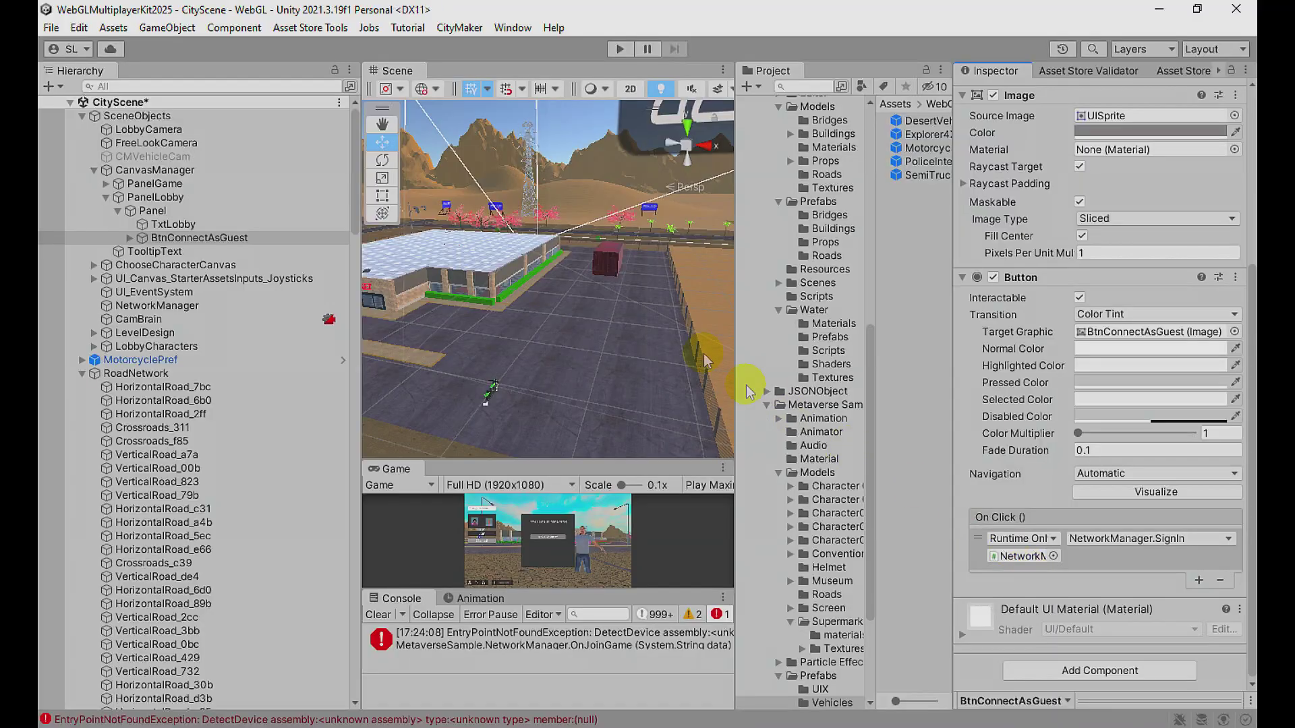
Step: In the Unity editor, collapse RoadNetwork and SceneObjects in the scene hierarchy and open the Build Settings
{"action": "left_click", "coordinate": [82, 373]}
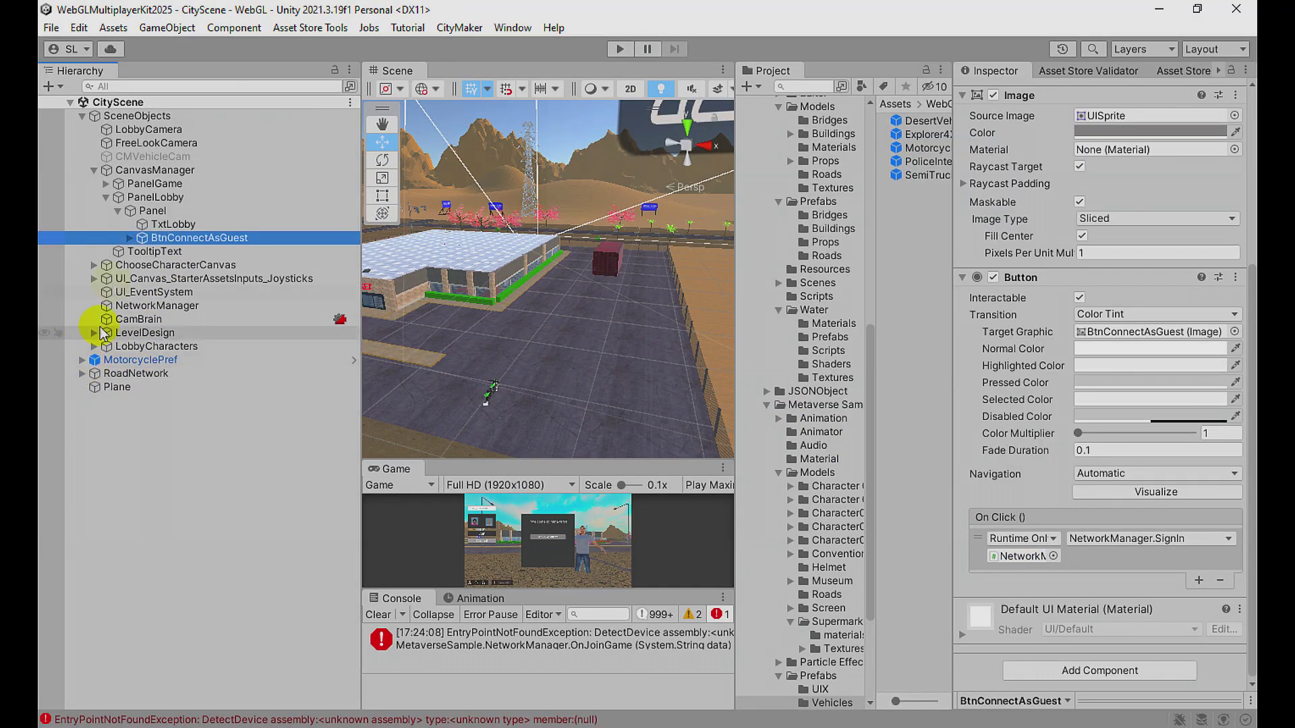
{"action": "left_click", "coordinate": [81, 116]}
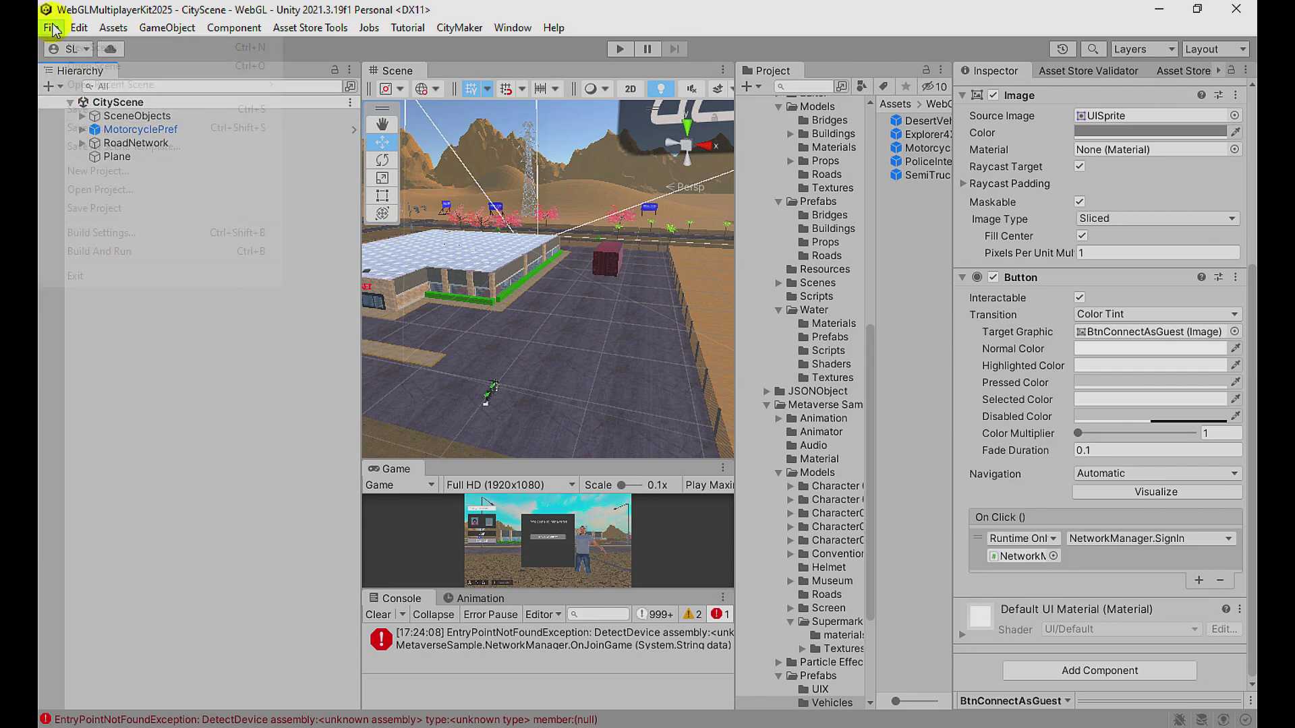
{"action": "left_click", "coordinate": [51, 28]}
{"action": "left_click", "coordinate": [129, 231]}
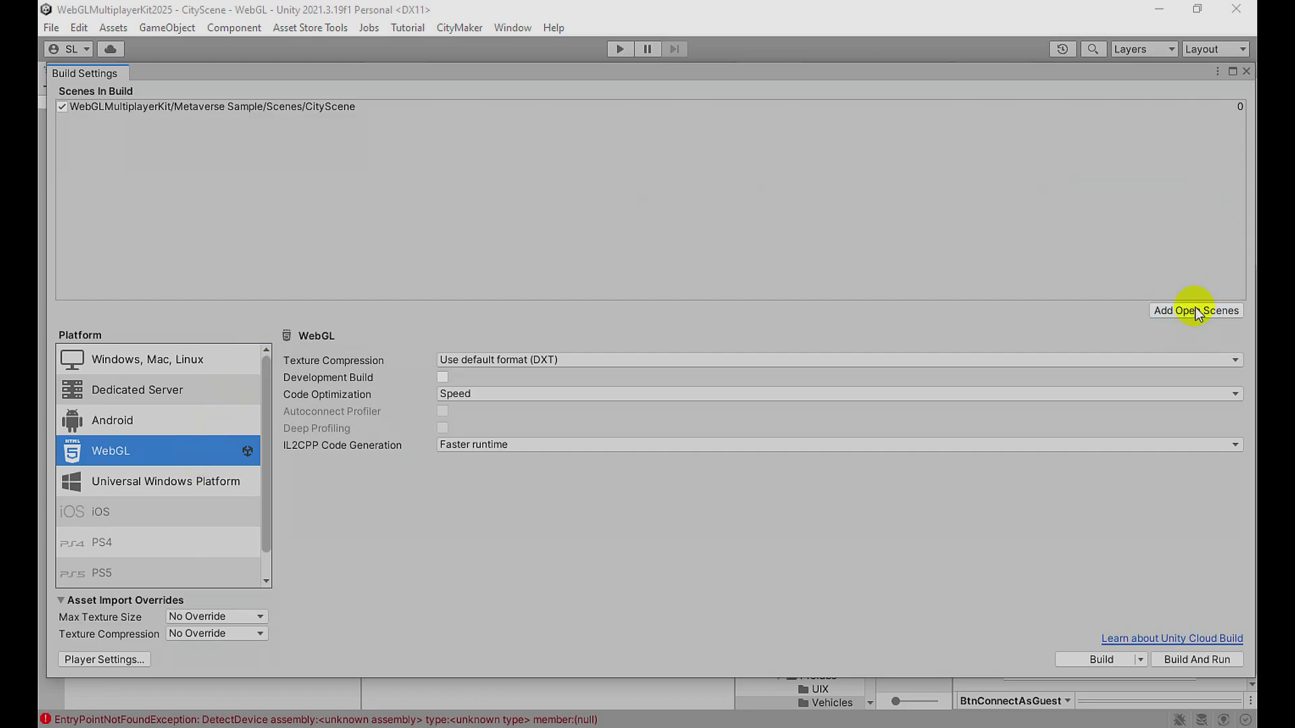
Step: Open the Player settings for WebGL and examine the rendering options in Other Settings, such as color space and graphics APIs
{"action": "left_click", "coordinate": [137, 657]}
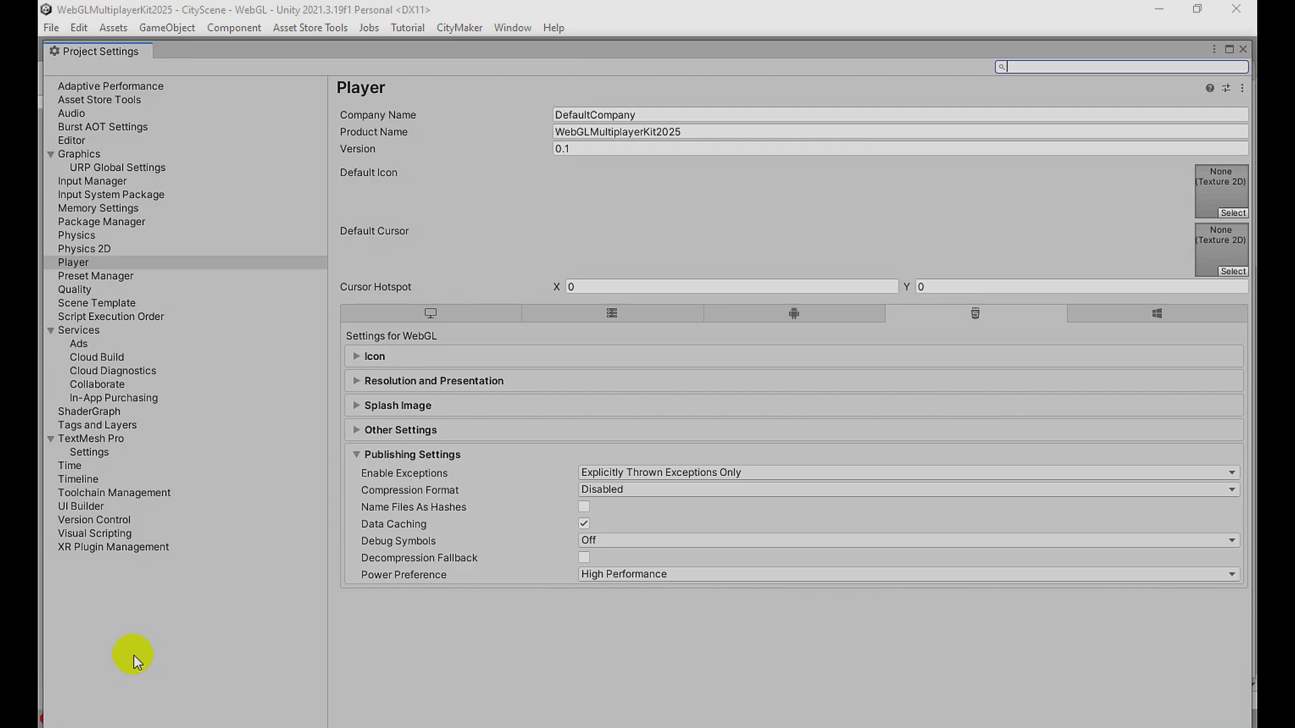
{"action": "left_click", "coordinate": [402, 430]}
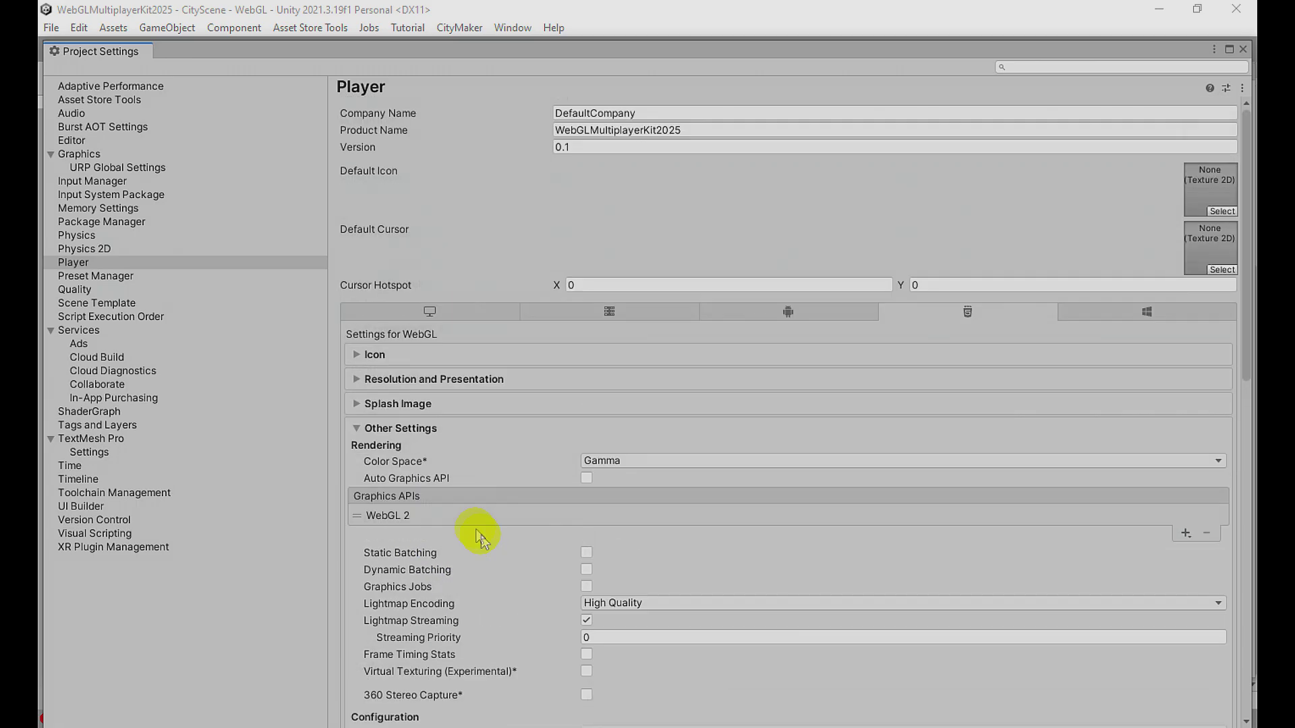
{"action": "left_click", "coordinate": [419, 432]}
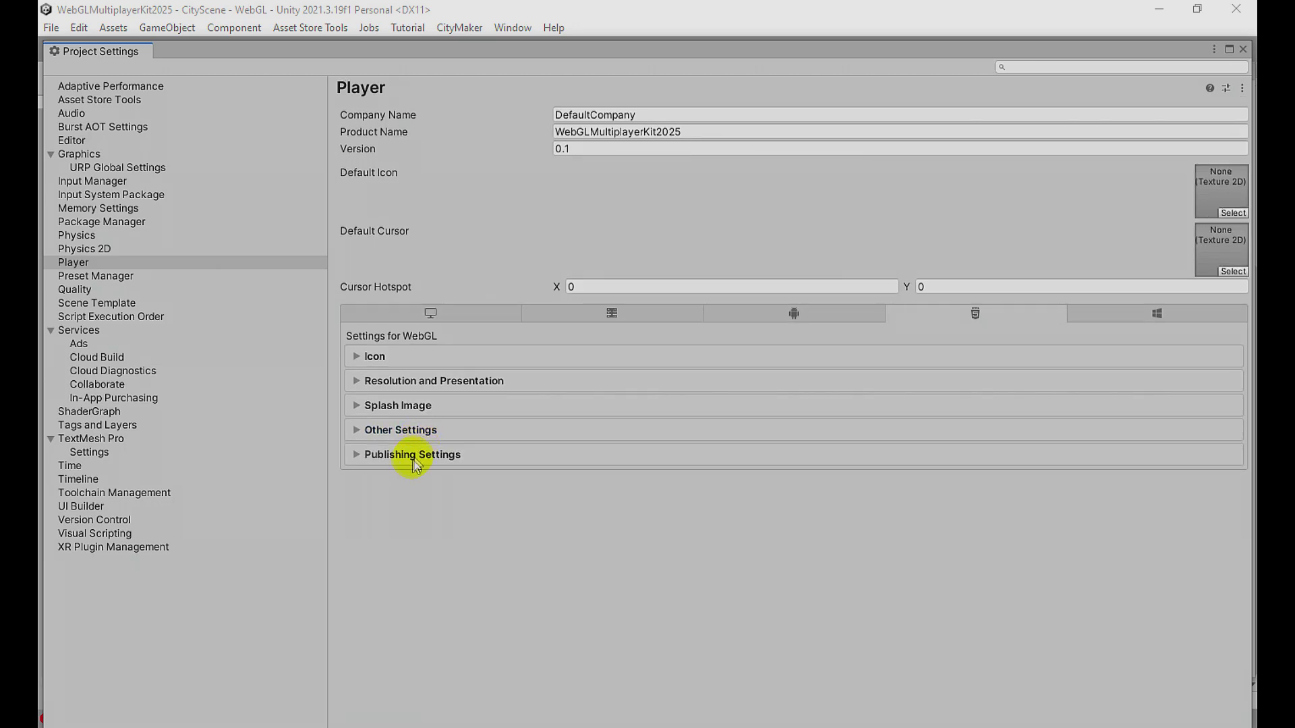
Step: Examine the available Compression Format options in the WebGL Publishing Settings
{"action": "left_click", "coordinate": [412, 456]}
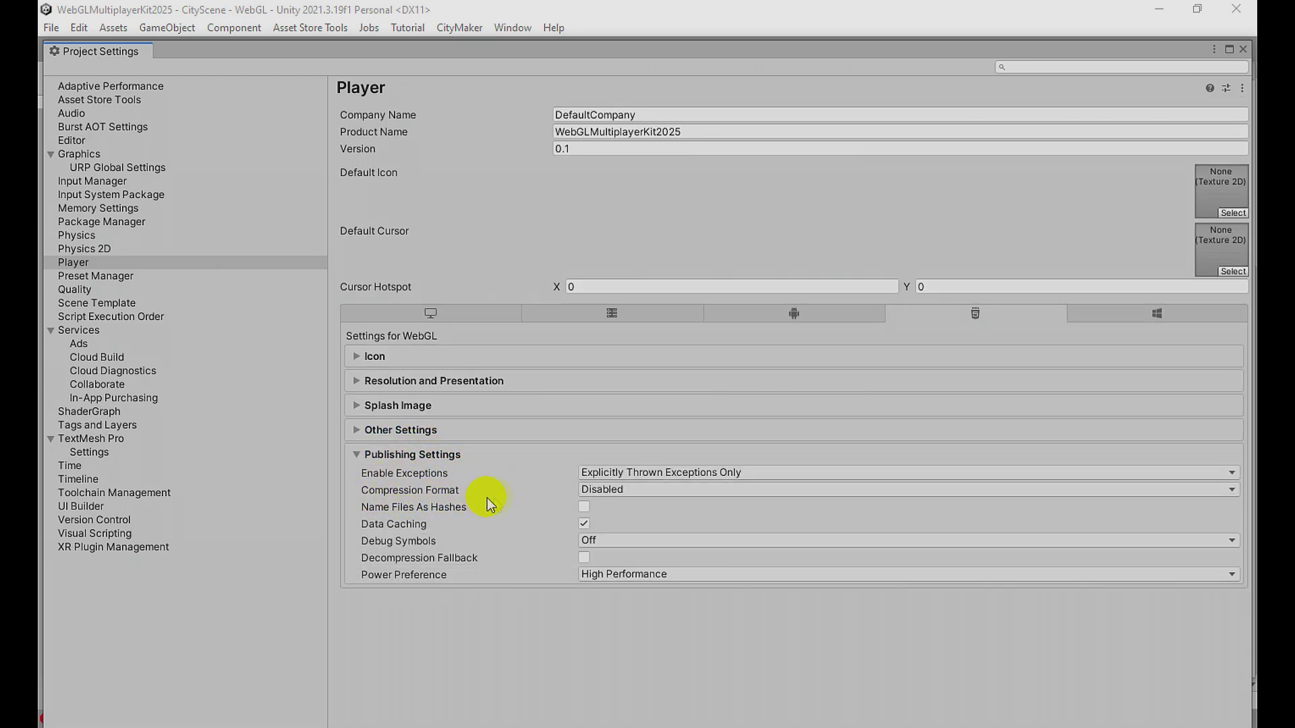
{"action": "left_click", "coordinate": [608, 496]}
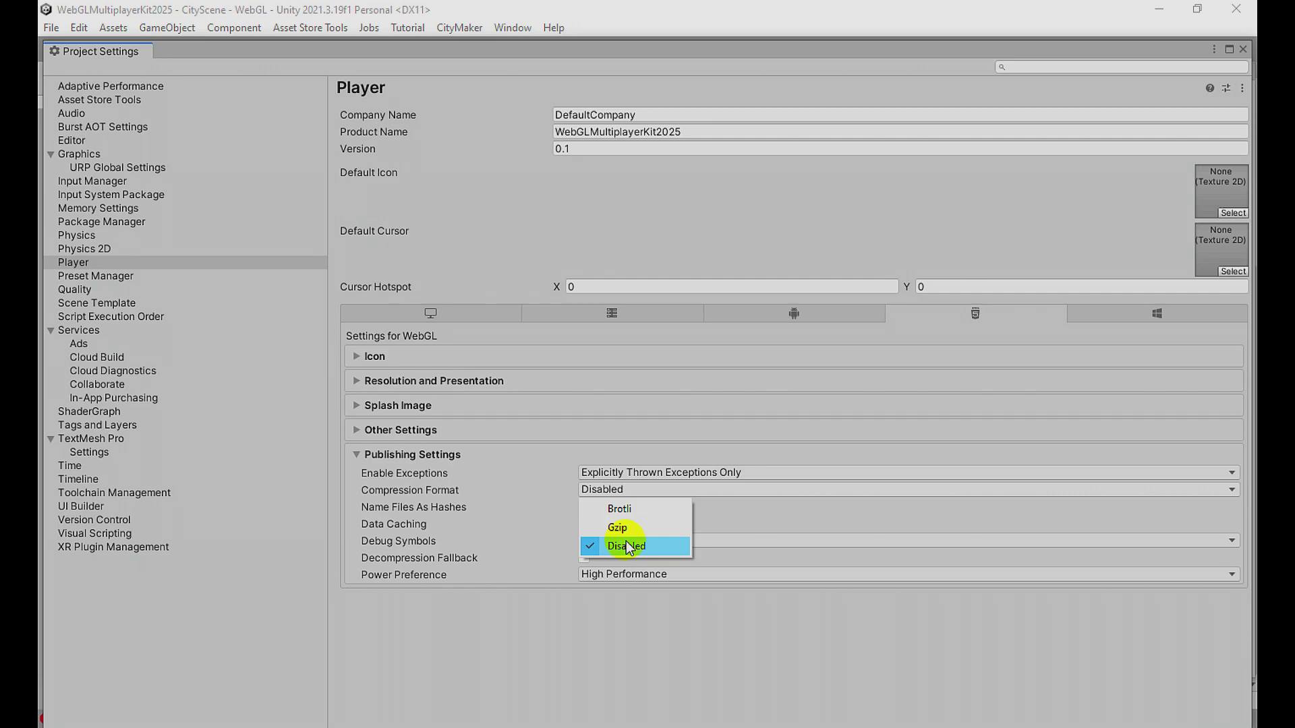
{"action": "left_click", "coordinate": [524, 489]}
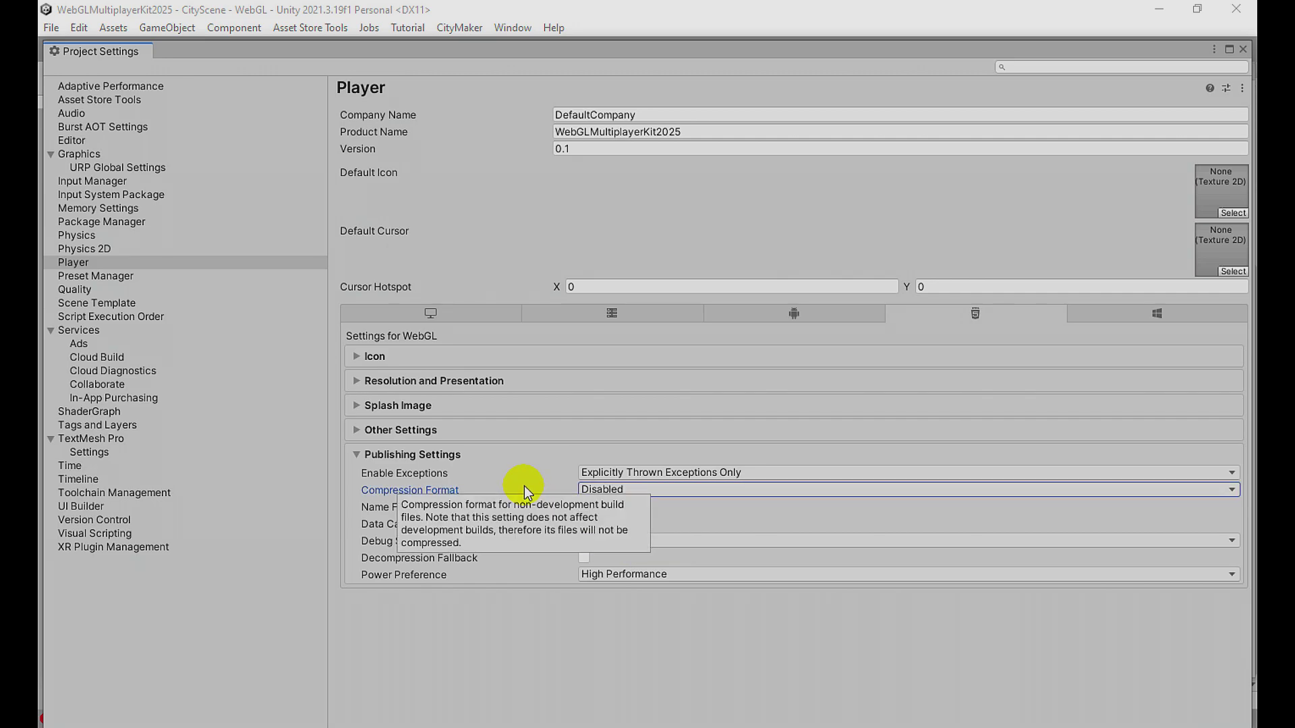
Step: Check the WebGL template under Resolution and Presentation, and close the Project Settings and Build Settings
{"action": "left_click", "coordinate": [391, 456]}
{"action": "left_click", "coordinate": [356, 380]}
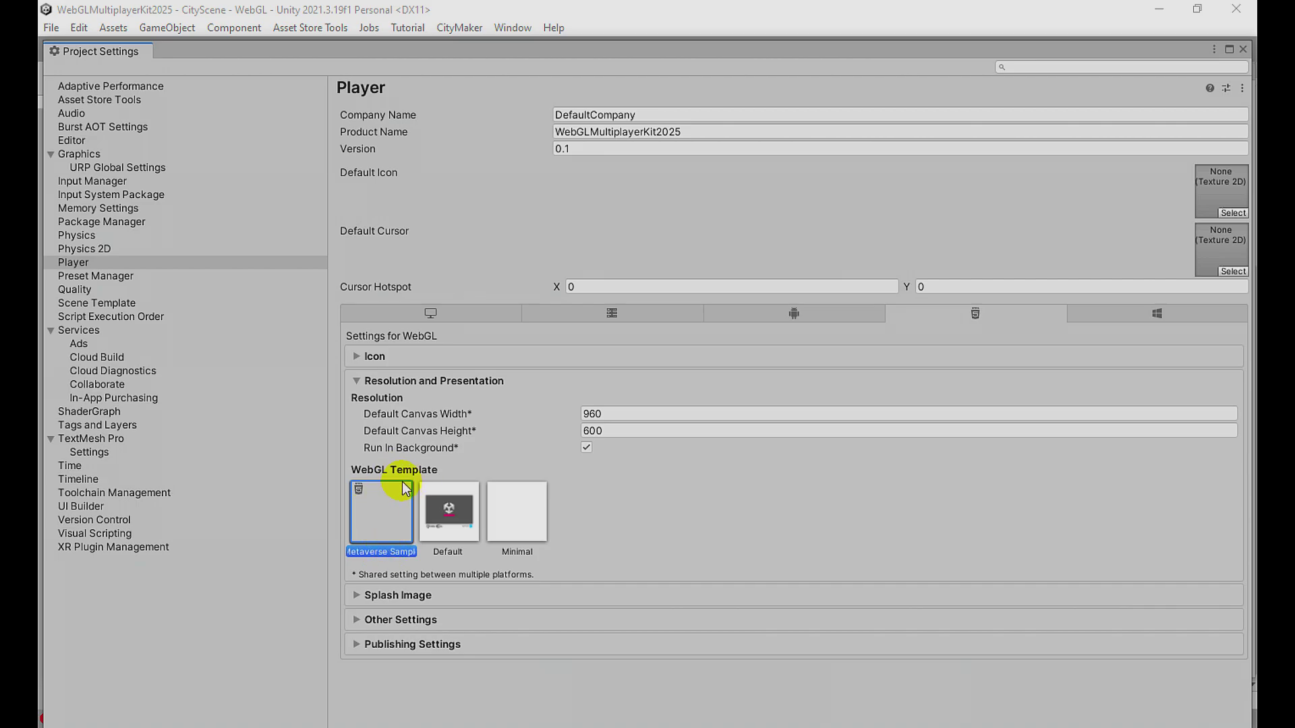
{"action": "left_click", "coordinate": [1242, 49]}
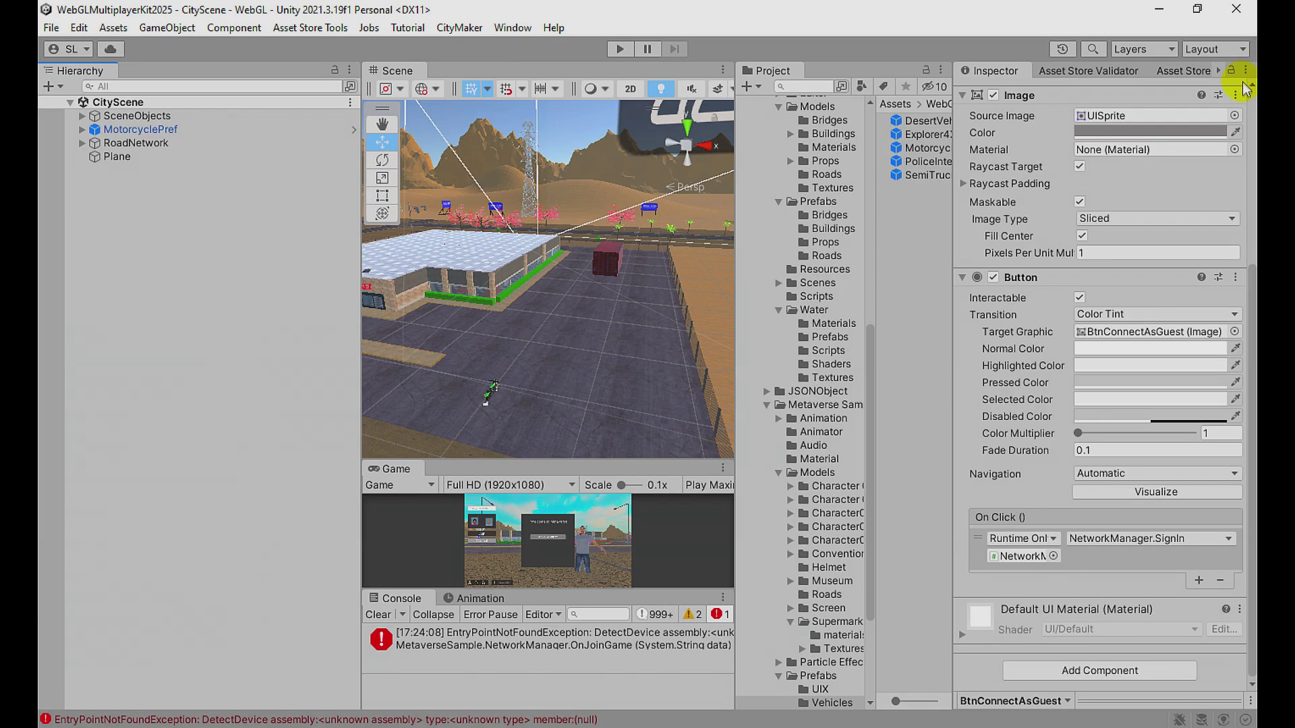
{"action": "left_click", "coordinate": [1244, 72]}
Step: Collapse the Metaverse Sample, City Maker and WebGLMultiplayerKit folders in the project's asset tree
{"action": "left_click", "coordinate": [768, 405]}
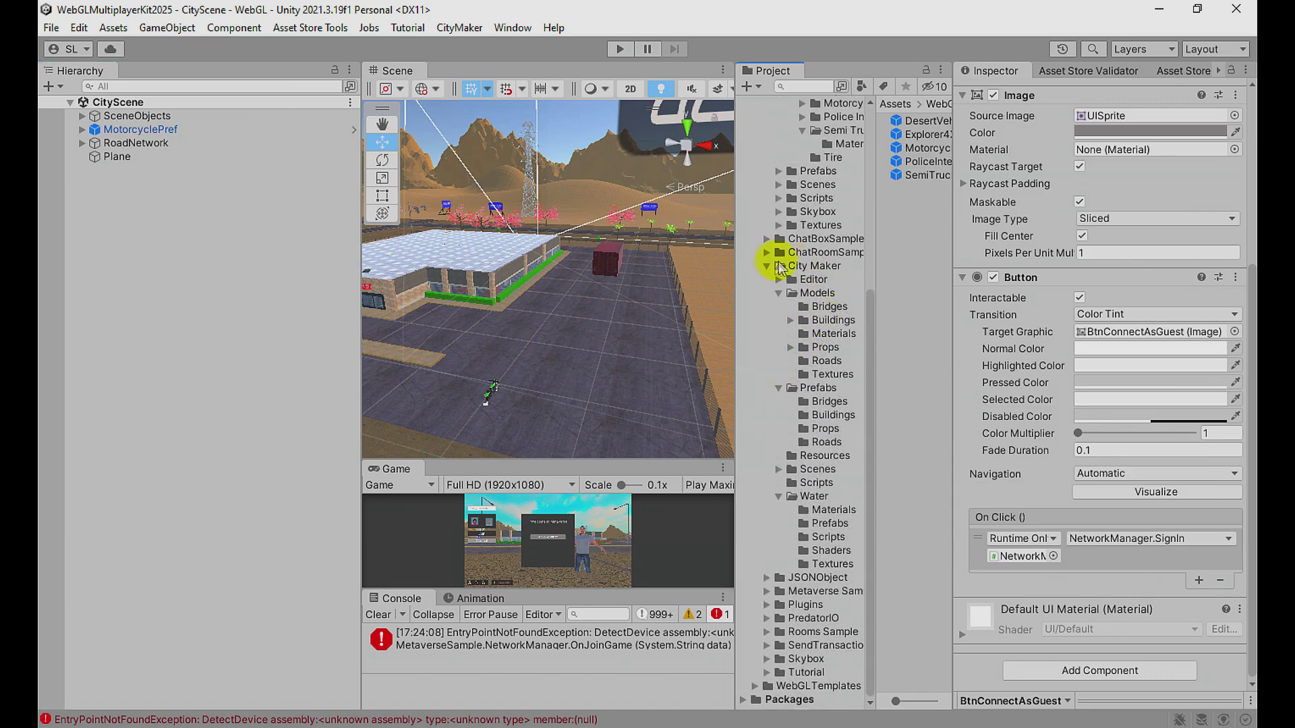
{"action": "left_click", "coordinate": [778, 265]}
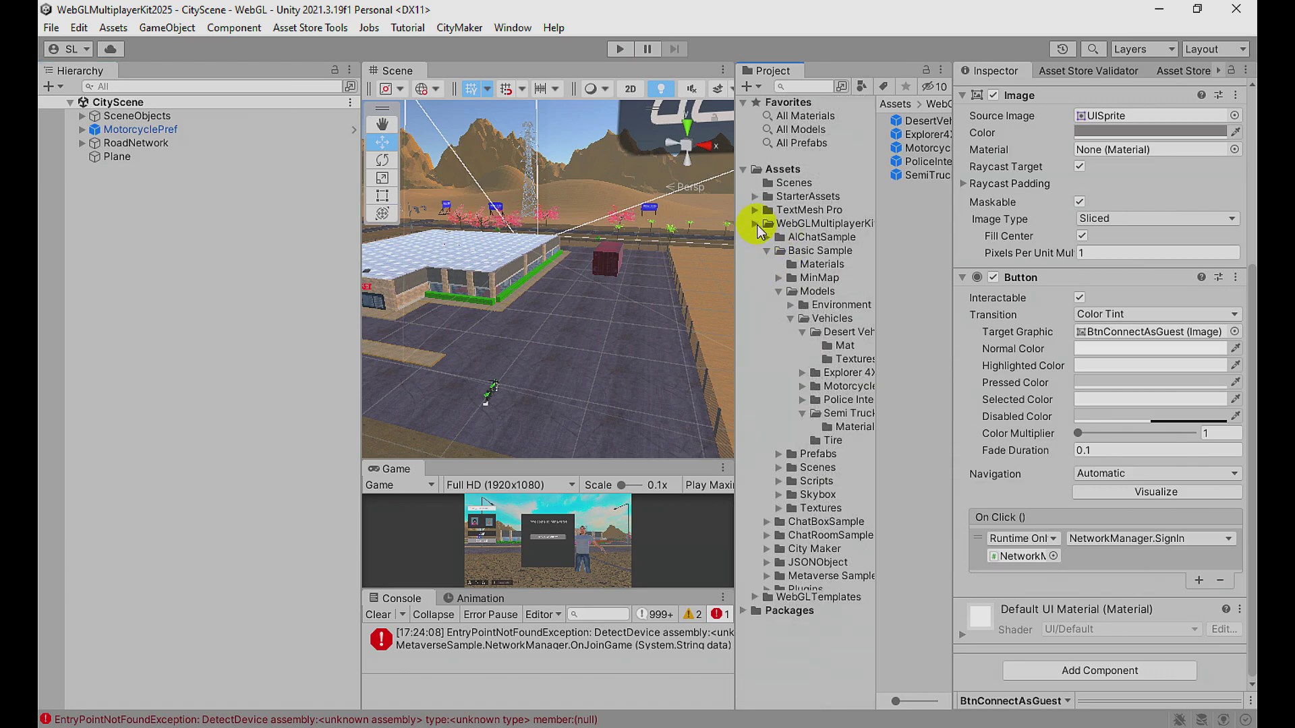
{"action": "left_click", "coordinate": [756, 225]}
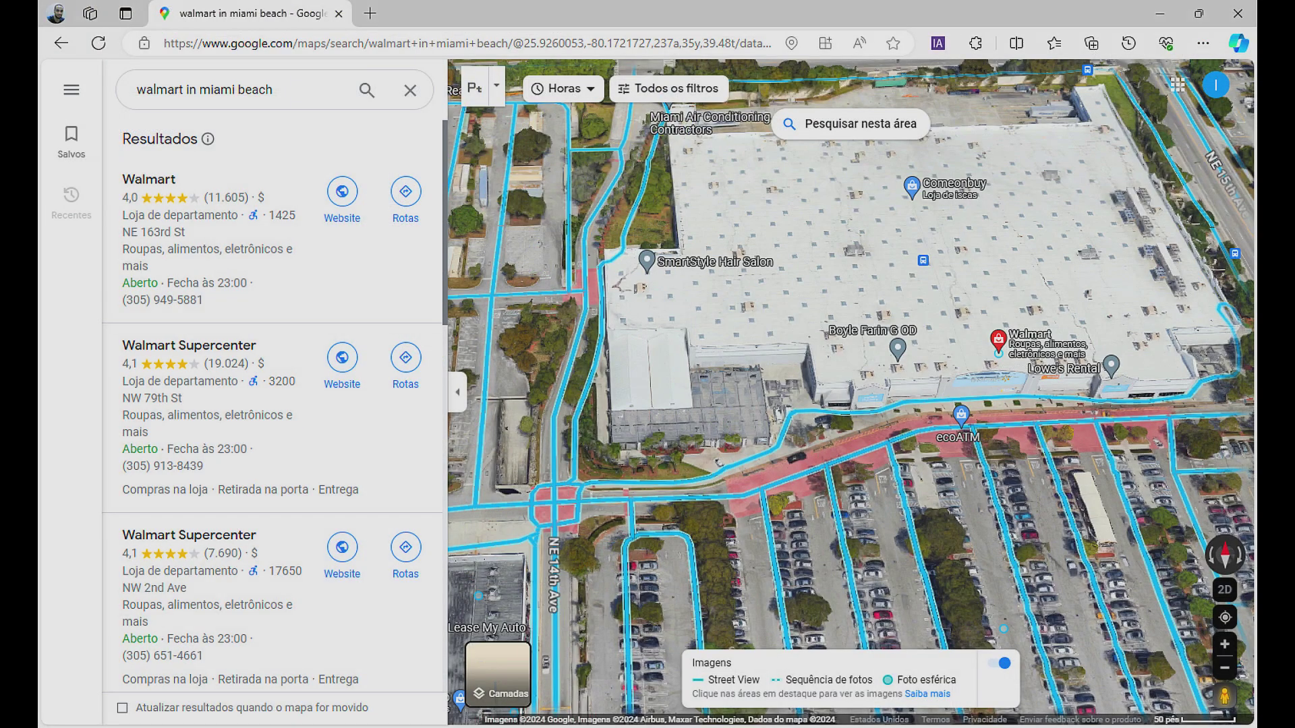
Step: Switch to the Edge browser and open the WebGL Multiplayer Kit page of the Unity Asset Store in a new tab
{"action": "left_click", "coordinate": [370, 13]}
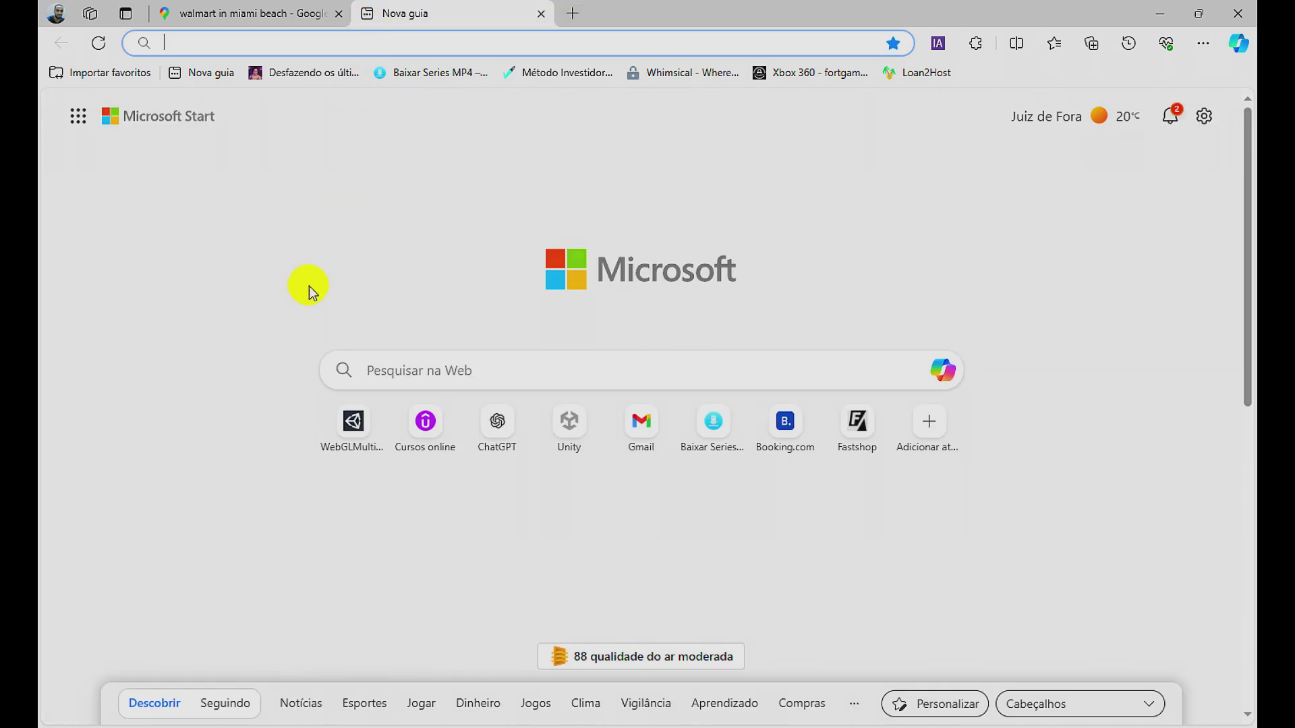
{"action": "type", "text": "web"}
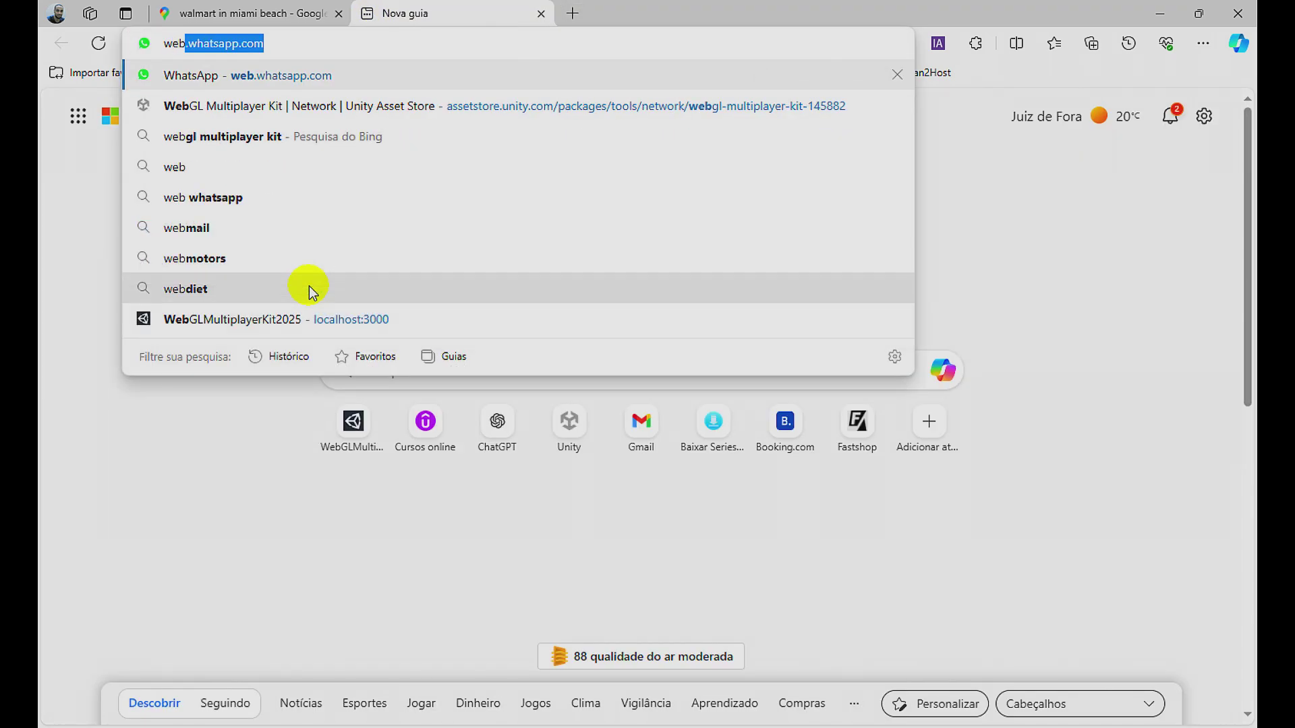
{"action": "left_click", "coordinate": [481, 107]}
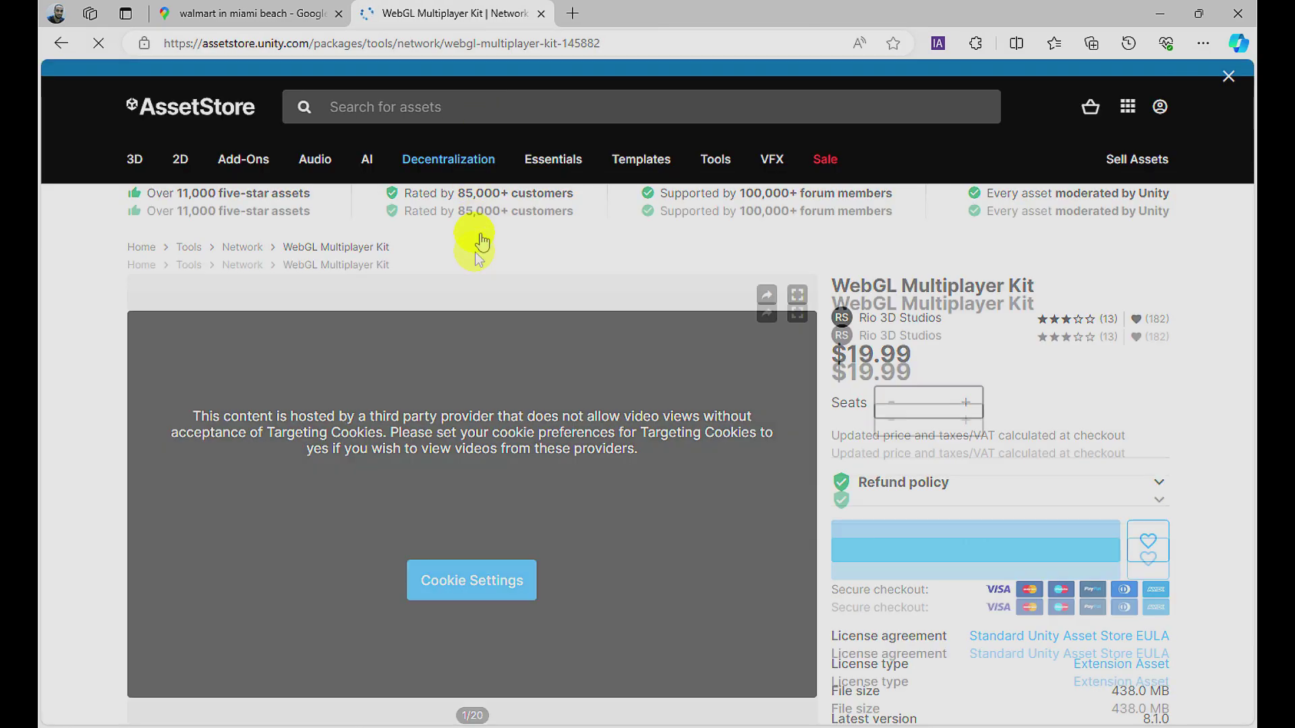
Step: Open the WebGL Templates repository linked in the asset description and look through its template folders
{"action": "scroll", "coordinate": [515, 289], "scroll_direction": "down", "scroll_amount": 7}
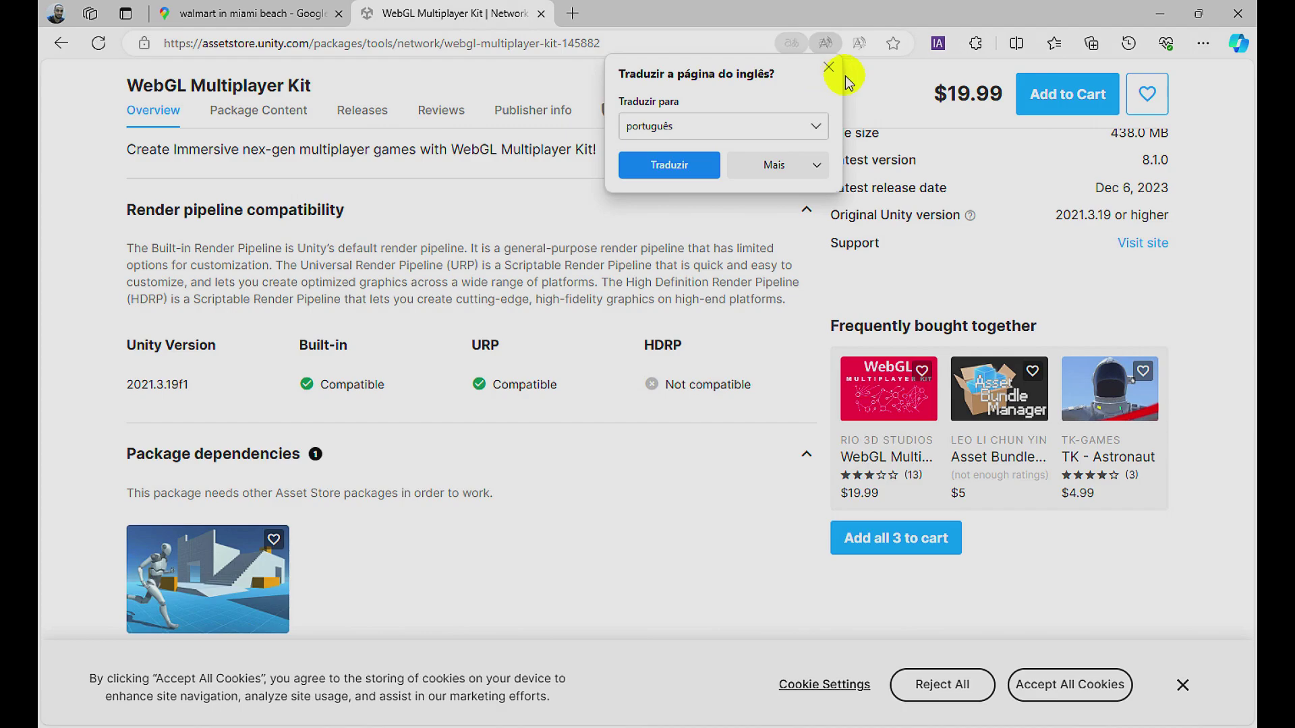
{"action": "left_click", "coordinate": [714, 66]}
{"action": "scroll", "coordinate": [510, 310], "scroll_direction": "down", "scroll_amount": 20}
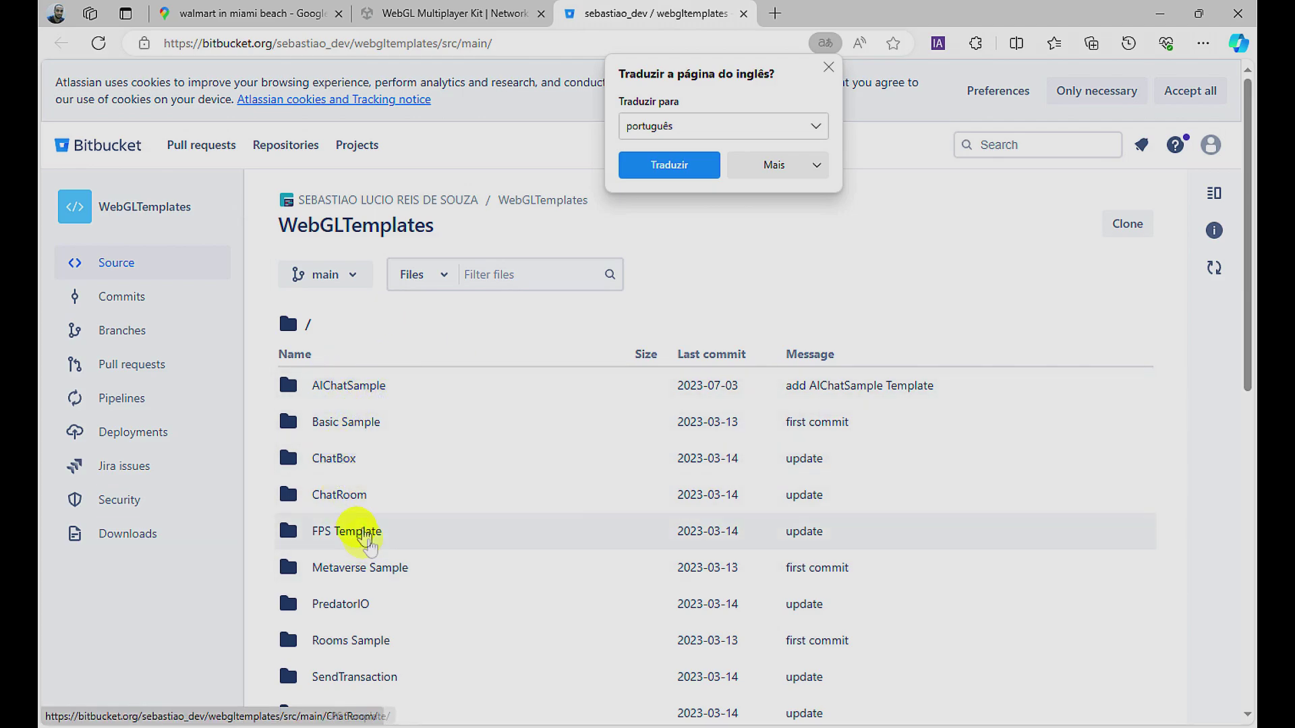
{"action": "scroll", "coordinate": [225, 538], "scroll_direction": "down", "scroll_amount": 3}
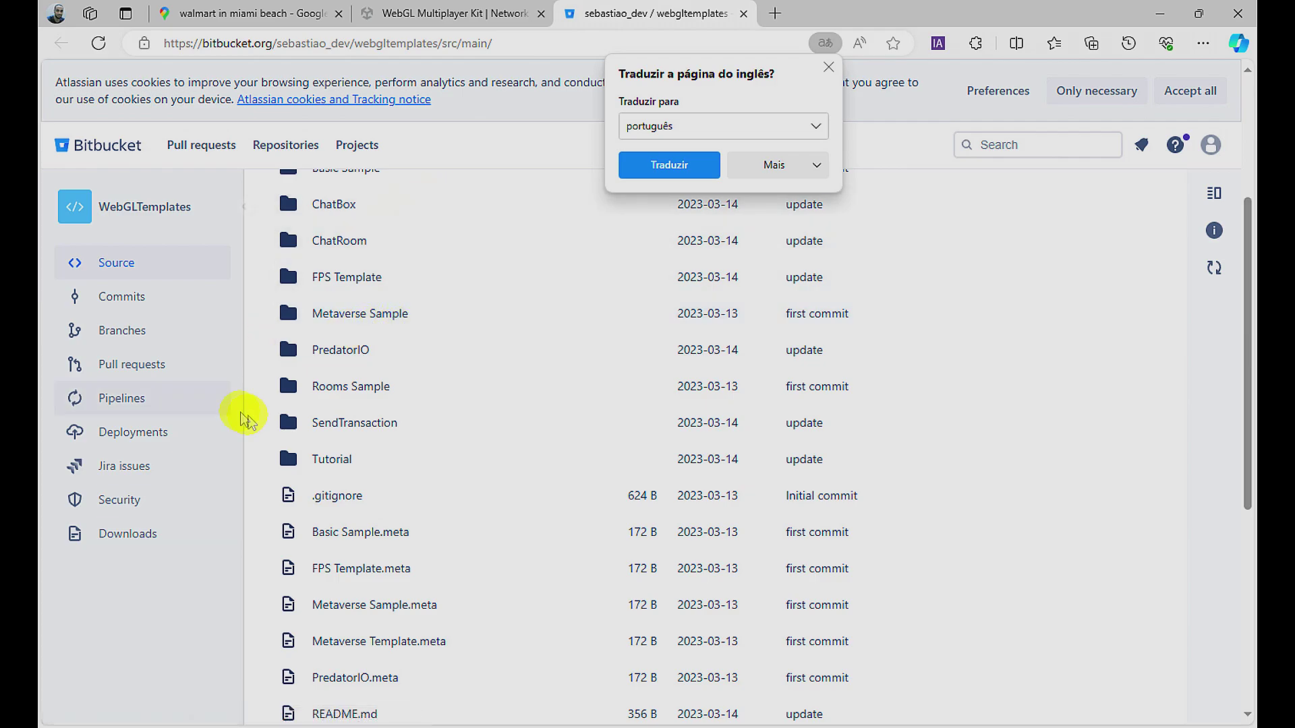
{"action": "scroll", "coordinate": [403, 452], "scroll_direction": "up", "scroll_amount": 3}
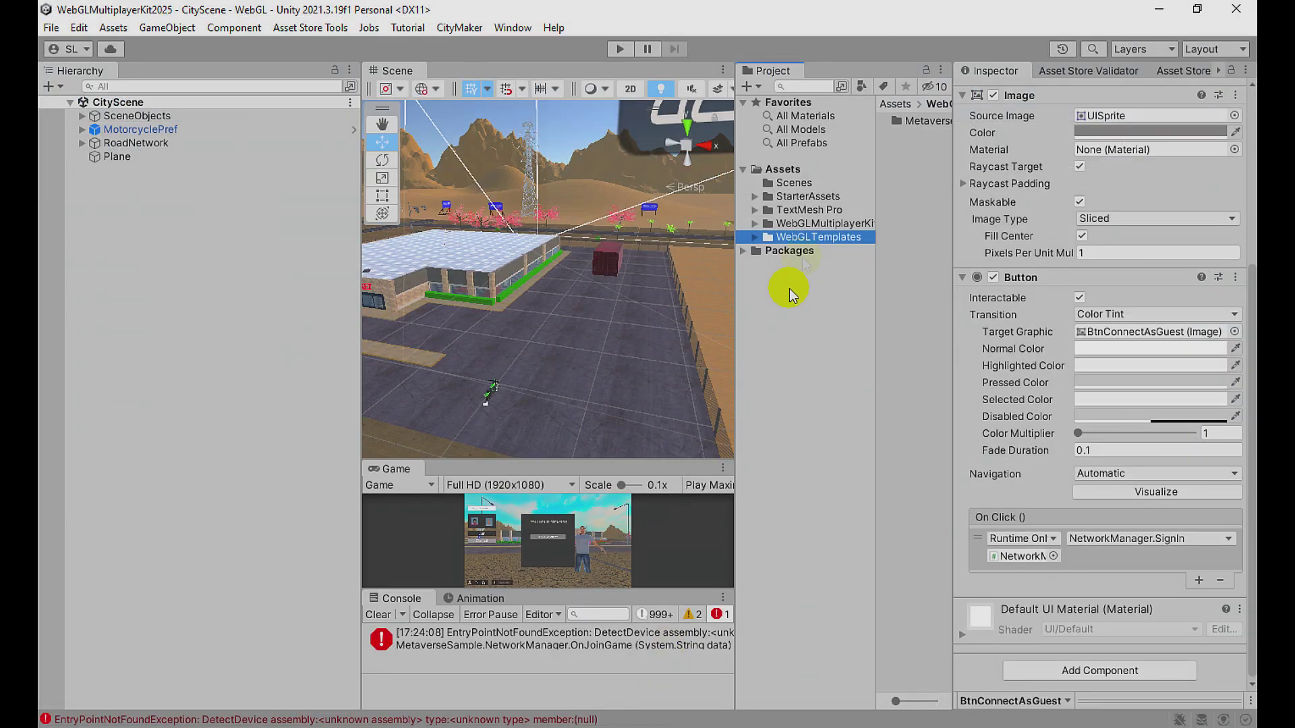
Step: Back in Unity, select the WebGLTemplates folder under Assets, and expand WebGLMultiplayerKit with its Basic Sample folder collapsed
{"action": "left_click", "coordinate": [784, 170]}
{"action": "left_click", "coordinate": [798, 237]}
{"action": "left_click", "coordinate": [755, 223]}
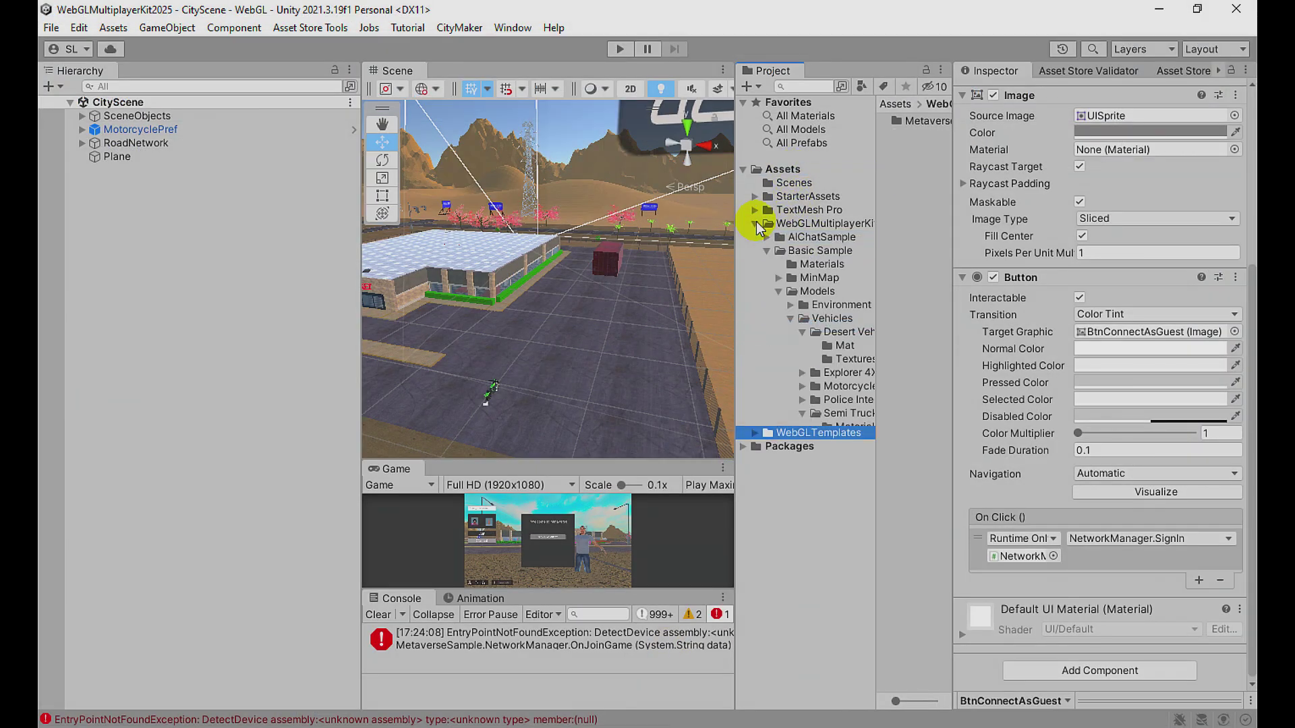
{"action": "left_click", "coordinate": [767, 250]}
{"action": "left_click", "coordinate": [780, 291]}
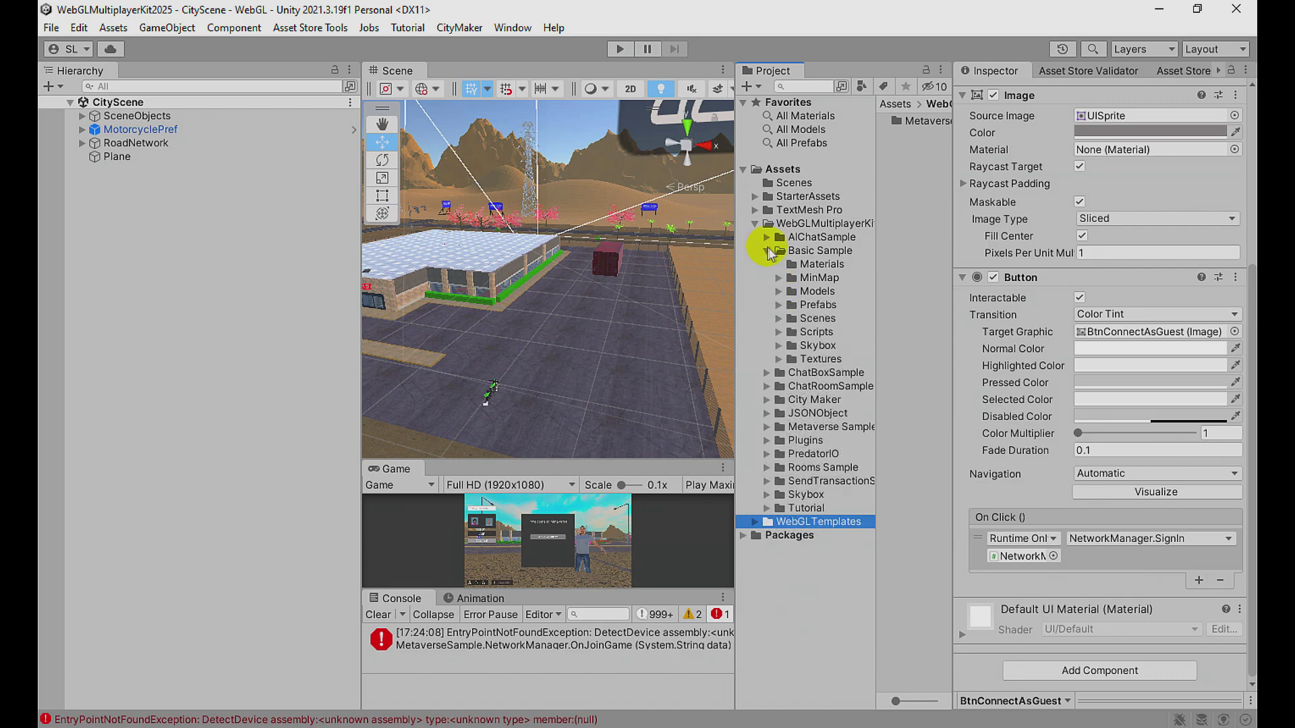
{"action": "left_click", "coordinate": [766, 251]}
Step: Look through the AIChatSample, ChatBoxSample and ChatRoomSample folders and select the WebGLTemplates folder
{"action": "left_click", "coordinate": [805, 242]}
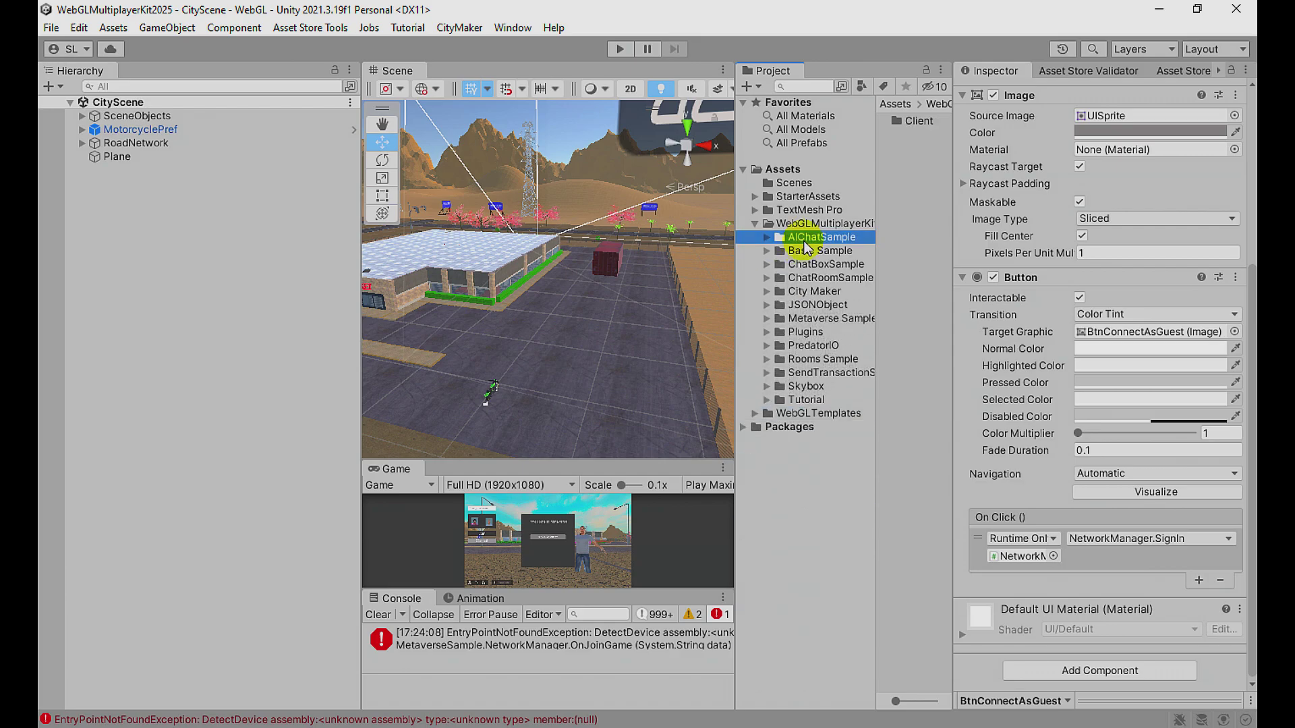
{"action": "left_click", "coordinate": [809, 266]}
{"action": "left_click", "coordinate": [809, 278]}
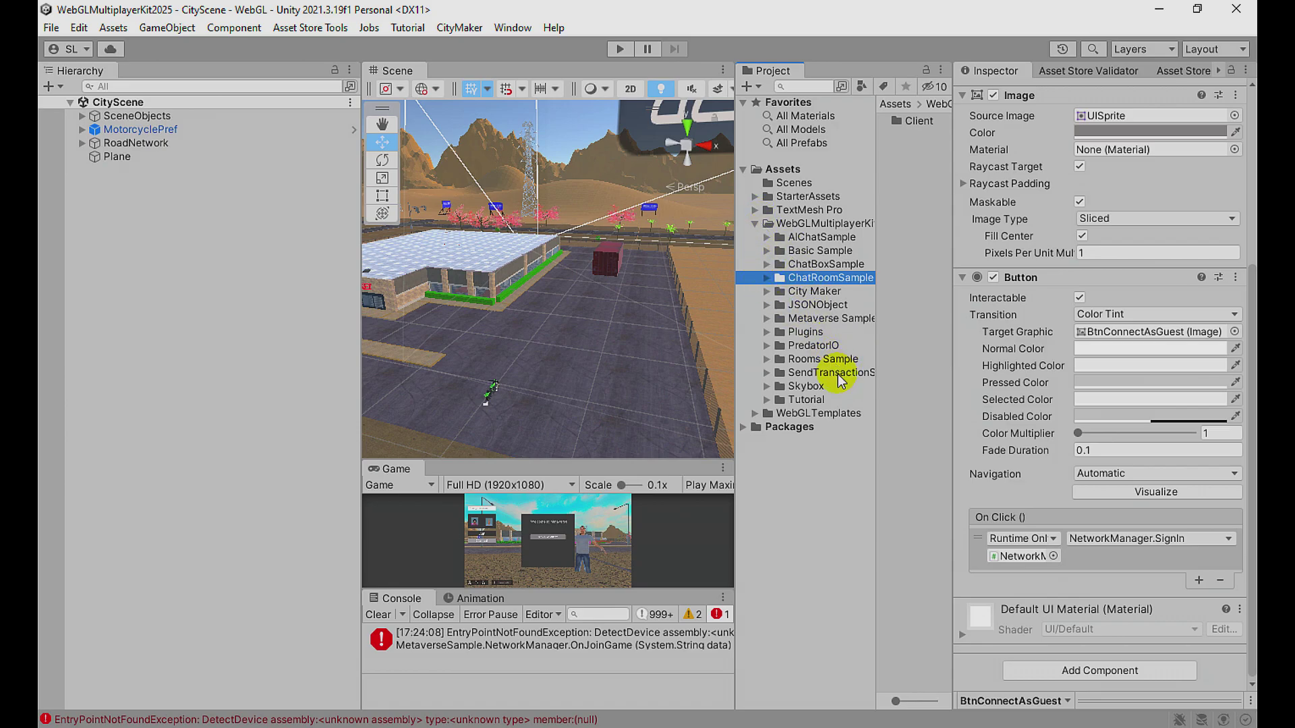
{"action": "left_click", "coordinate": [809, 413]}
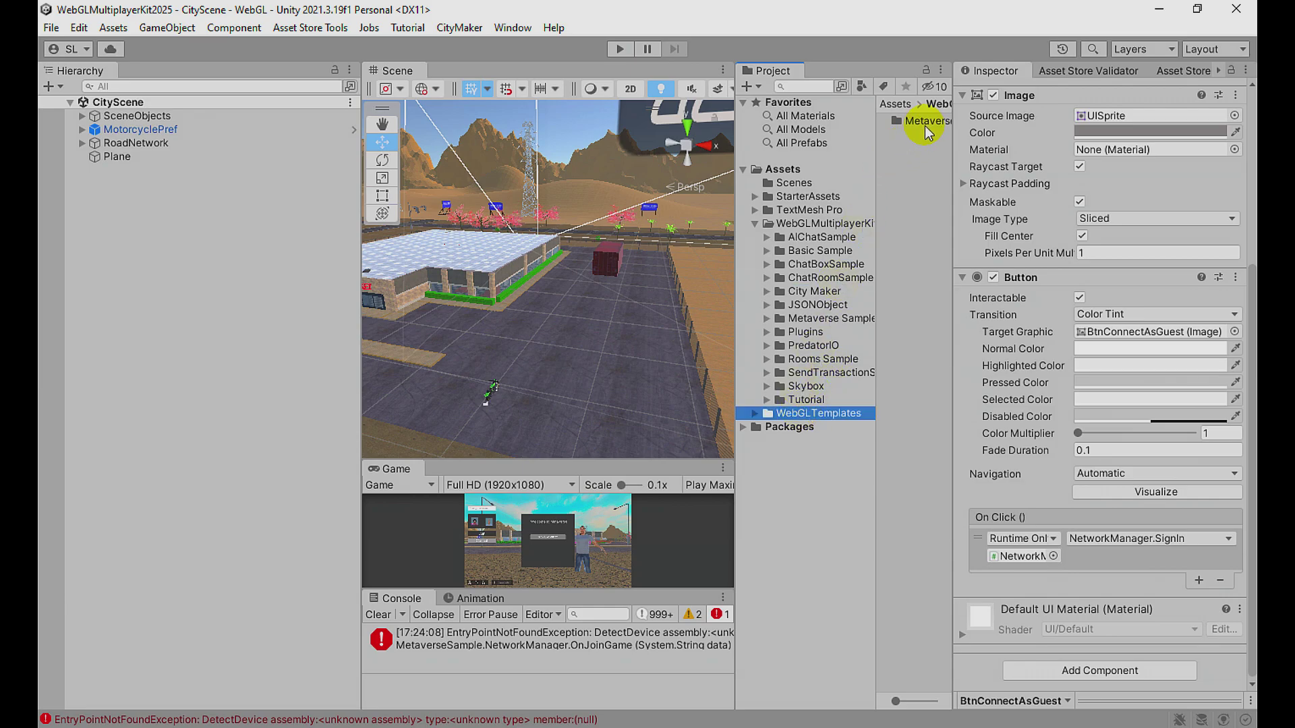
Step: Check the Metaverse Sample WebGL template in the Player settings and close the Project Settings
{"action": "left_click", "coordinate": [51, 27]}
{"action": "left_click", "coordinate": [135, 234]}
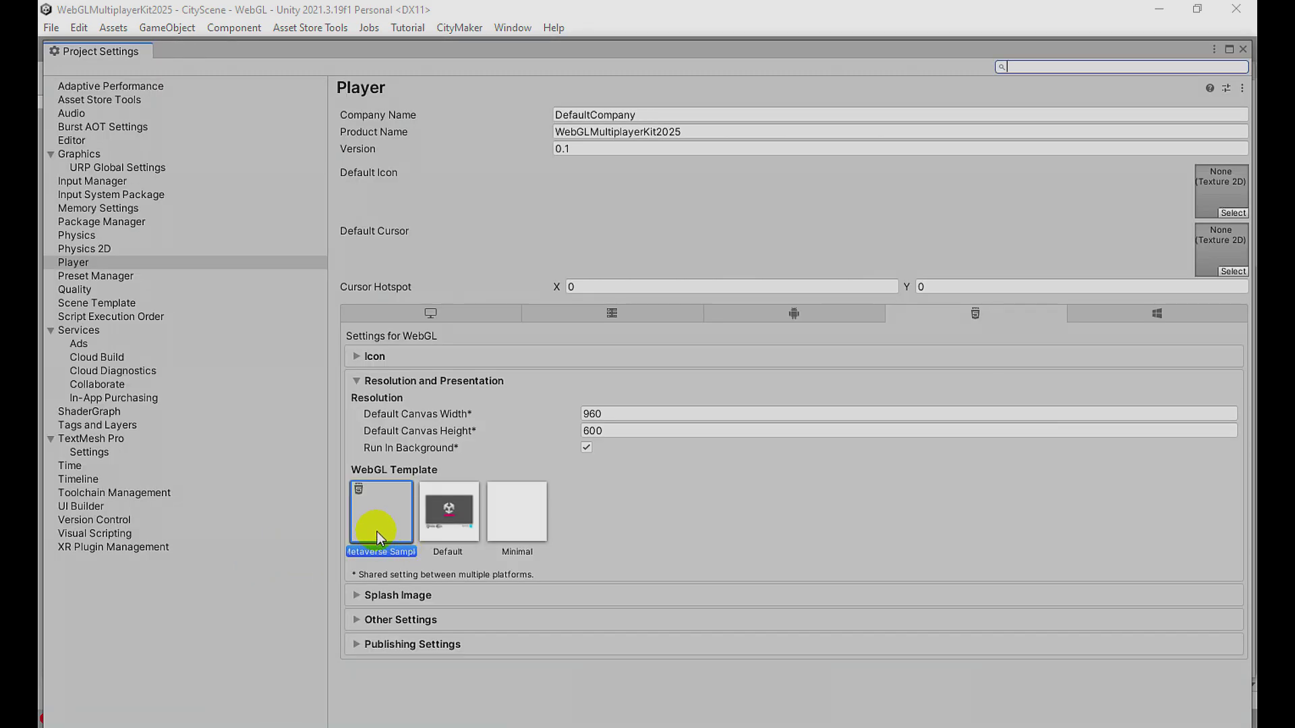
{"action": "left_click", "coordinate": [1243, 49]}
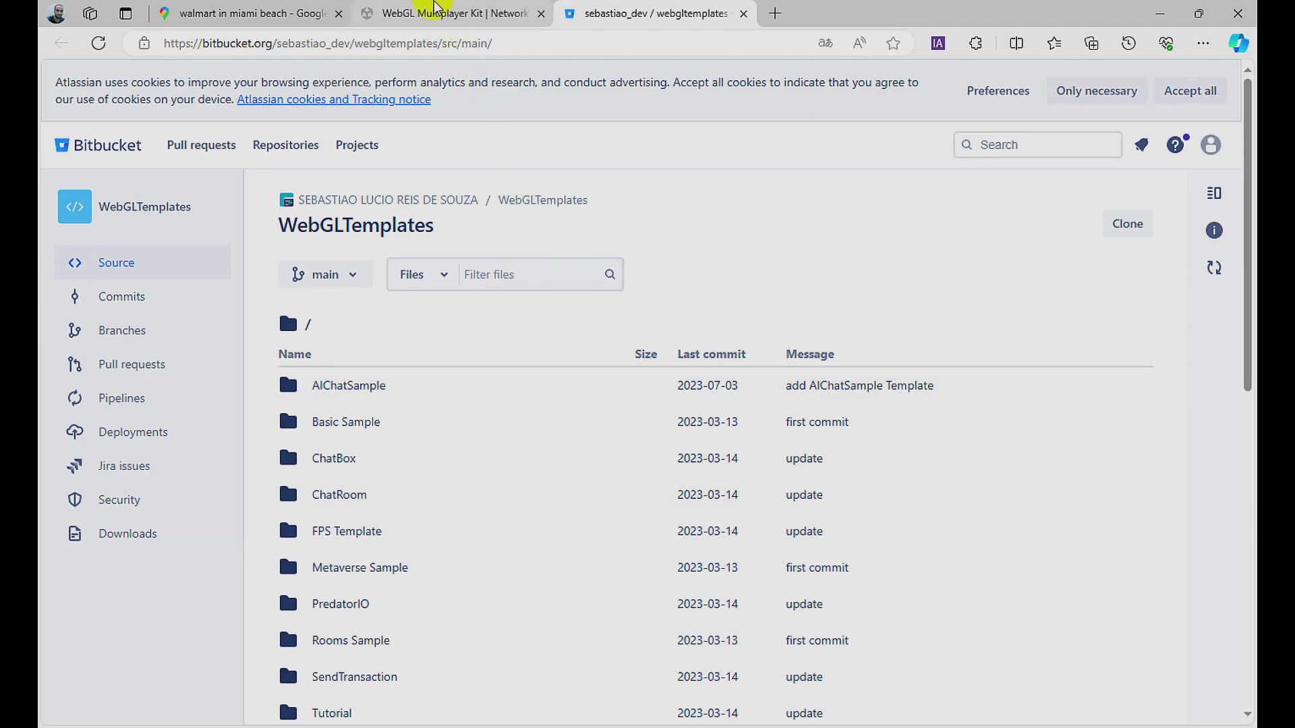
Step: In the browser, review the server download links on the Asset Store page, inspect the Metaverse Server repository, and return to Unity
{"action": "left_click", "coordinate": [433, 6]}
{"action": "scroll", "coordinate": [375, 268], "scroll_direction": "down", "scroll_amount": 3}
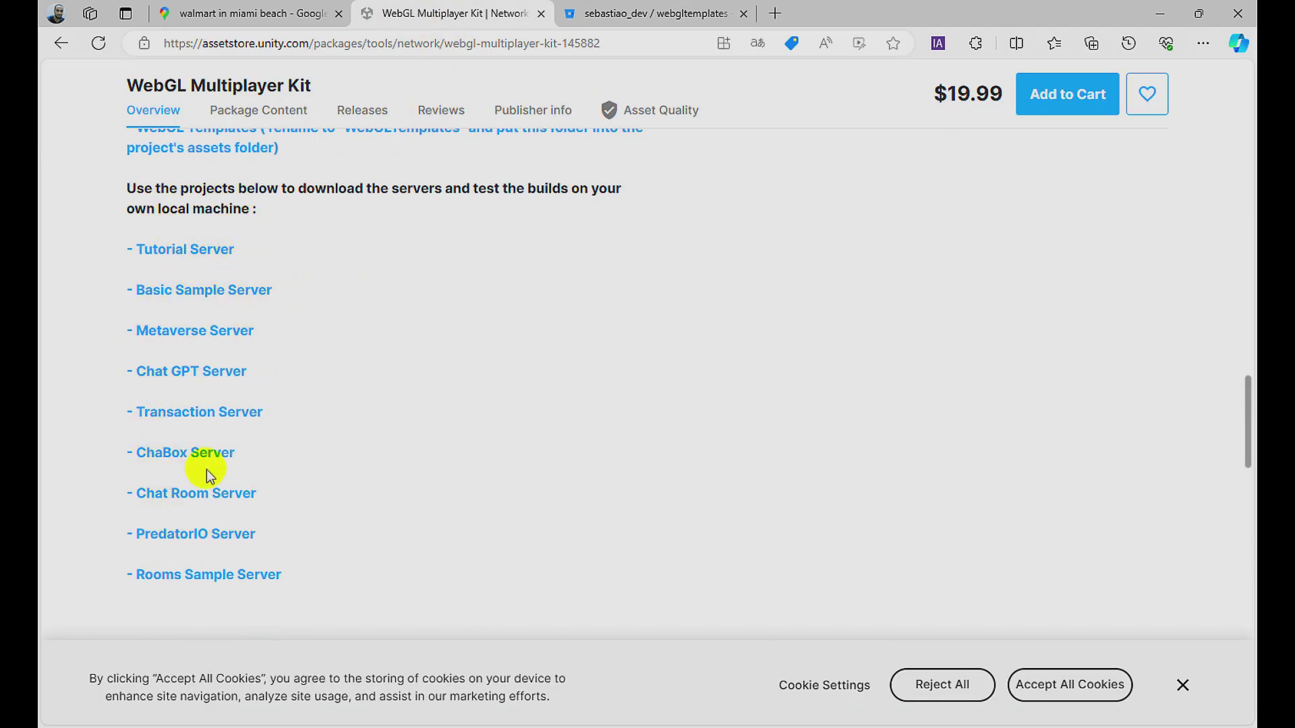
{"action": "scroll", "coordinate": [207, 472], "scroll_direction": "down", "scroll_amount": 2}
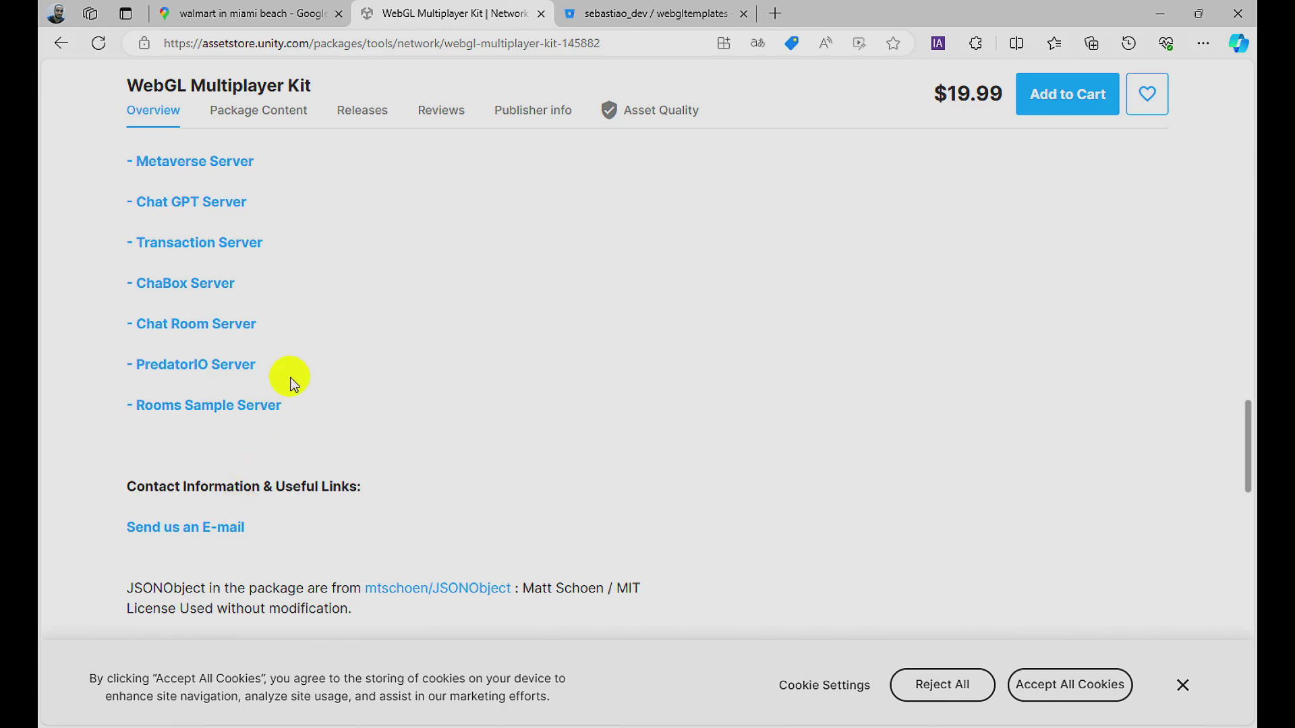
{"action": "scroll", "coordinate": [293, 364], "scroll_direction": "up", "scroll_amount": 2}
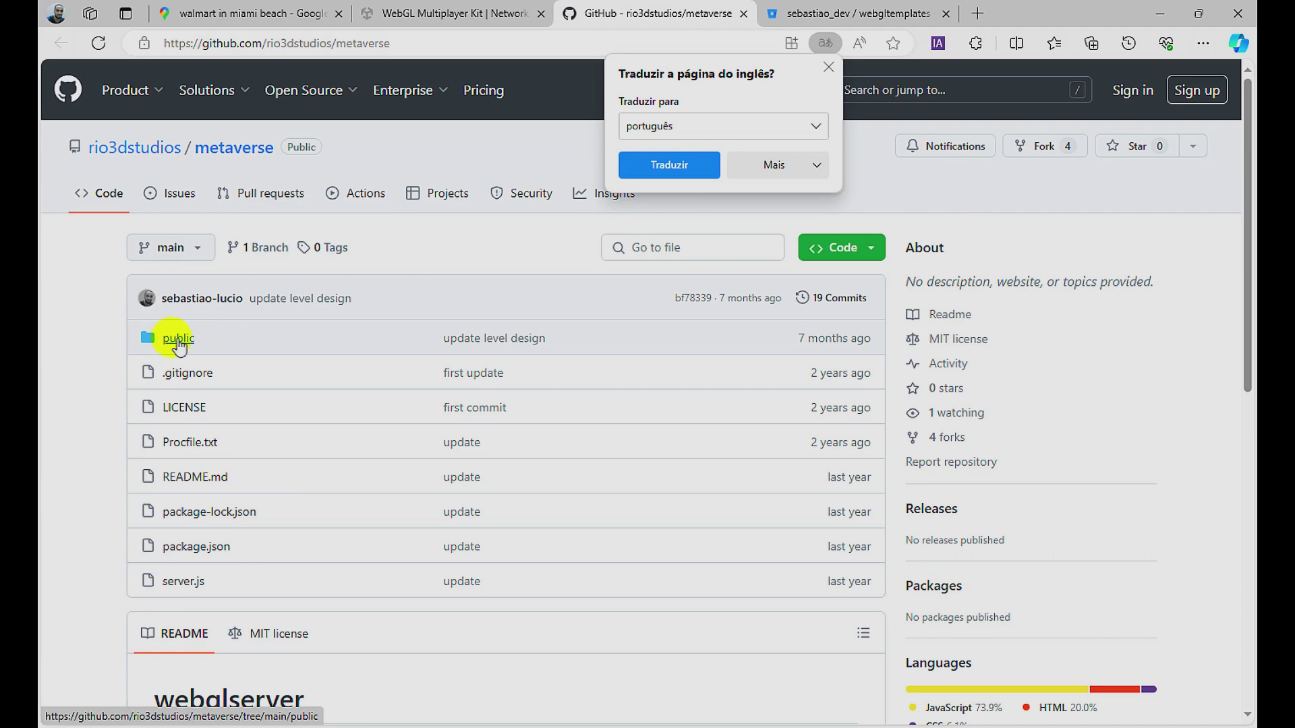
{"action": "left_click", "coordinate": [1159, 16]}
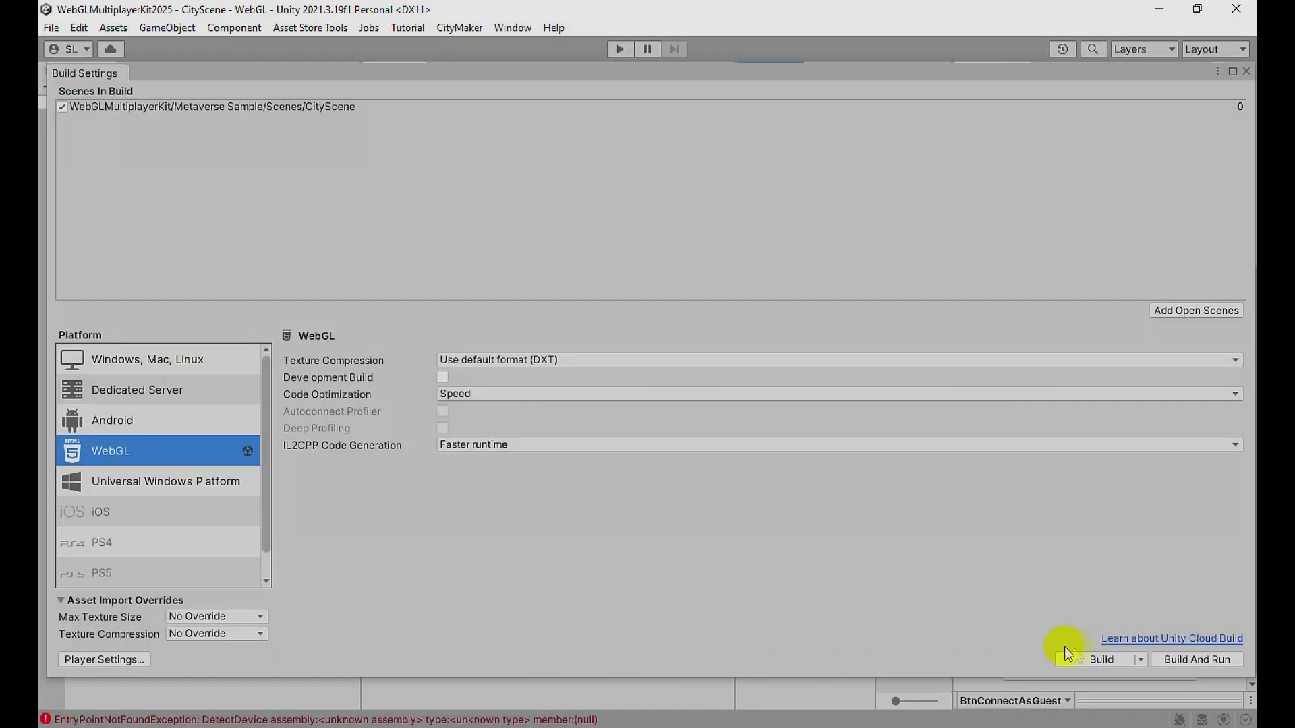
Step: Build the WebGL project into the public folder inside MetaverseServer
{"action": "left_click", "coordinate": [1096, 659]}
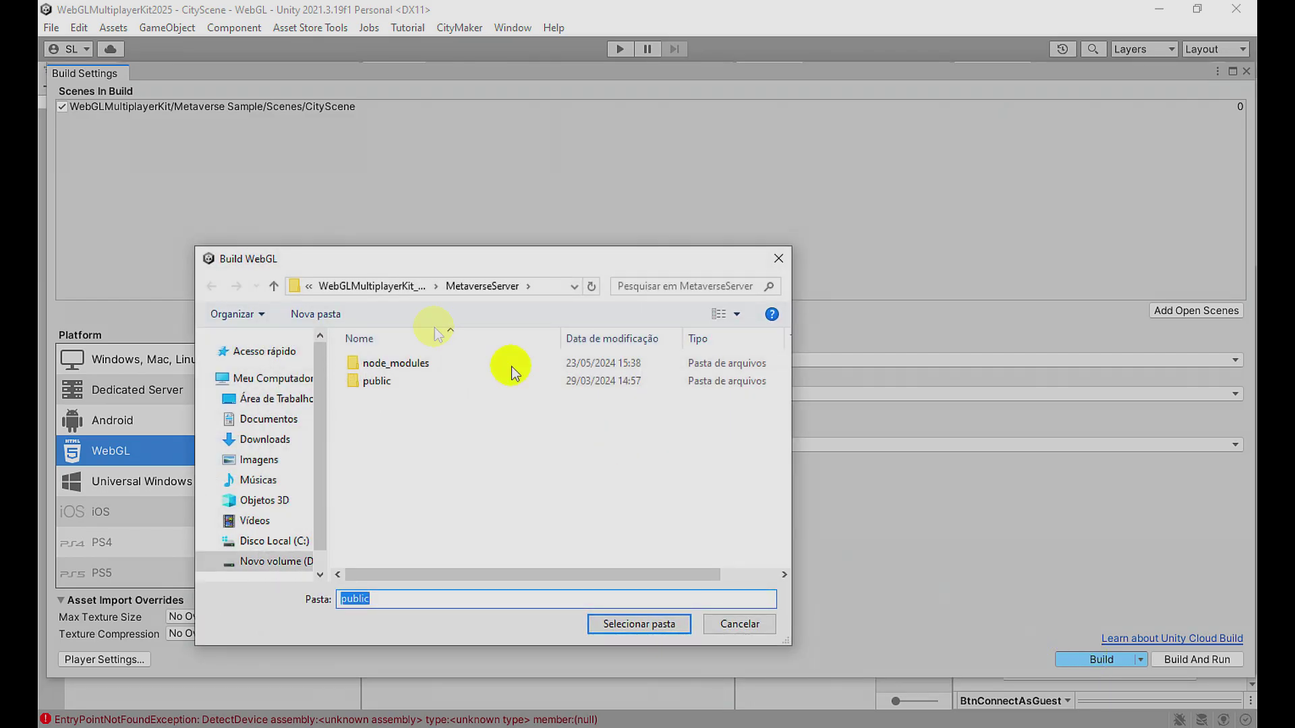
{"action": "left_click", "coordinate": [540, 286]}
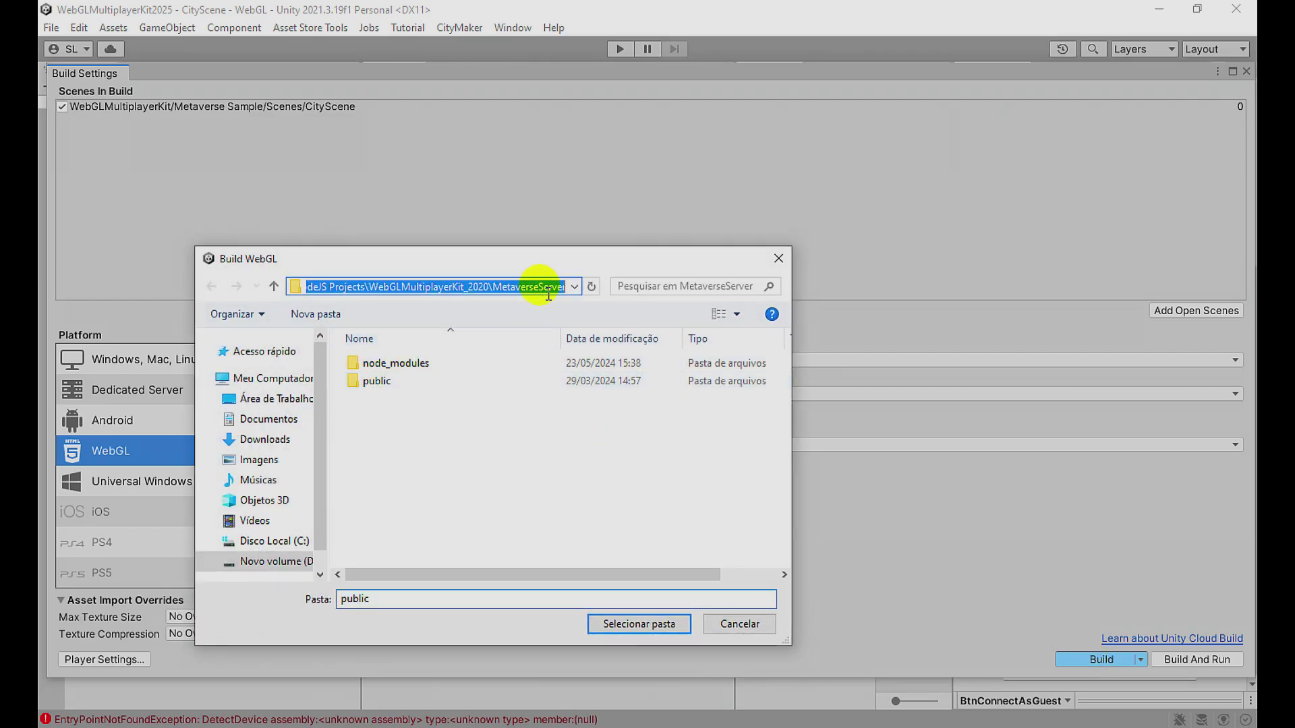
{"action": "left_click", "coordinate": [392, 364]}
{"action": "left_click", "coordinate": [397, 382]}
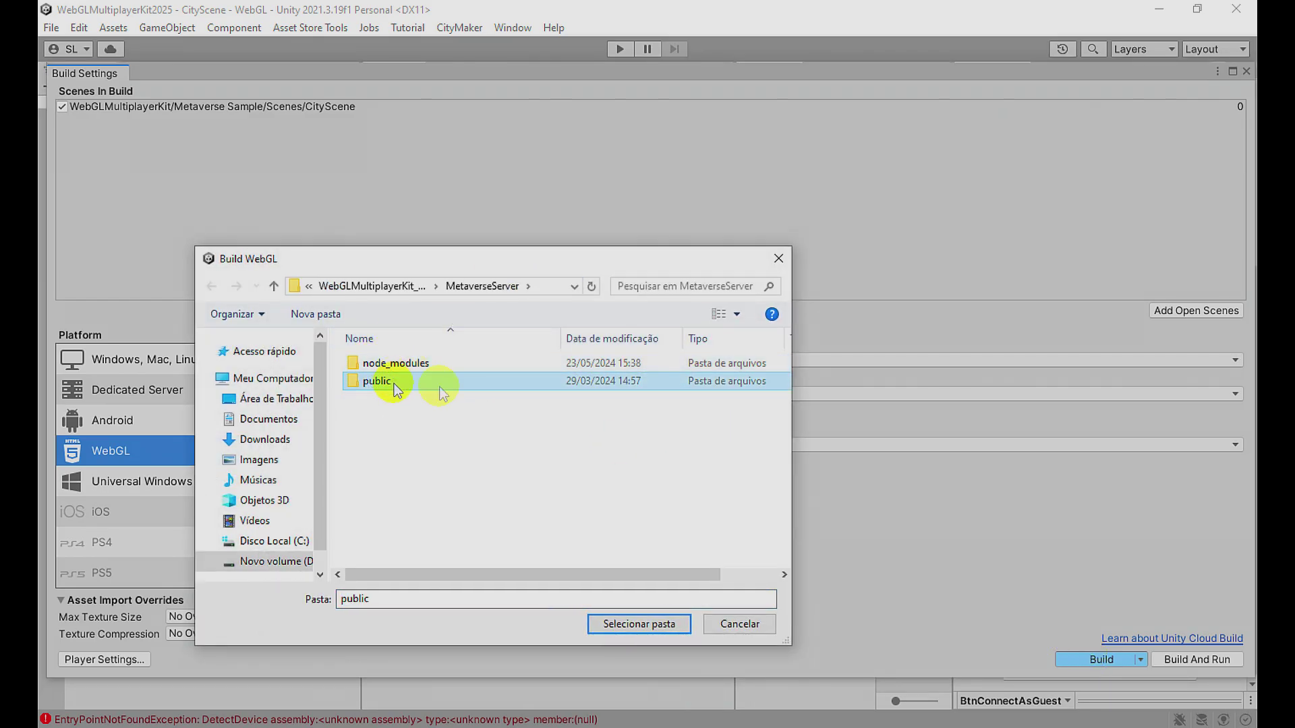
{"action": "left_click", "coordinate": [653, 625]}
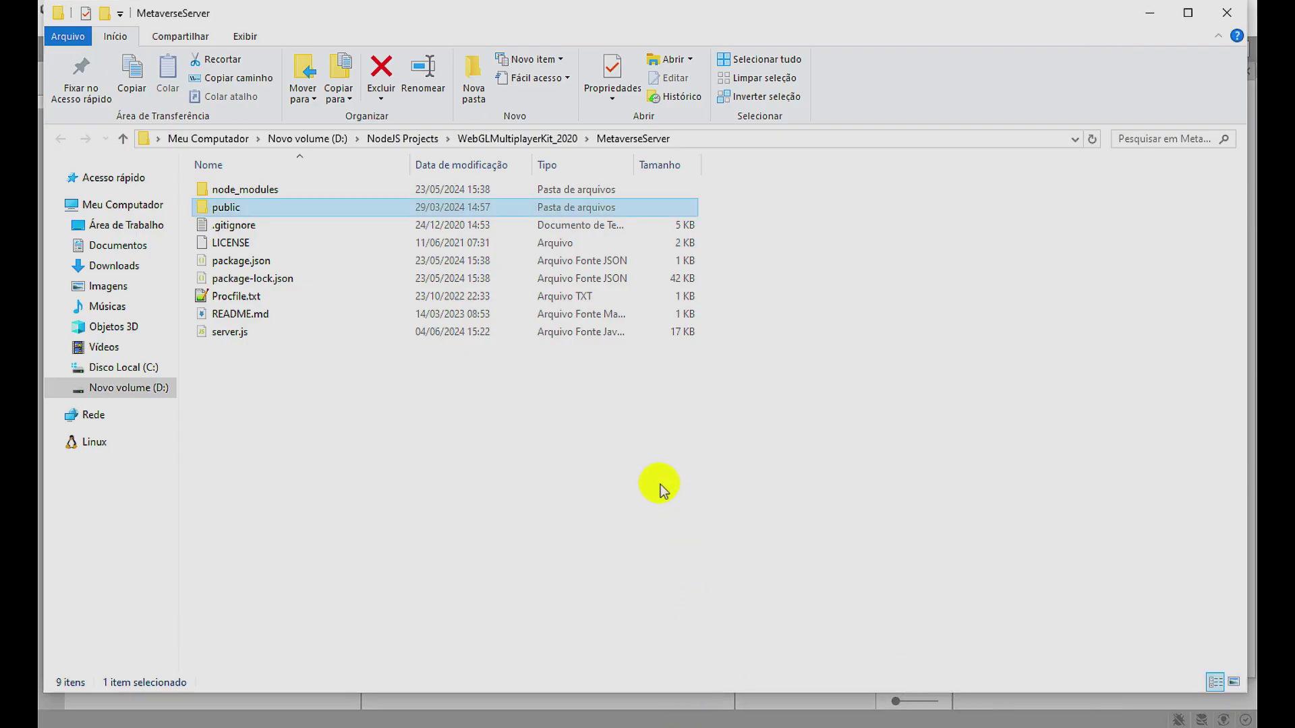
Step: In File Explorer, examine the contents of MetaverseServer's public folder and return to the MetaverseServer folder
{"action": "double_click", "coordinate": [228, 209]}
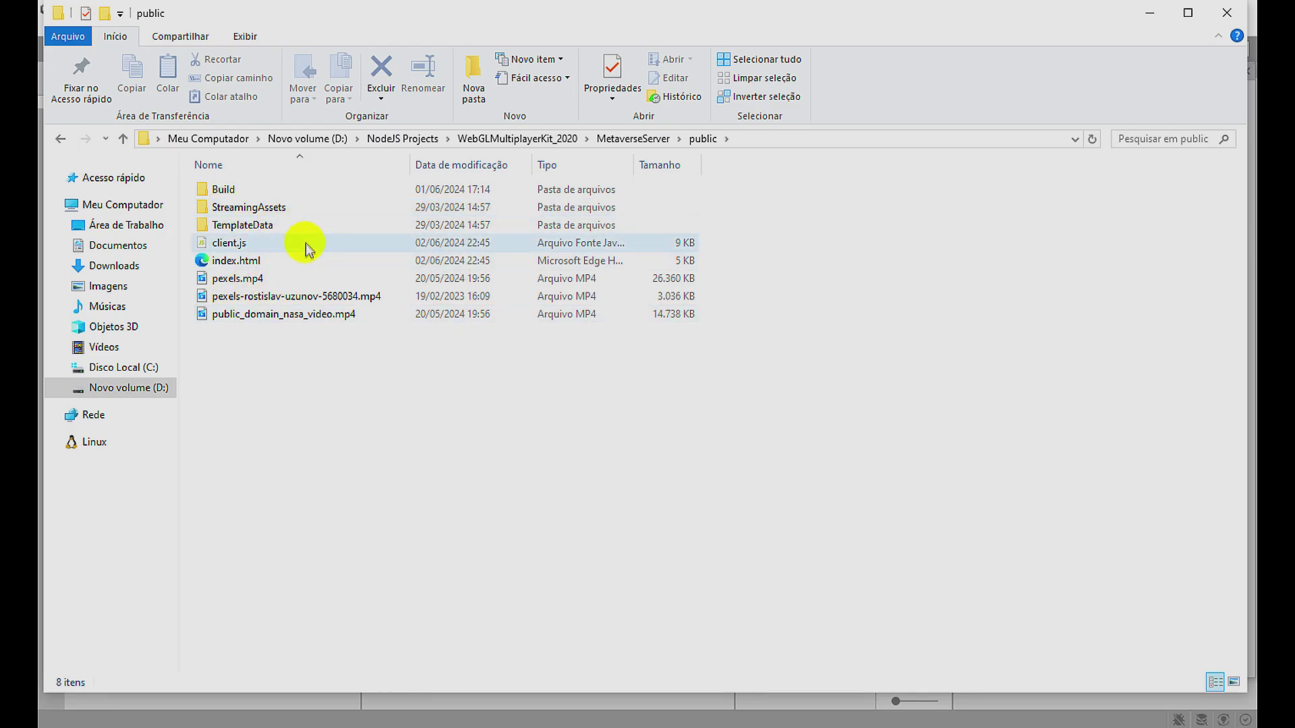
{"action": "left_click", "coordinate": [615, 140]}
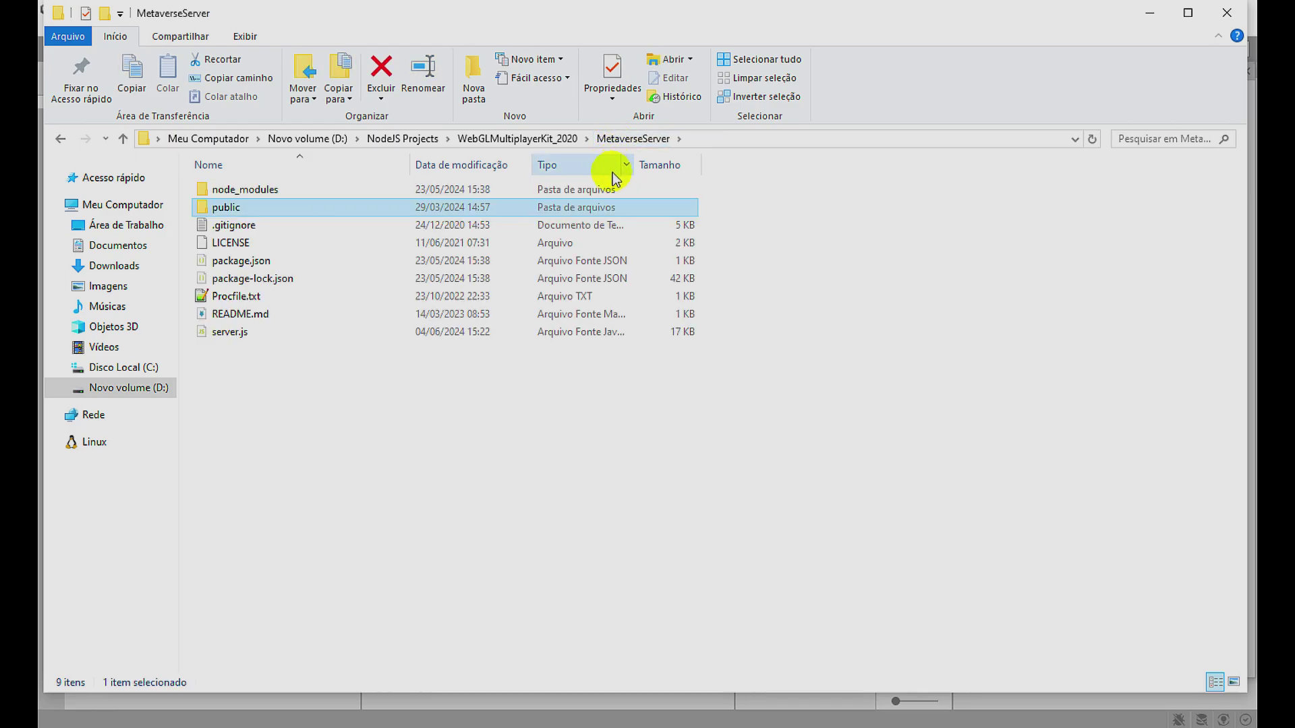
{"action": "left_click", "coordinate": [391, 368]}
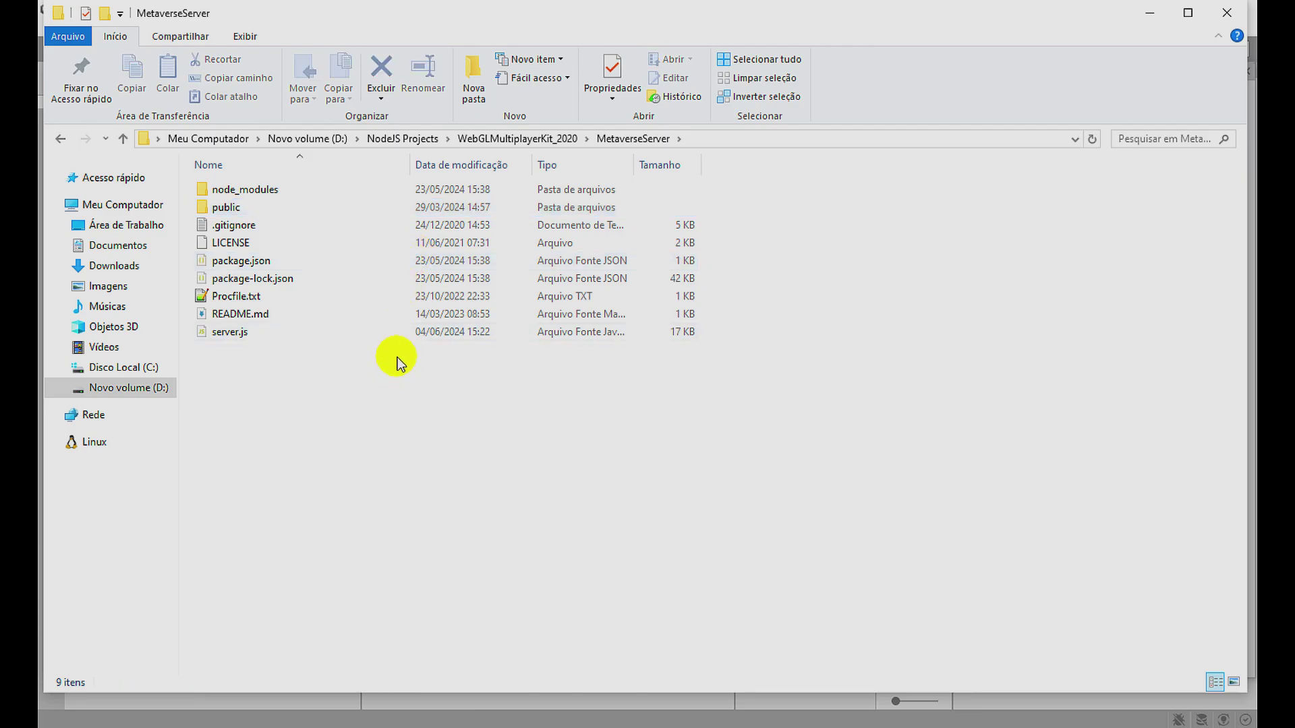
Step: Copy the full path of the MetaverseServer folder
{"action": "left_click", "coordinate": [701, 139]}
{"action": "key", "text": "ctrl+c"}
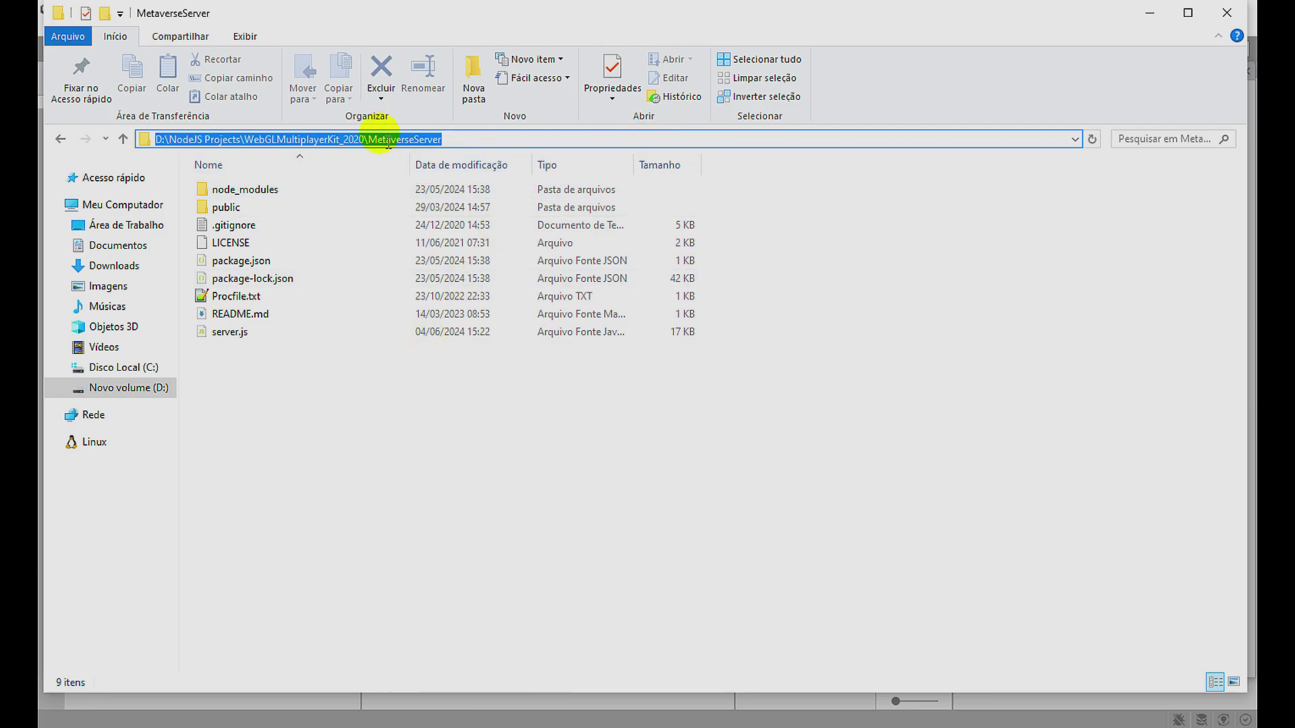
{"action": "right_click", "coordinate": [391, 143]}
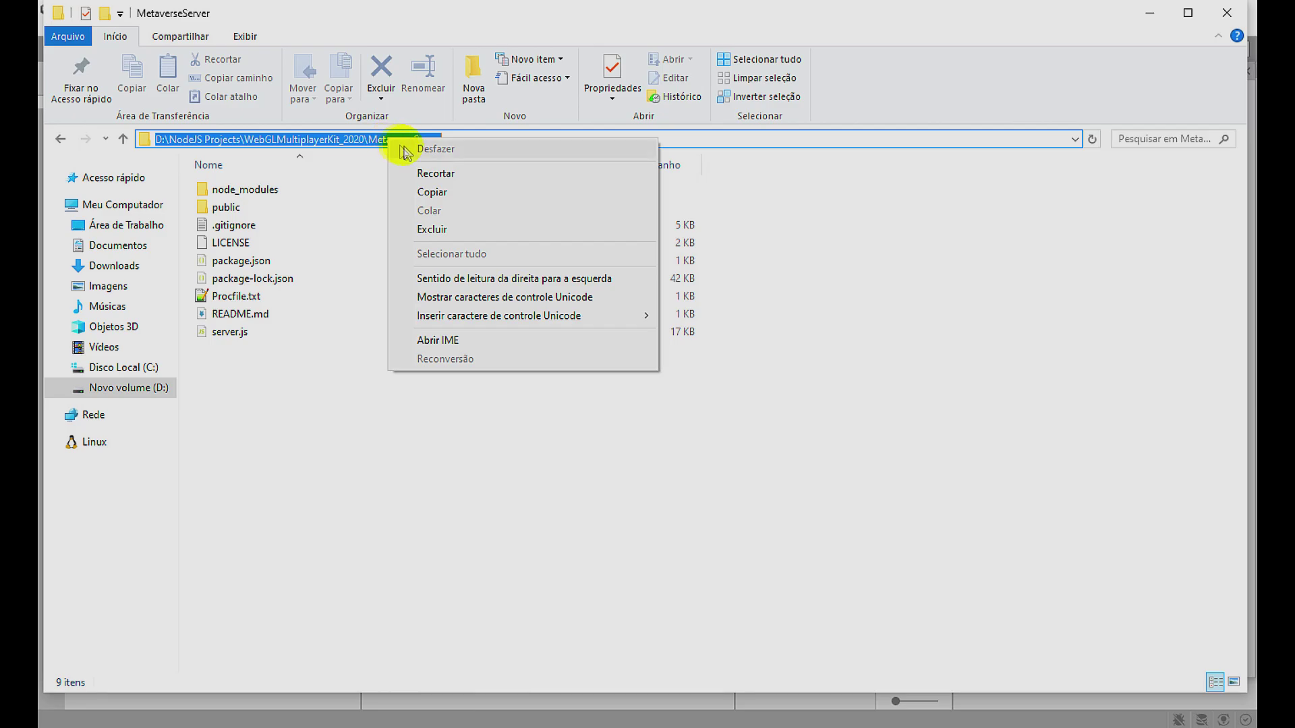
{"action": "left_click", "coordinate": [426, 192]}
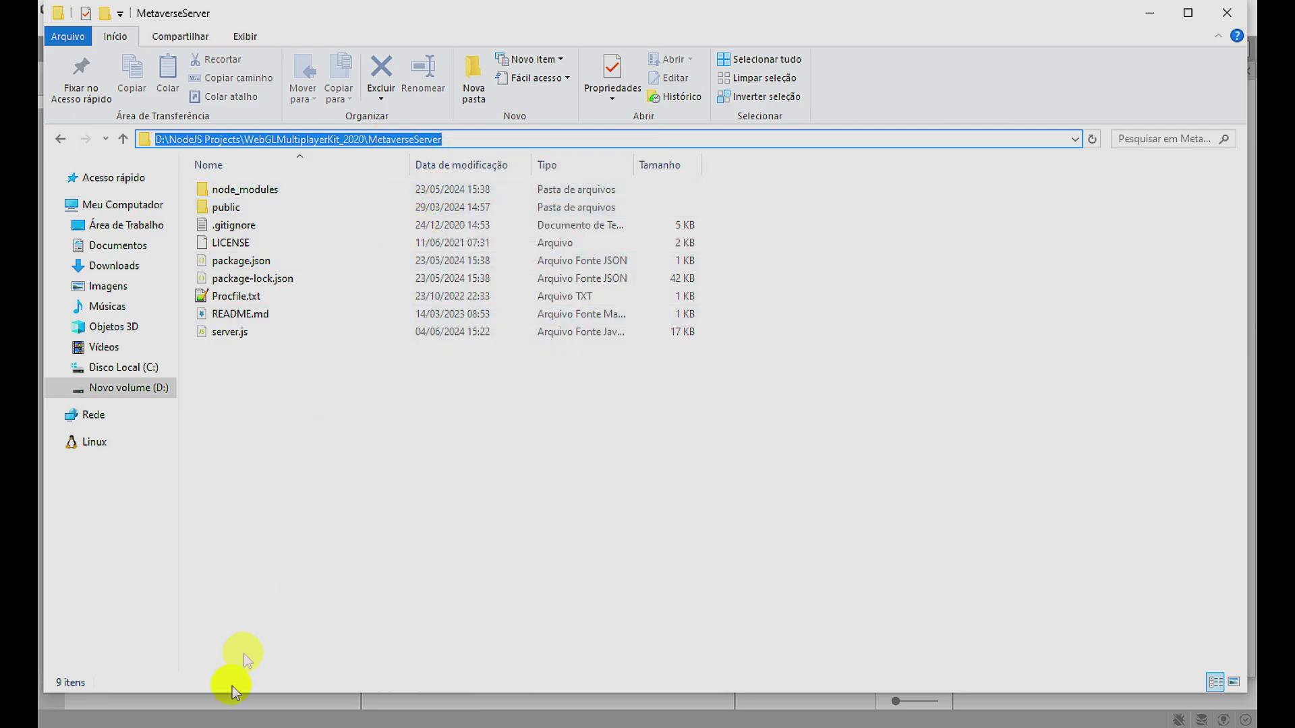
Step: Open Command Prompt and change the working directory to D:\NodeJS Projects\WebGLMultiplayerKit_2020\MetaverseServer
{"action": "left_click", "coordinate": [222, 727]}
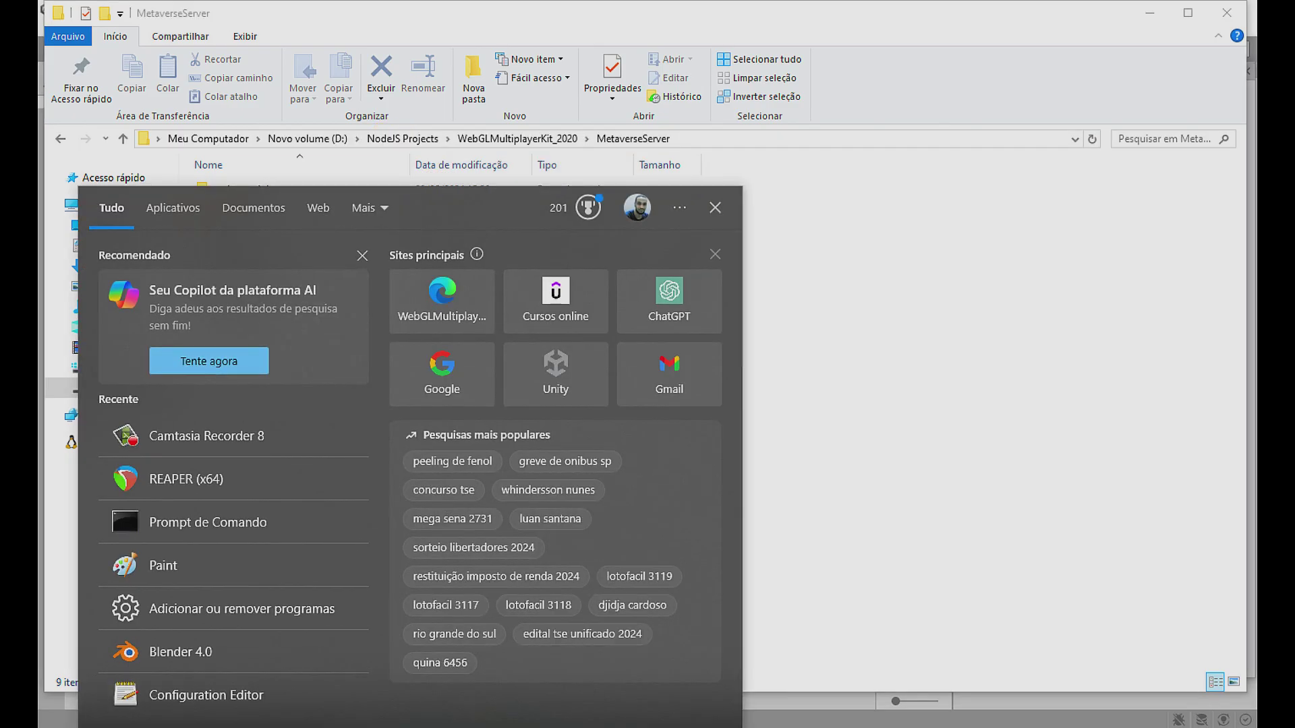
{"action": "type", "text": "cmd"}
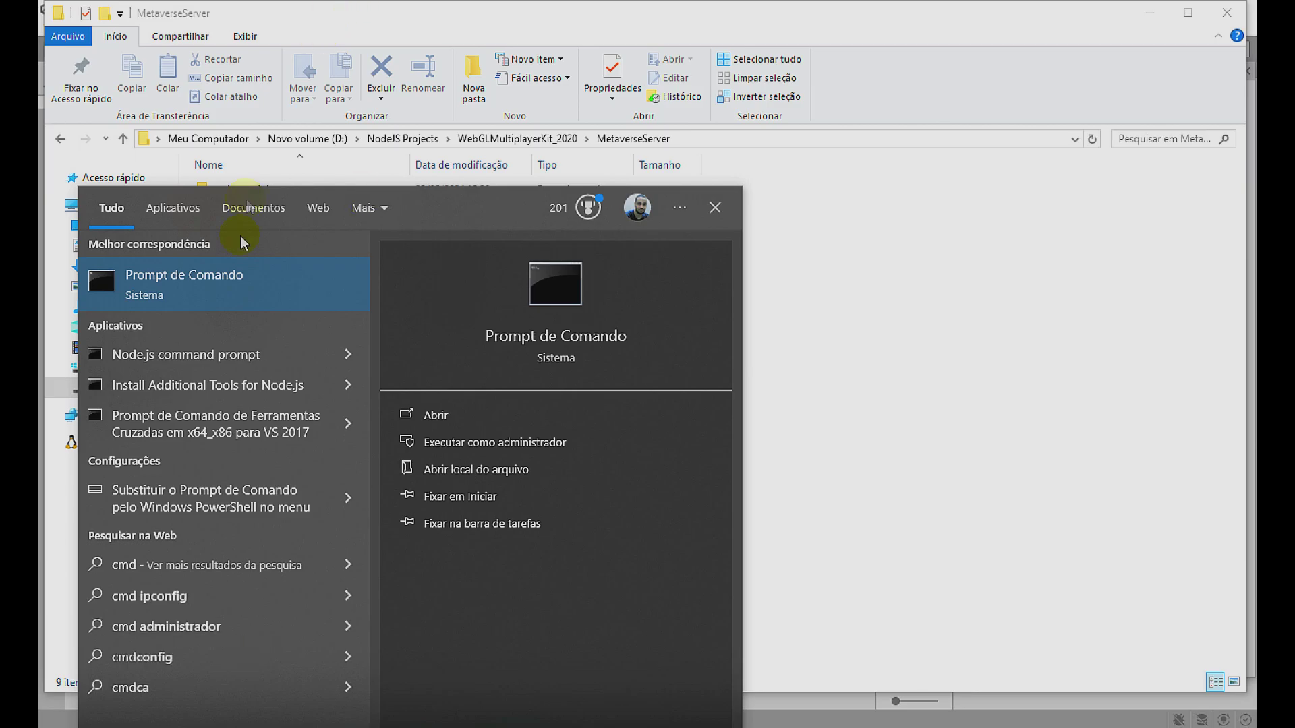
{"action": "left_click", "coordinate": [234, 299]}
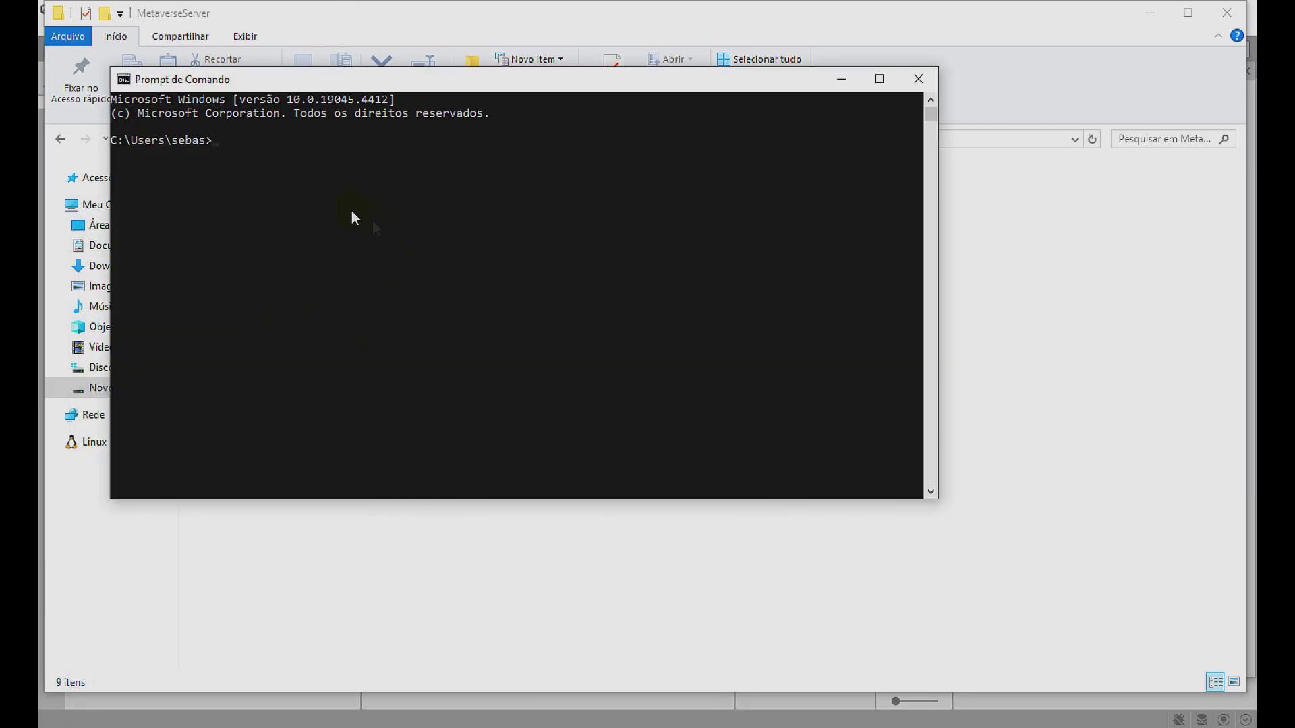
{"action": "type", "text": "cd"}
{"action": "left_click_drag", "start_coordinate": [444, 83], "coordinate": [431, 202]}
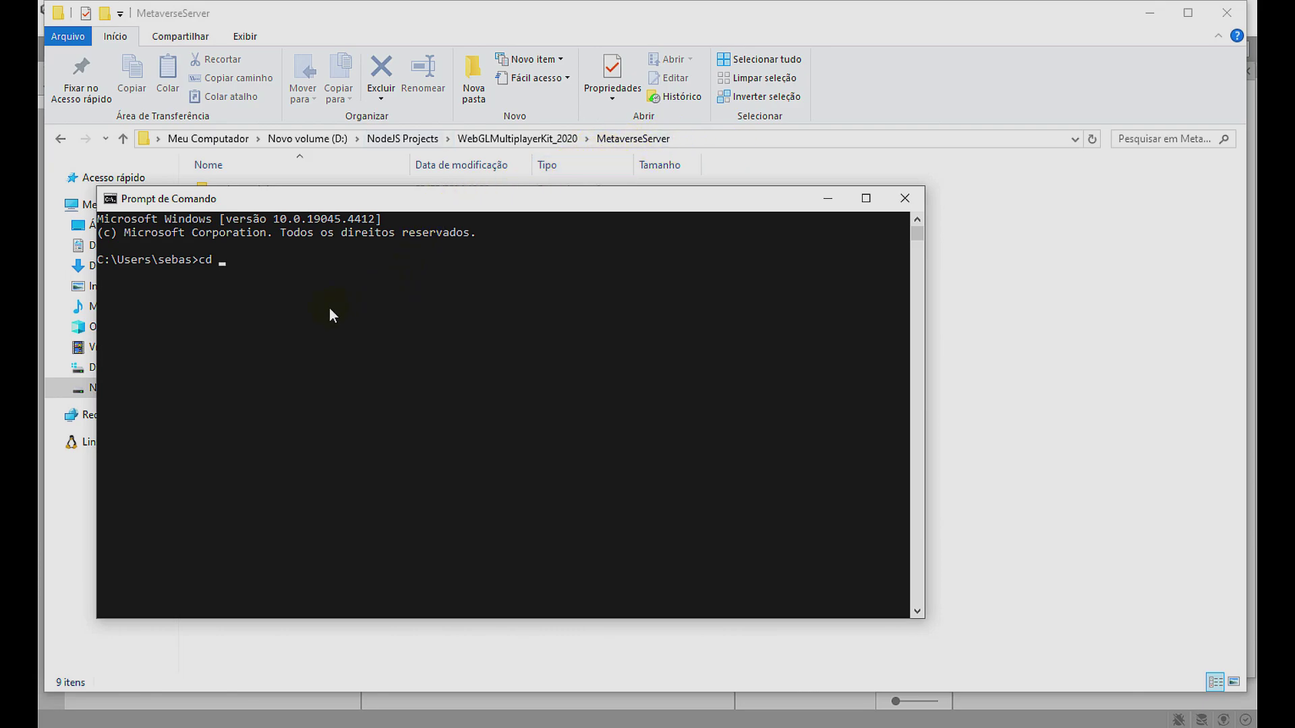
{"action": "type", "text": "/d"}
{"action": "key", "text": "ctrl+v"}
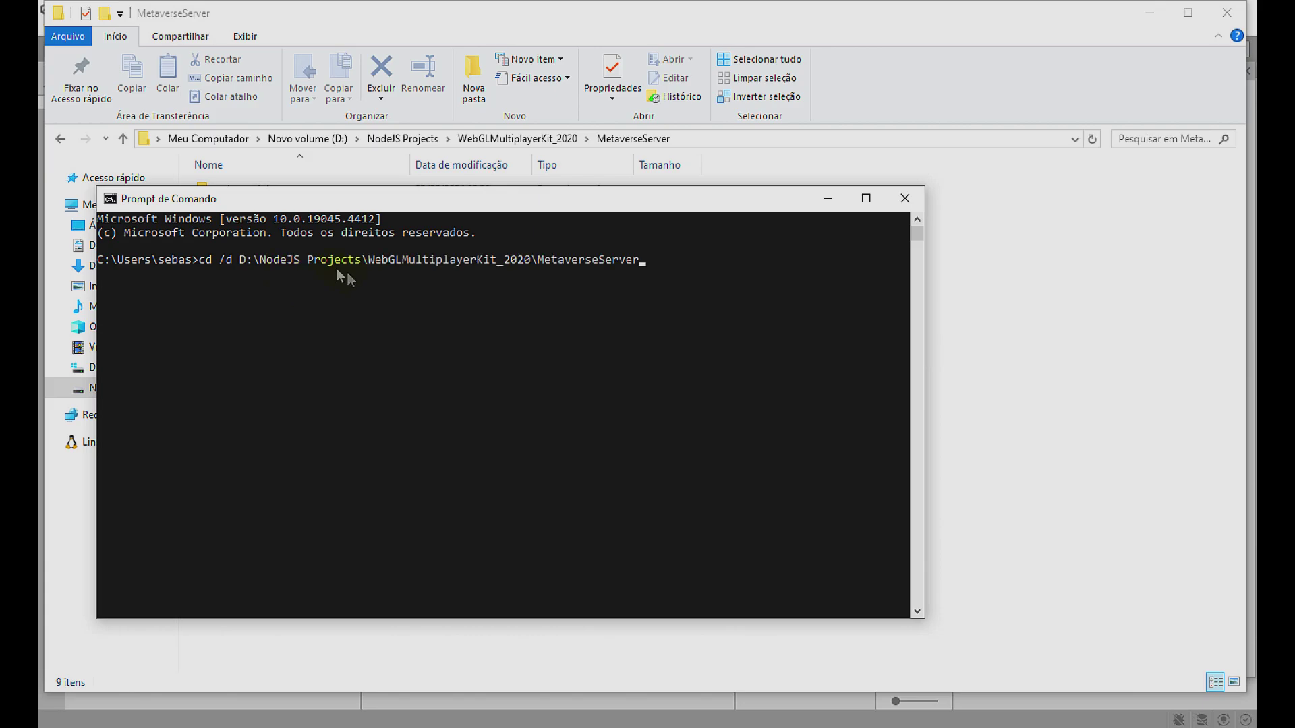
{"action": "key", "text": "Return"}
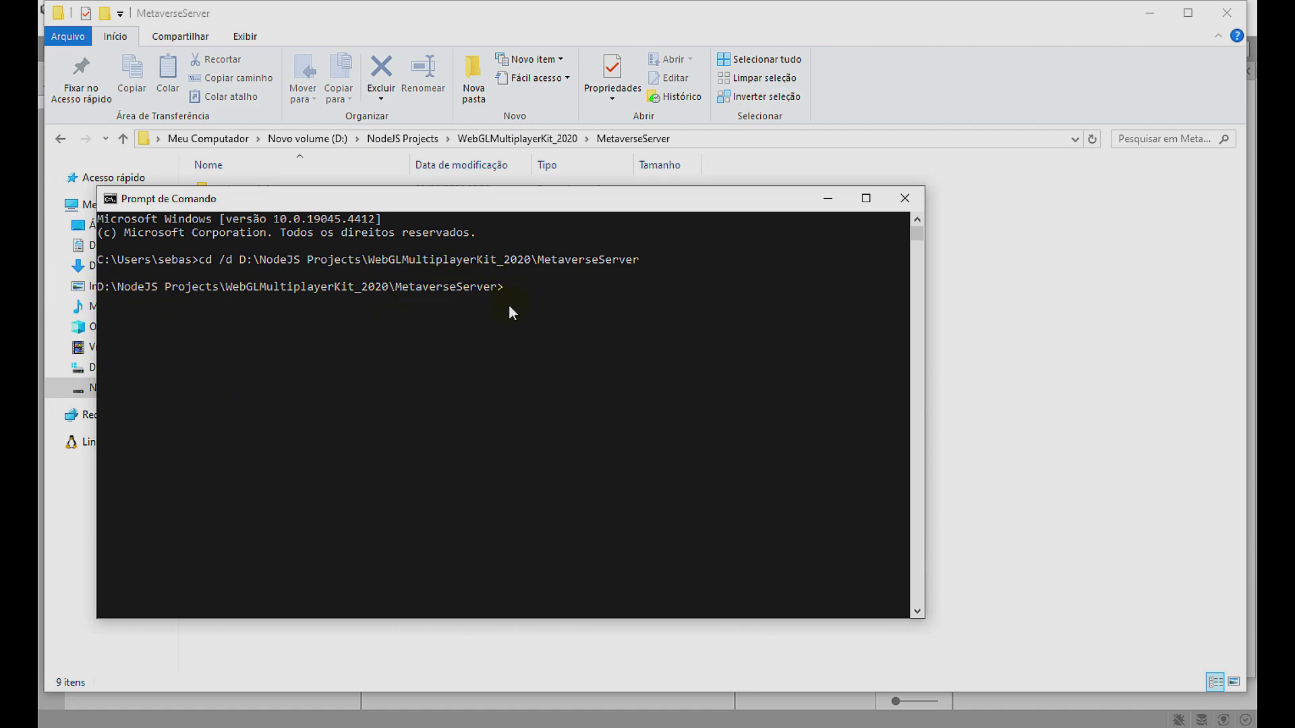
Step: Locate the node_modules folder in MetaverseServer and draft the npm install command in Command Prompt
{"action": "left_click", "coordinate": [1025, 330]}
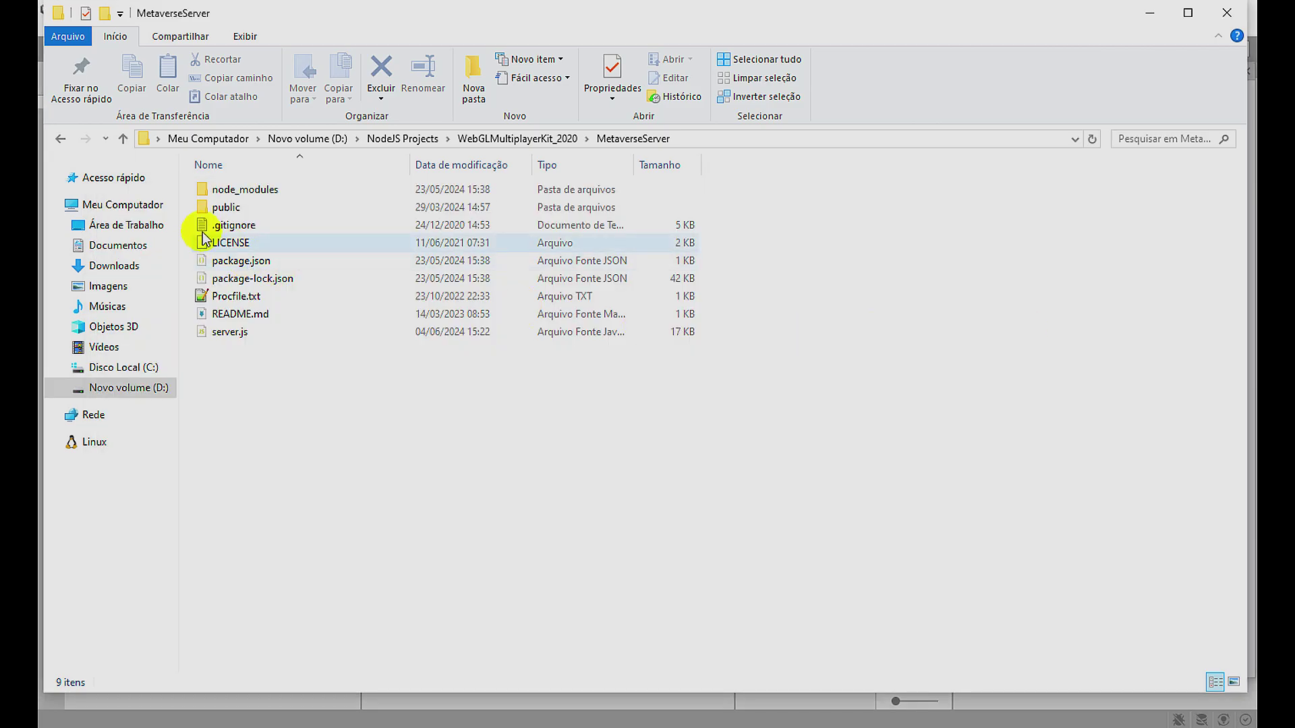
{"action": "left_click", "coordinate": [255, 191]}
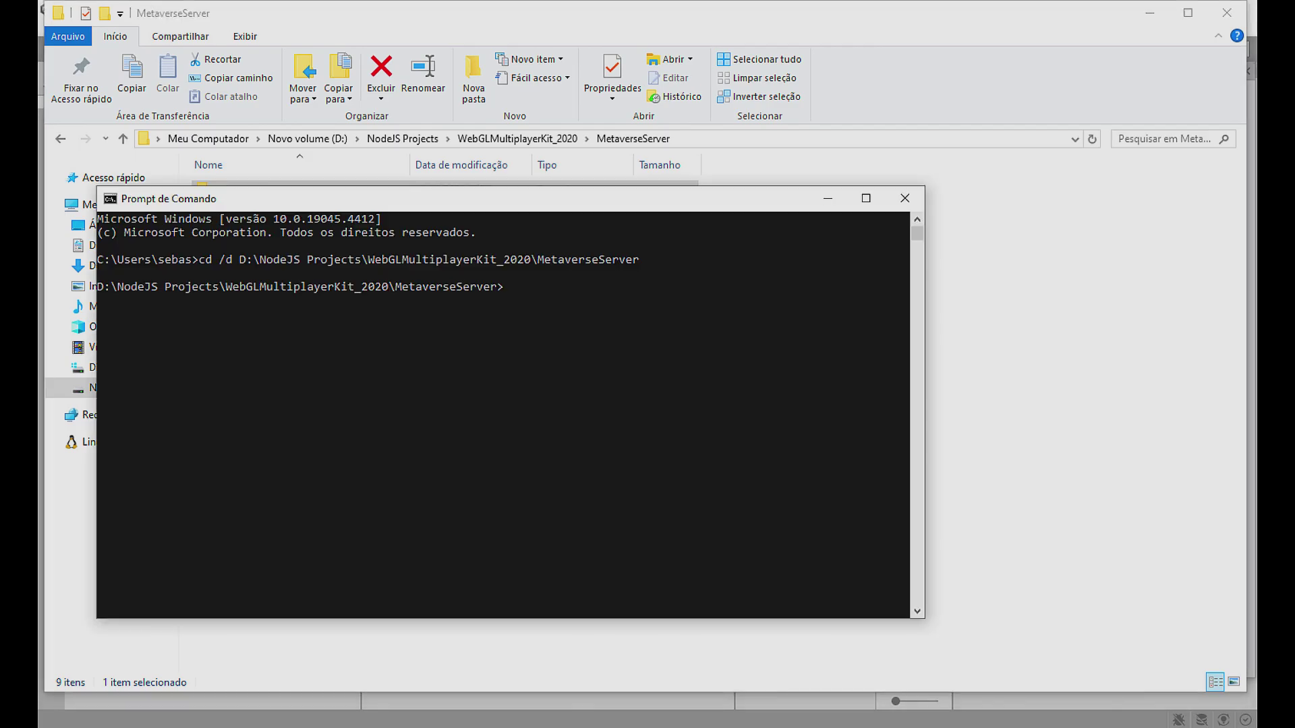
{"action": "type", "text": "npm install -g"}
{"action": "key", "text": "BackSpace"}
{"action": "key", "text": "BackSpace"}
{"action": "key", "text": "BackSpace"}
{"action": "key", "text": "BackSpace"}
{"action": "key", "text": "BackSpace"}
{"action": "key", "text": "BackSpace"}
{"action": "key", "text": "BackSpace"}
{"action": "key", "text": "BackSpace"}
{"action": "key", "text": "BackSpace"}
{"action": "key", "text": "BackSpace"}
{"action": "key", "text": "BackSpace"}
{"action": "key", "text": "BackSpace"}
{"action": "key", "text": "BackSpace"}
{"action": "key", "text": "BackSpace"}
Step: Run the Metaverse server with node server and point out the server.js file in File Explorer
{"action": "type", "text": "node server"}
{"action": "key", "text": "Left"}
{"action": "left_click", "coordinate": [905, 197]}
{"action": "left_click", "coordinate": [1046, 422]}
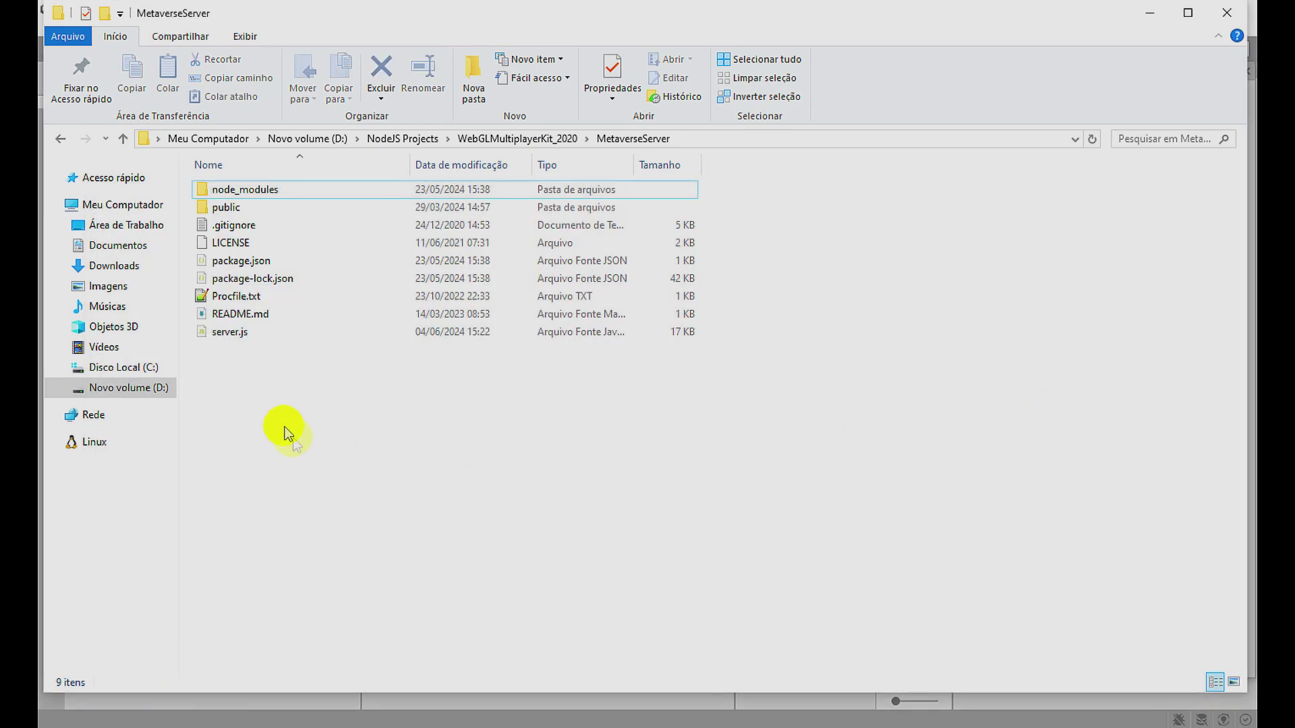
{"action": "left_click", "coordinate": [285, 330]}
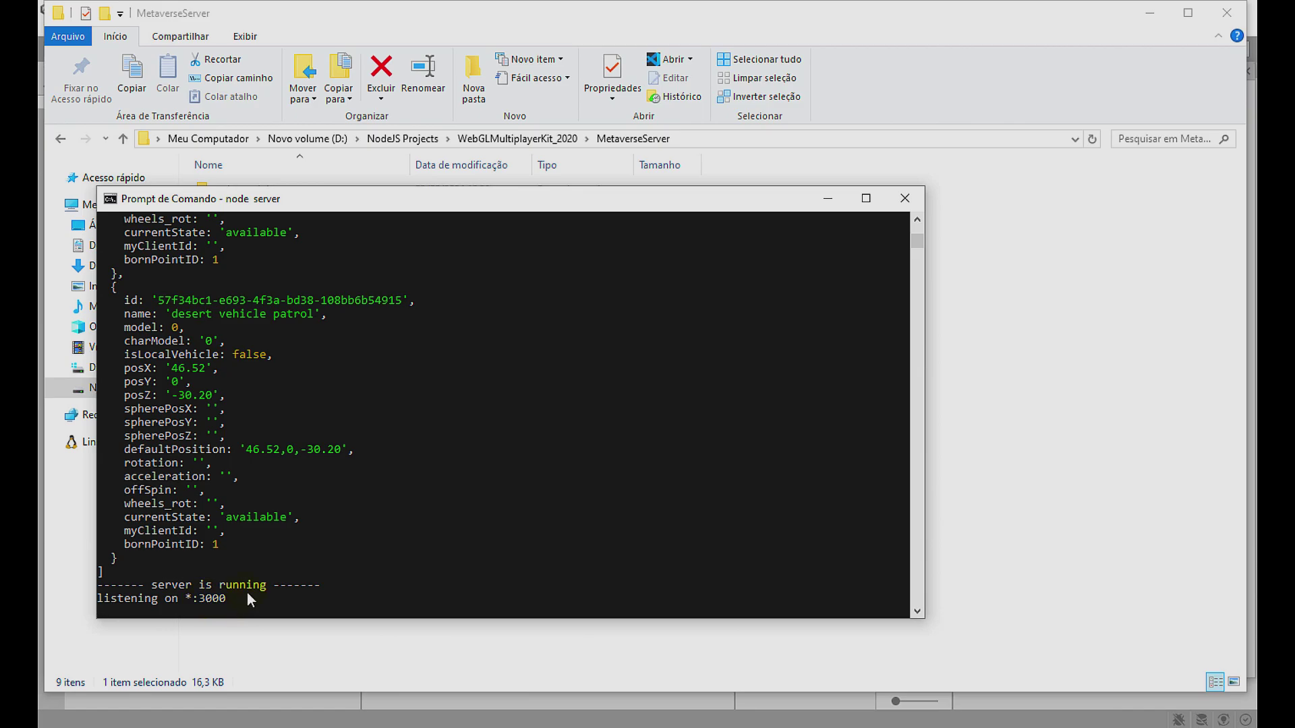
Step: Switch to the Edge browser and close the open YouTube, Asset Store, Maps and repository pages, leaving a blank tab
{"action": "left_click", "coordinate": [398, 726]}
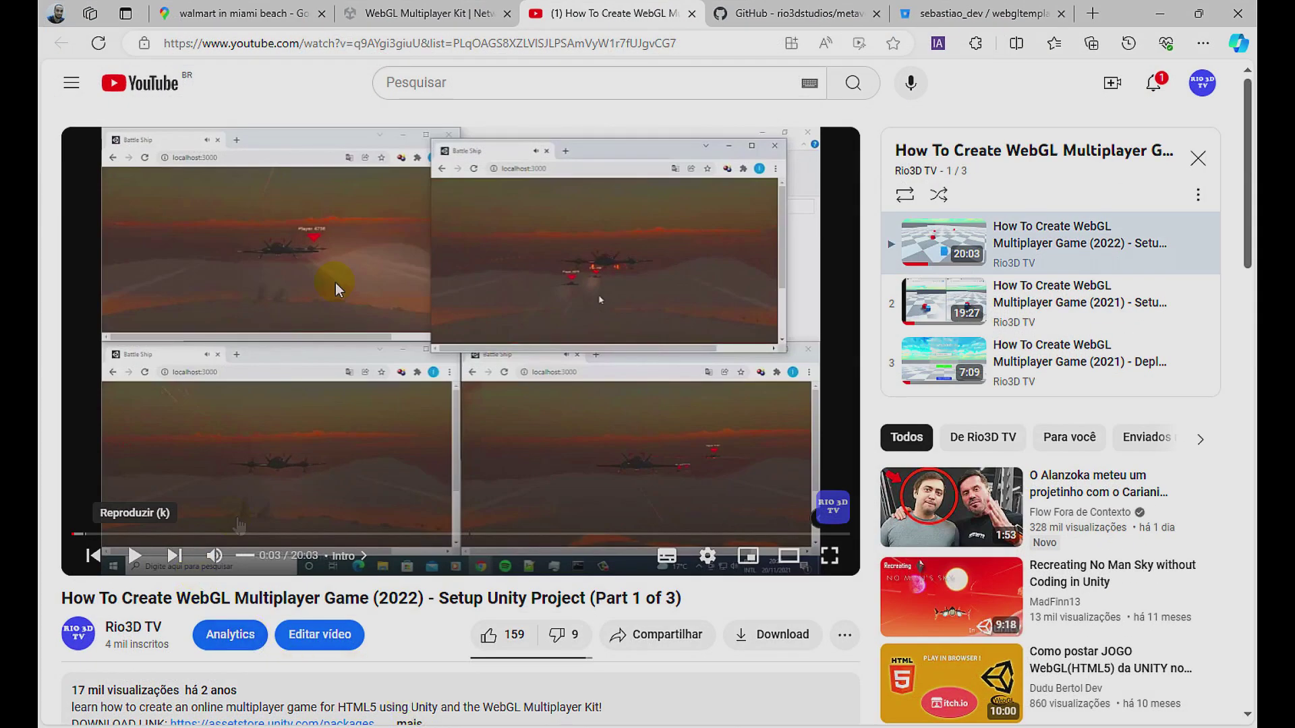
{"action": "left_click", "coordinate": [692, 14]}
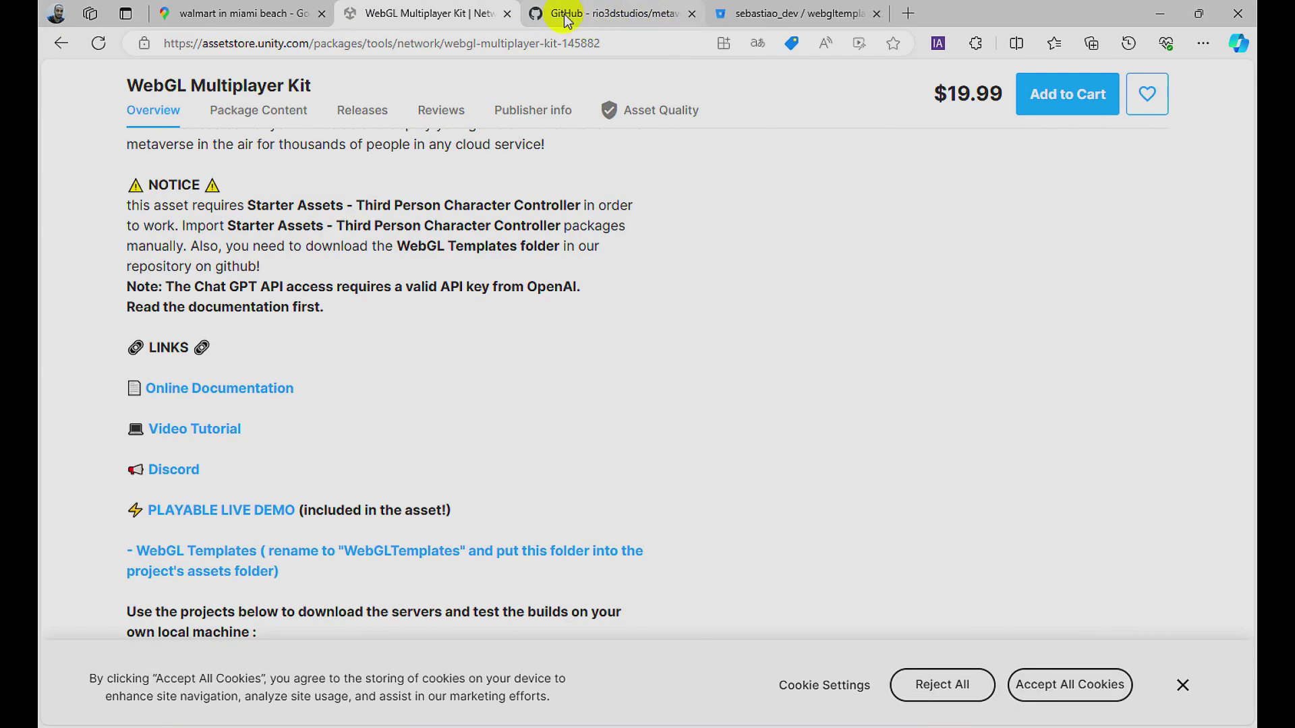
{"action": "left_click", "coordinate": [508, 14]}
{"action": "left_click", "coordinate": [322, 15]}
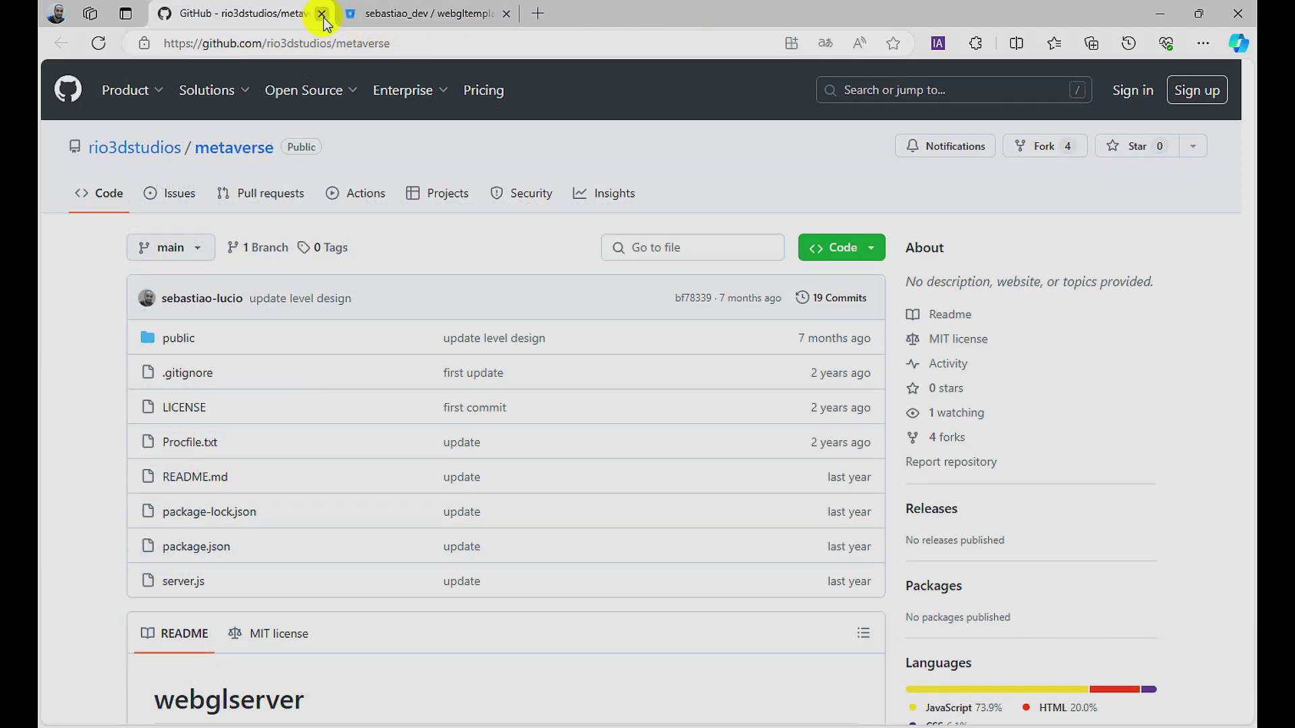
{"action": "left_click", "coordinate": [327, 15]}
{"action": "left_click", "coordinate": [355, 14]}
{"action": "left_click", "coordinate": [337, 13]}
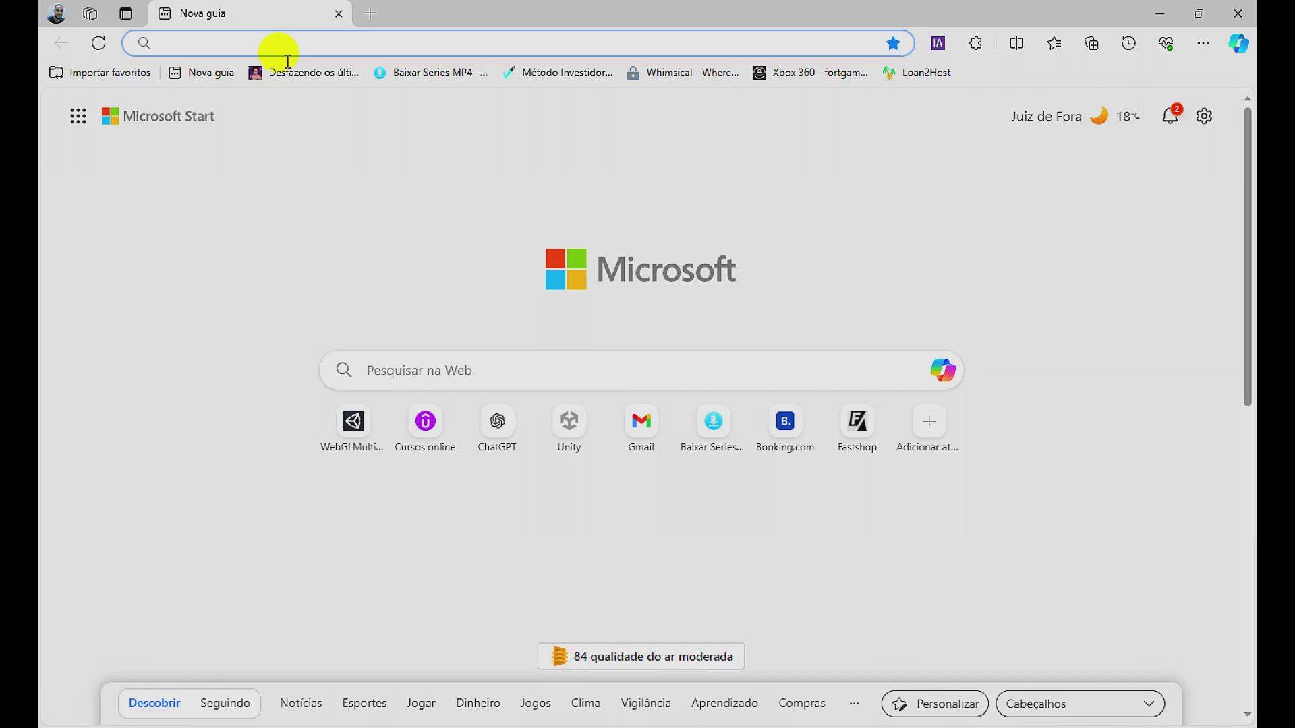
Step: Load the game at localhost:3000 and dismiss the page translation offer
{"action": "type", "text": "localhost:3000"}
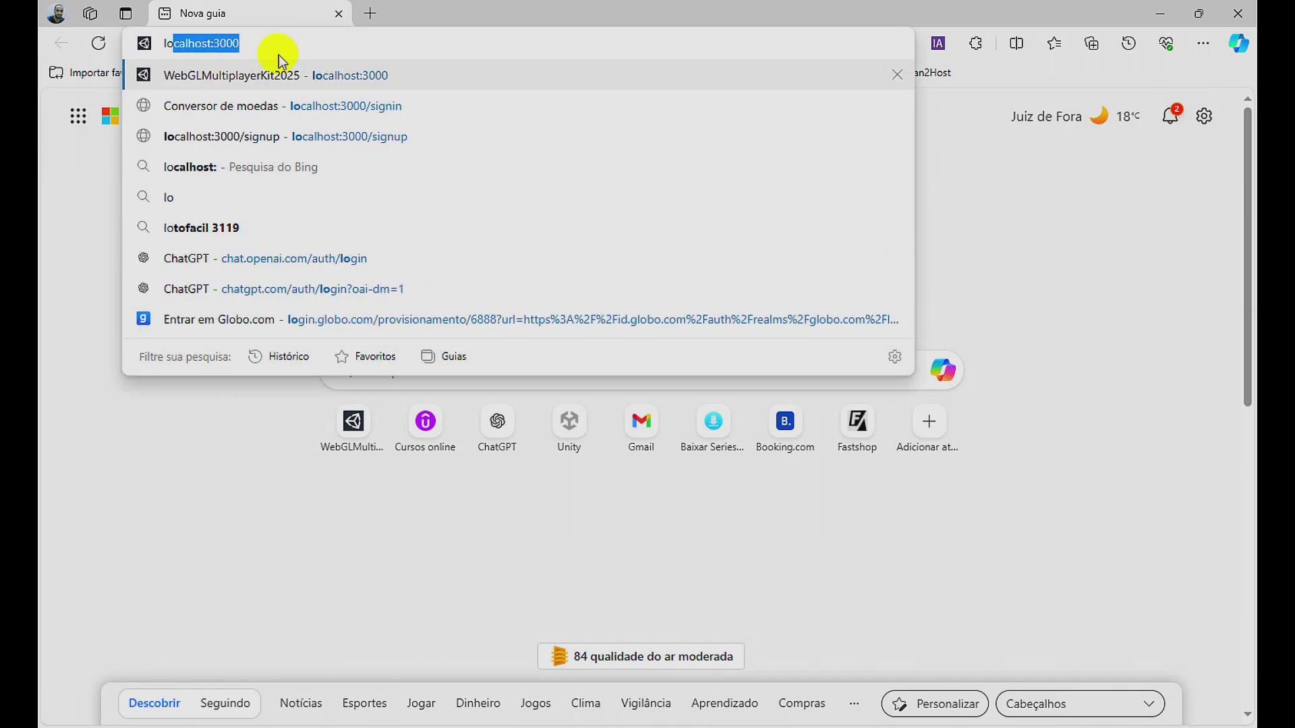
{"action": "key", "text": "Return"}
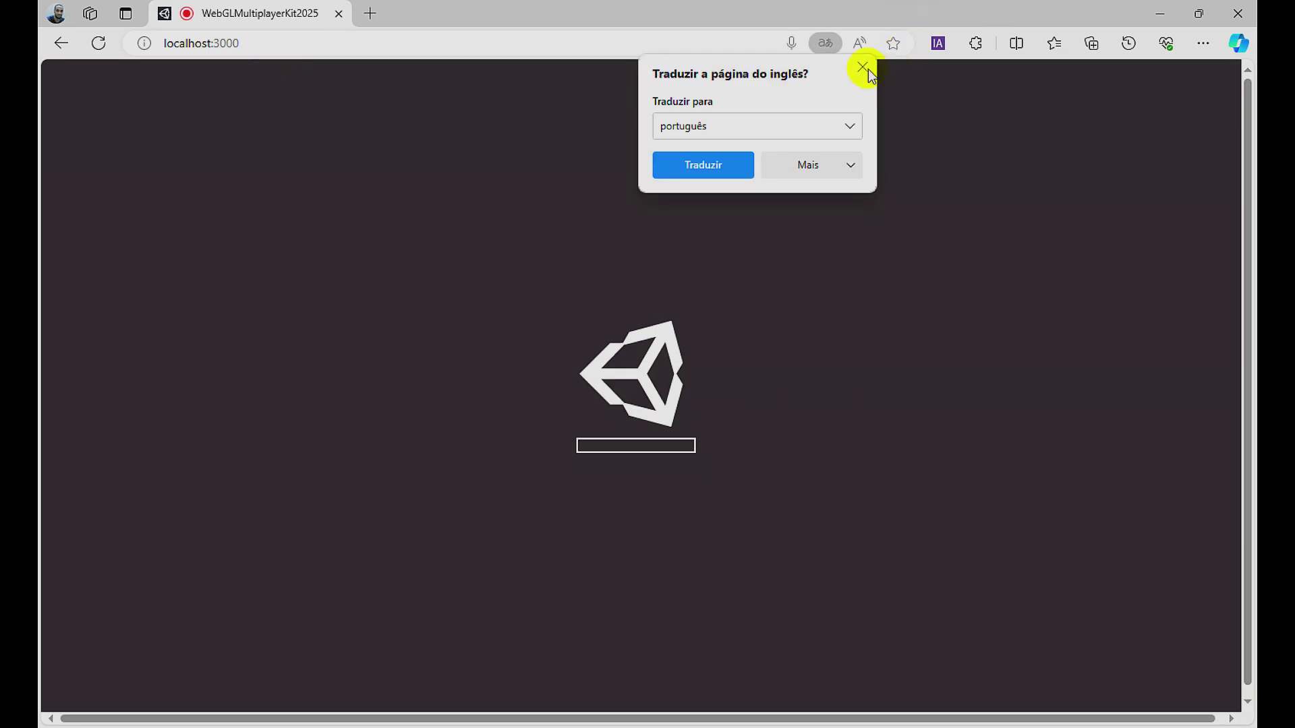
{"action": "left_click", "coordinate": [864, 68]}
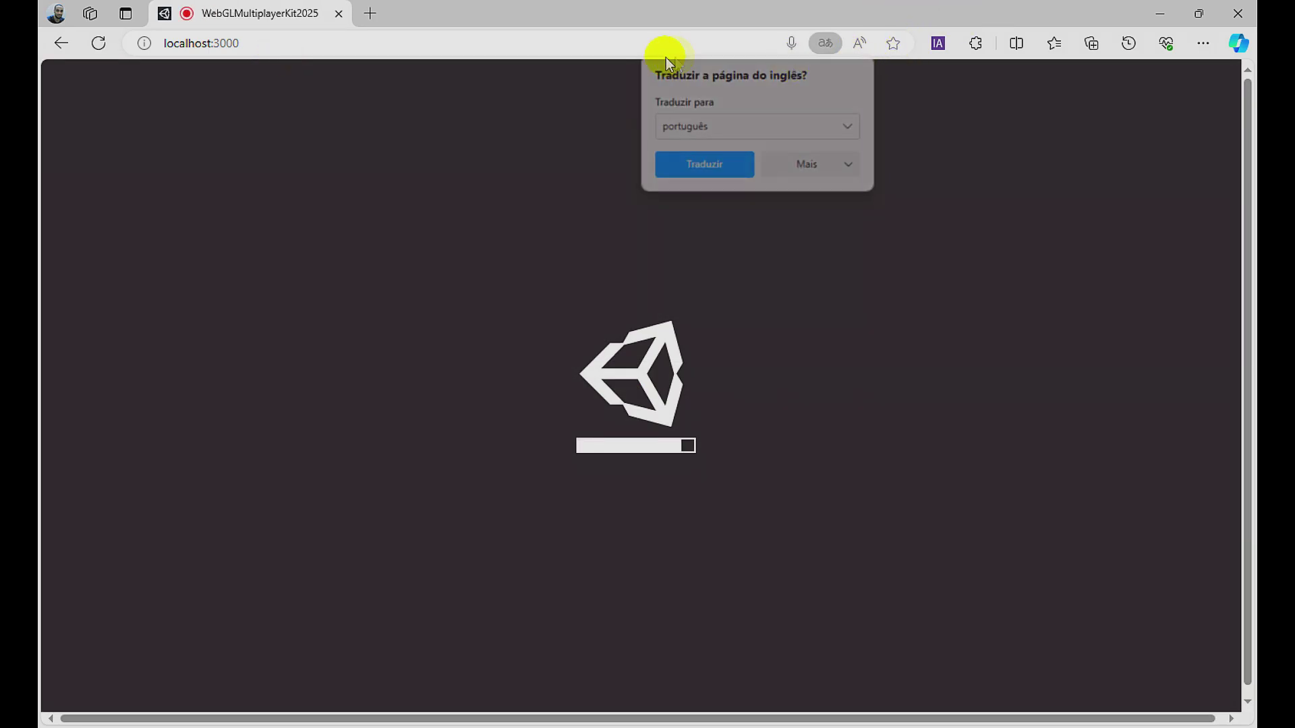
Step: Load a second instance of localhost:3000 and detach it into its own maximized window
{"action": "left_click", "coordinate": [371, 14]}
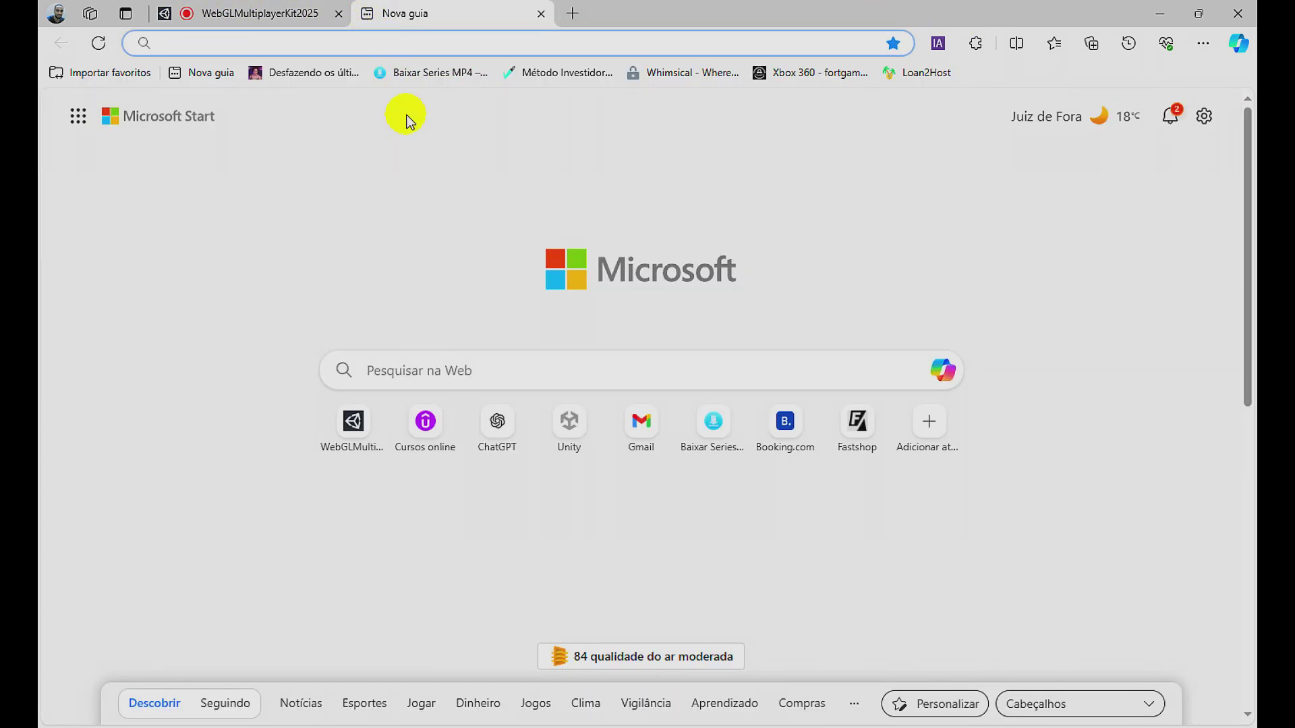
{"action": "type", "text": "localhost:3000"}
{"action": "key", "text": "Return"}
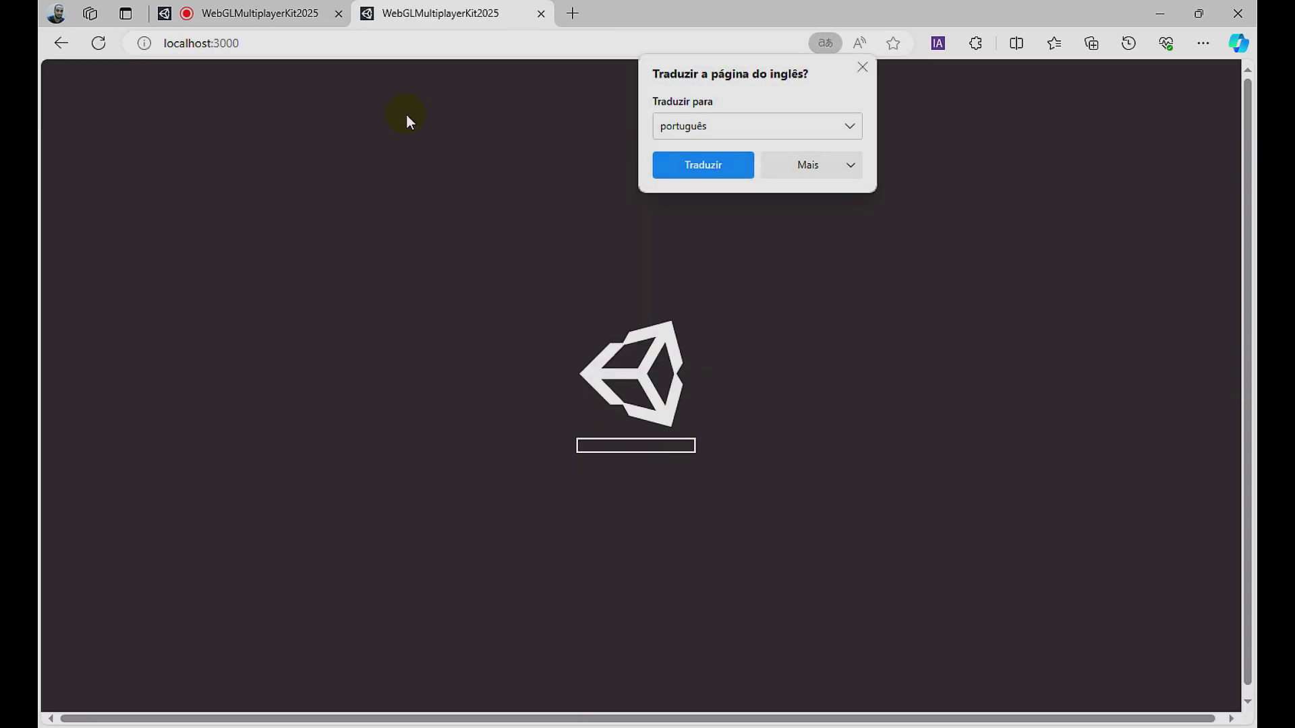
{"action": "left_click_drag", "start_coordinate": [439, 20], "coordinate": [1252, 33]}
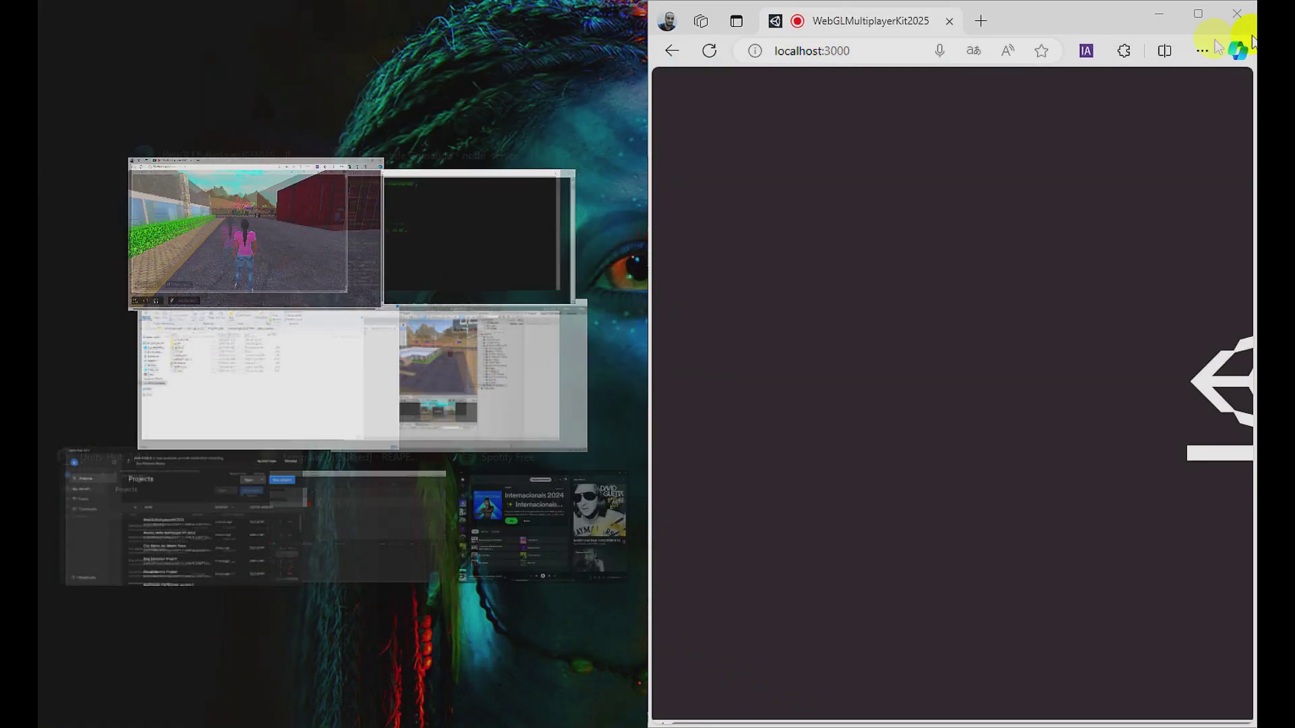
{"action": "left_click", "coordinate": [1195, 17]}
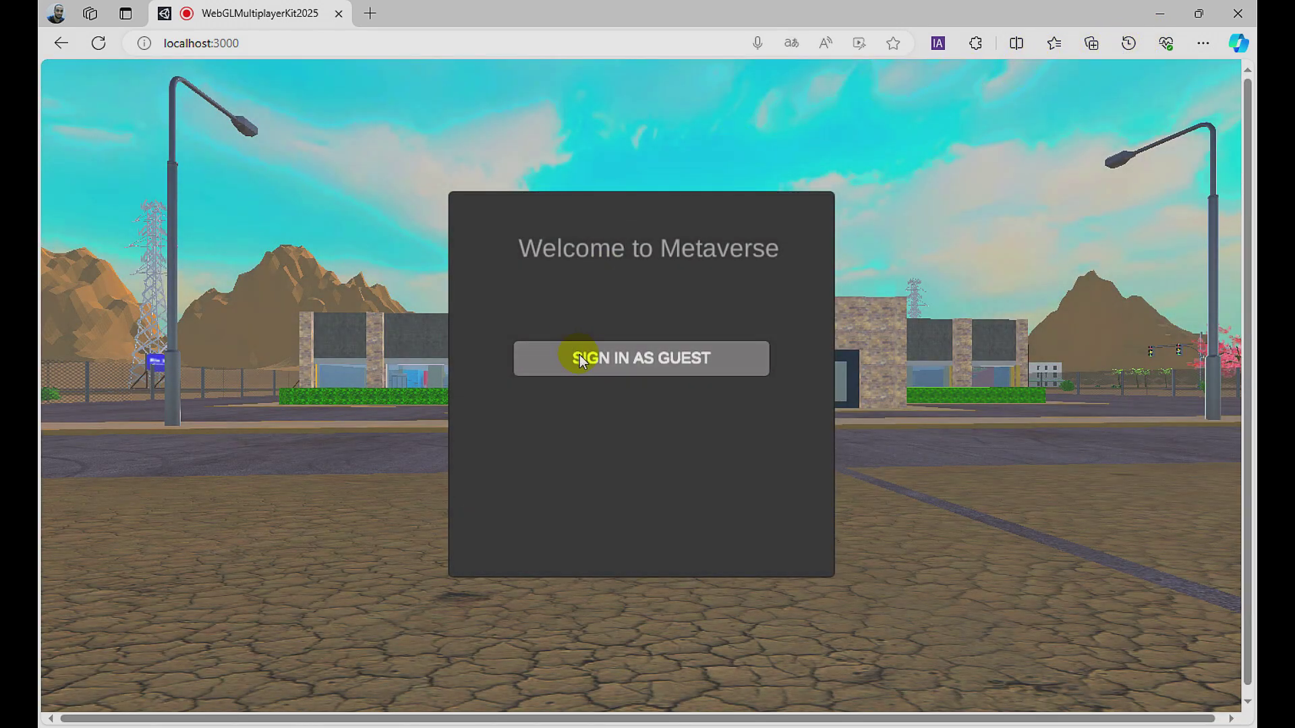
Step: Select the male avatar in the second game instance and join the city
{"action": "left_click", "coordinate": [582, 361]}
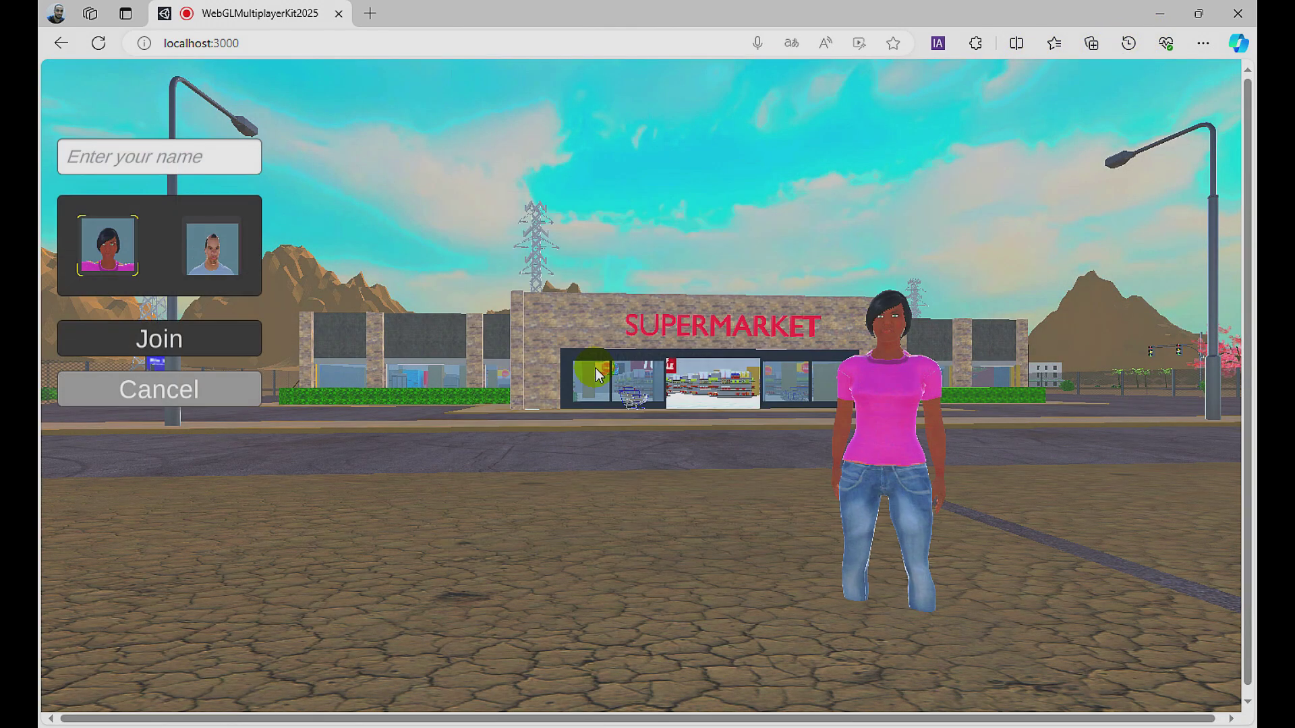
{"action": "left_click", "coordinate": [216, 267]}
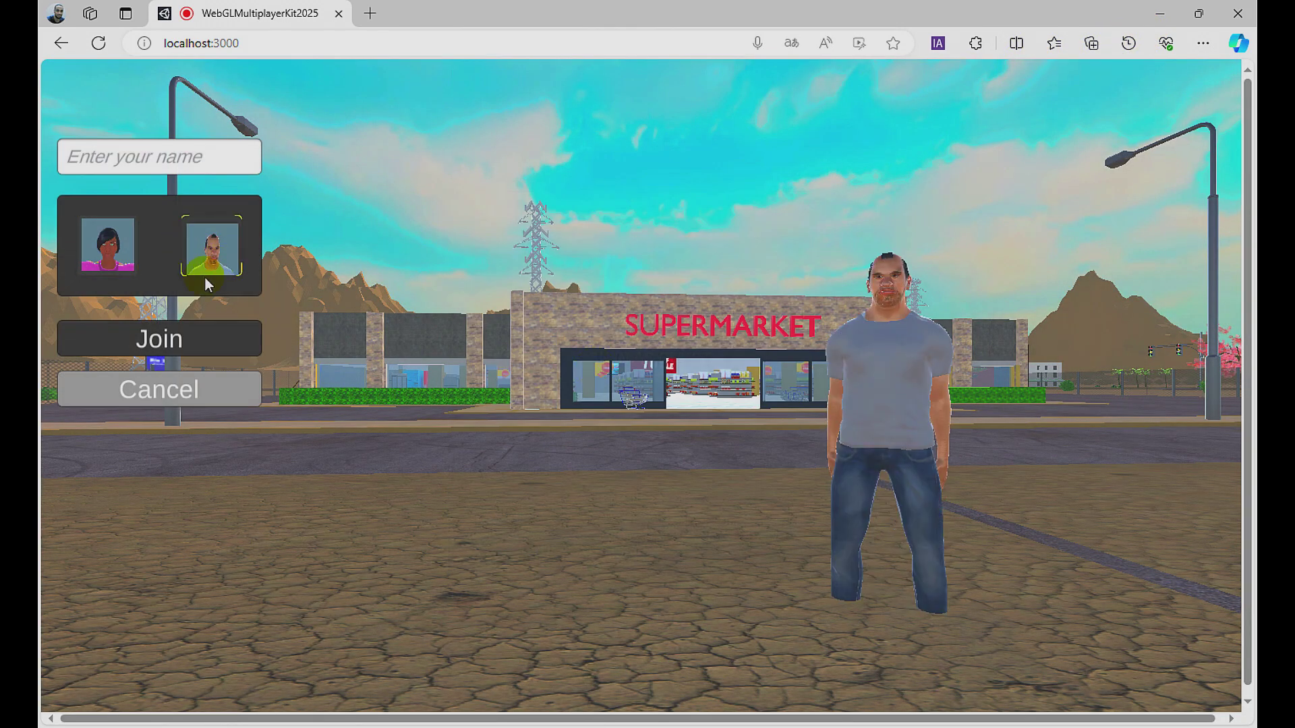
{"action": "left_click", "coordinate": [184, 334]}
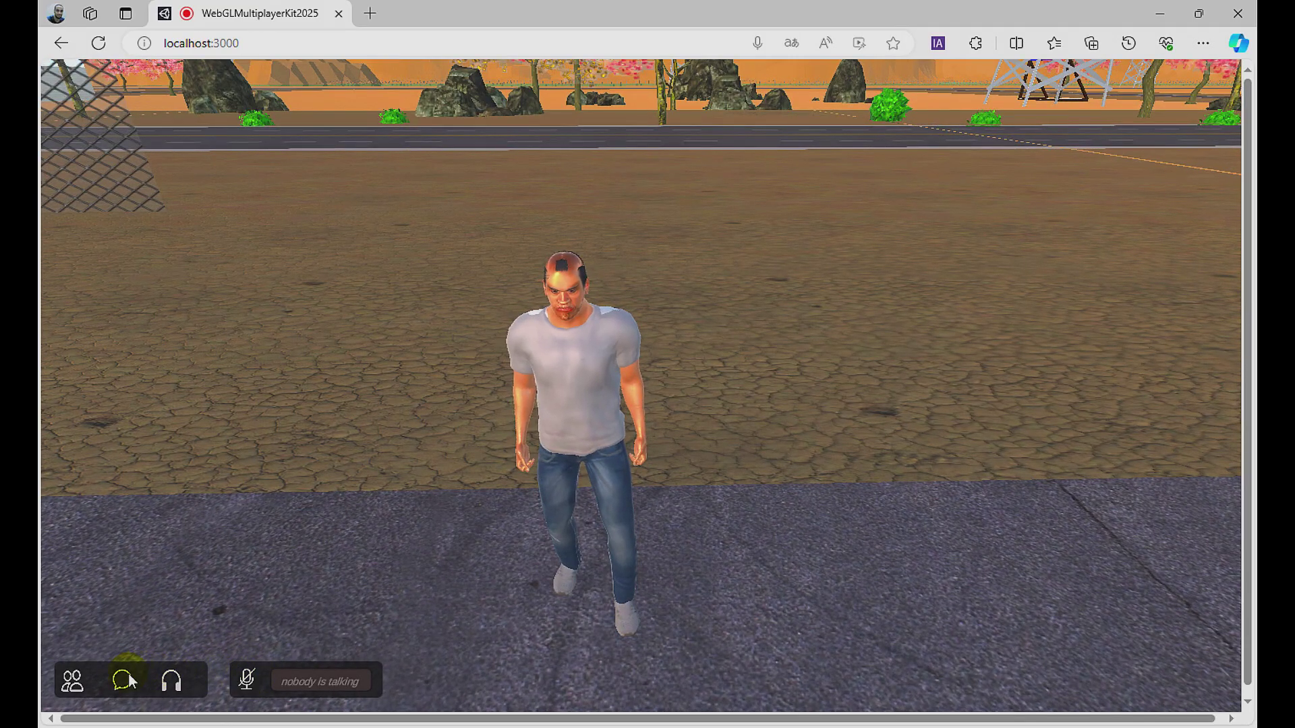
Step: Arrange the two game windows side by side and stretch both to full screen height
{"action": "left_click_drag", "start_coordinate": [269, 488], "coordinate": [858, 337]}
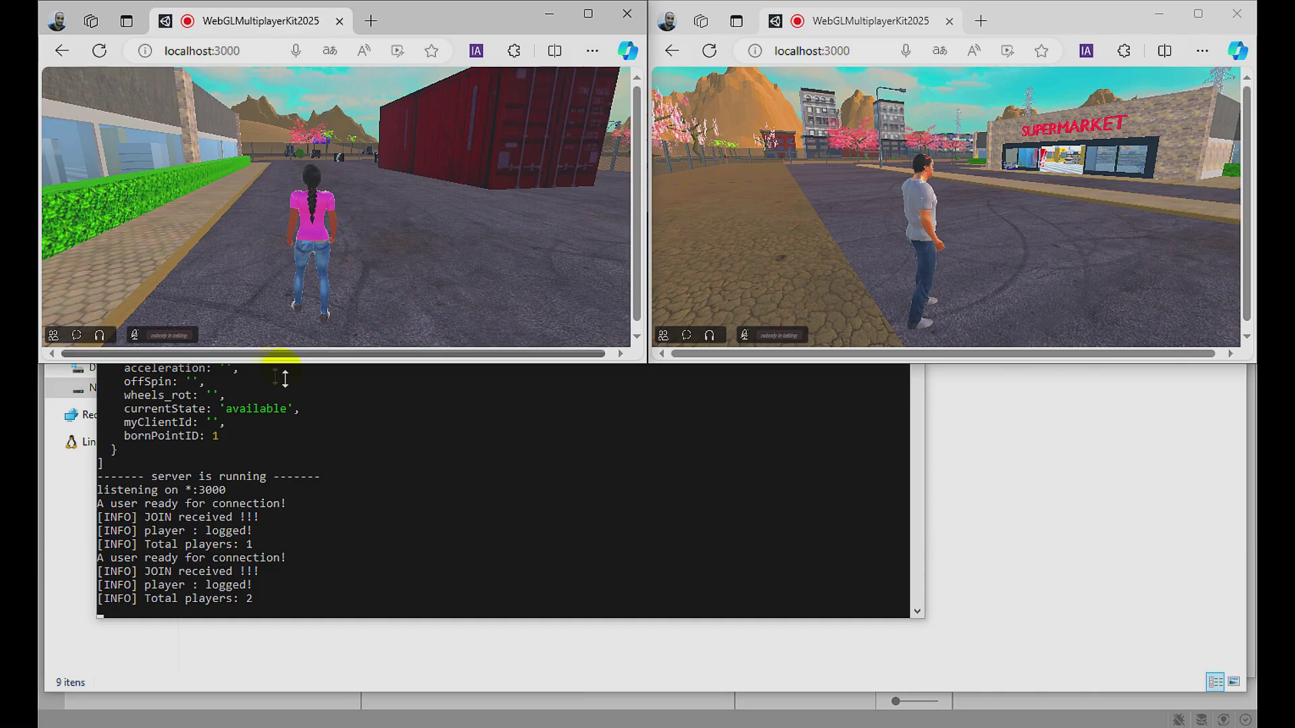
{"action": "left_click_drag", "start_coordinate": [290, 368], "coordinate": [390, 698]}
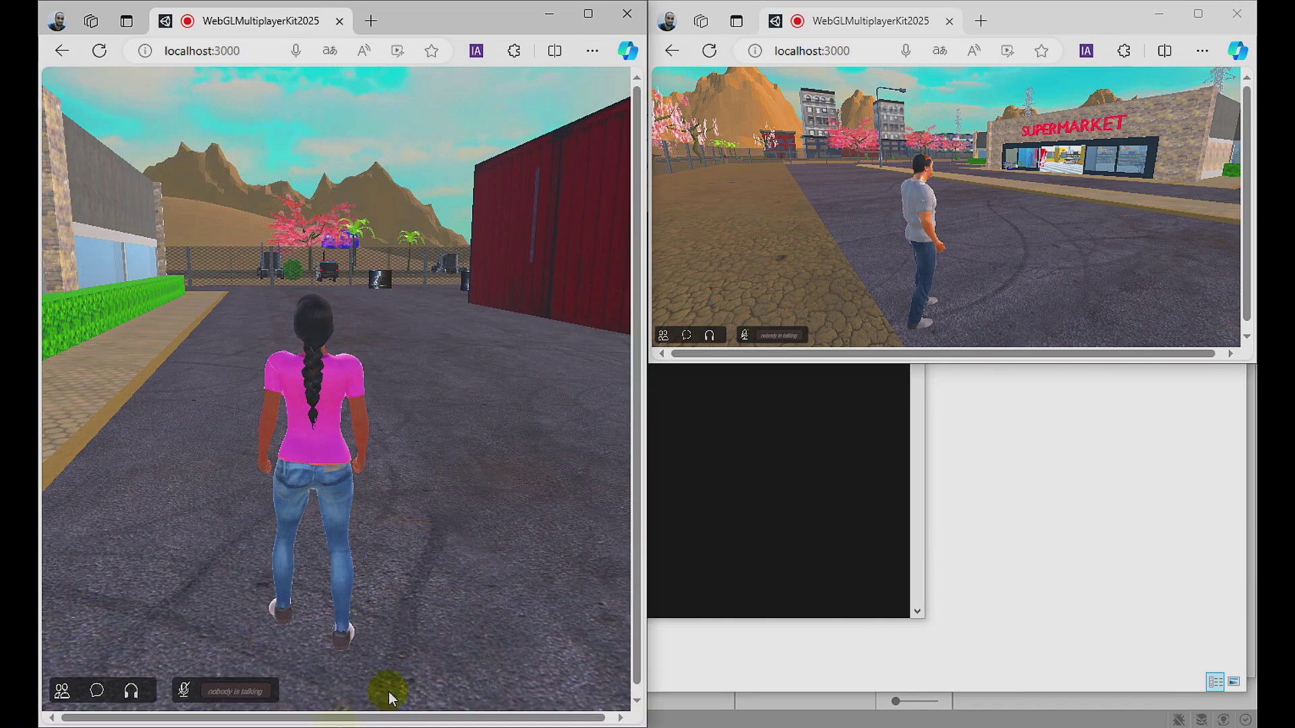
{"action": "left_click_drag", "start_coordinate": [852, 377], "coordinate": [909, 721]}
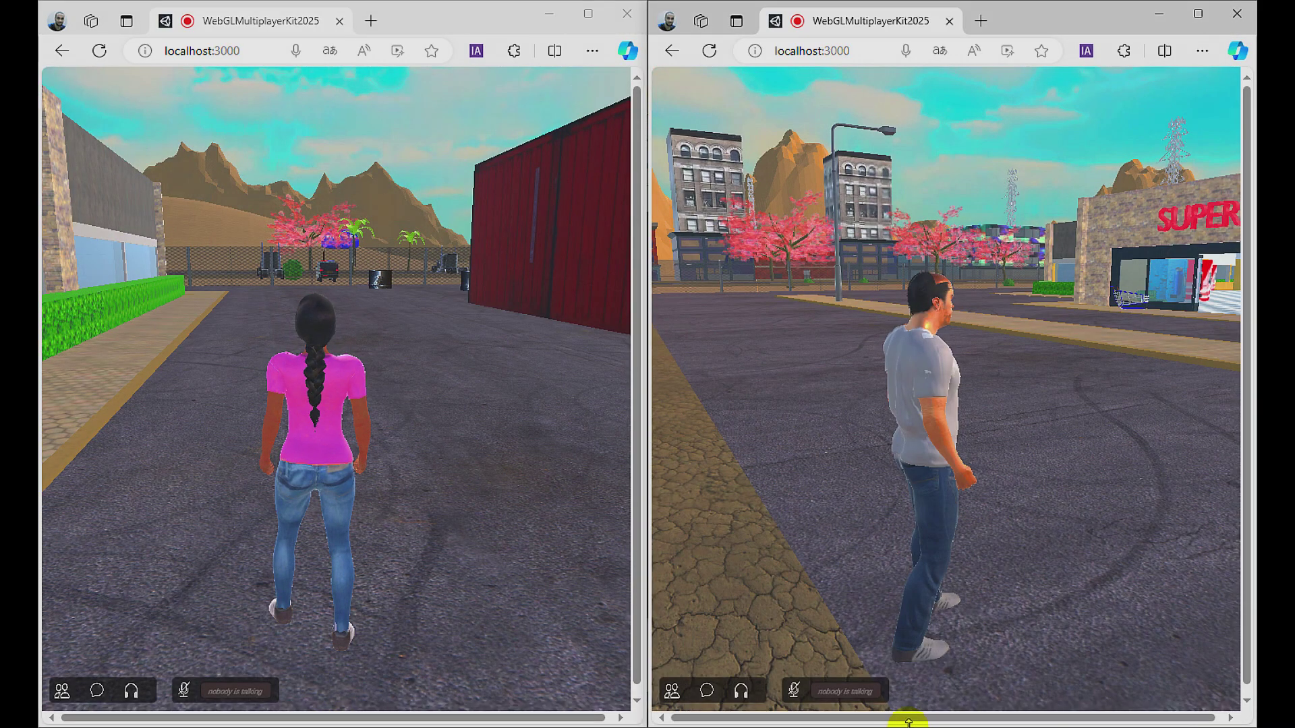
Step: Run the female avatar across the parking lot and around the hedged building toward the chain-link fence
{"action": "left_click_drag", "start_coordinate": [871, 425], "coordinate": [285, 354]}
{"action": "key", "text": "w"}
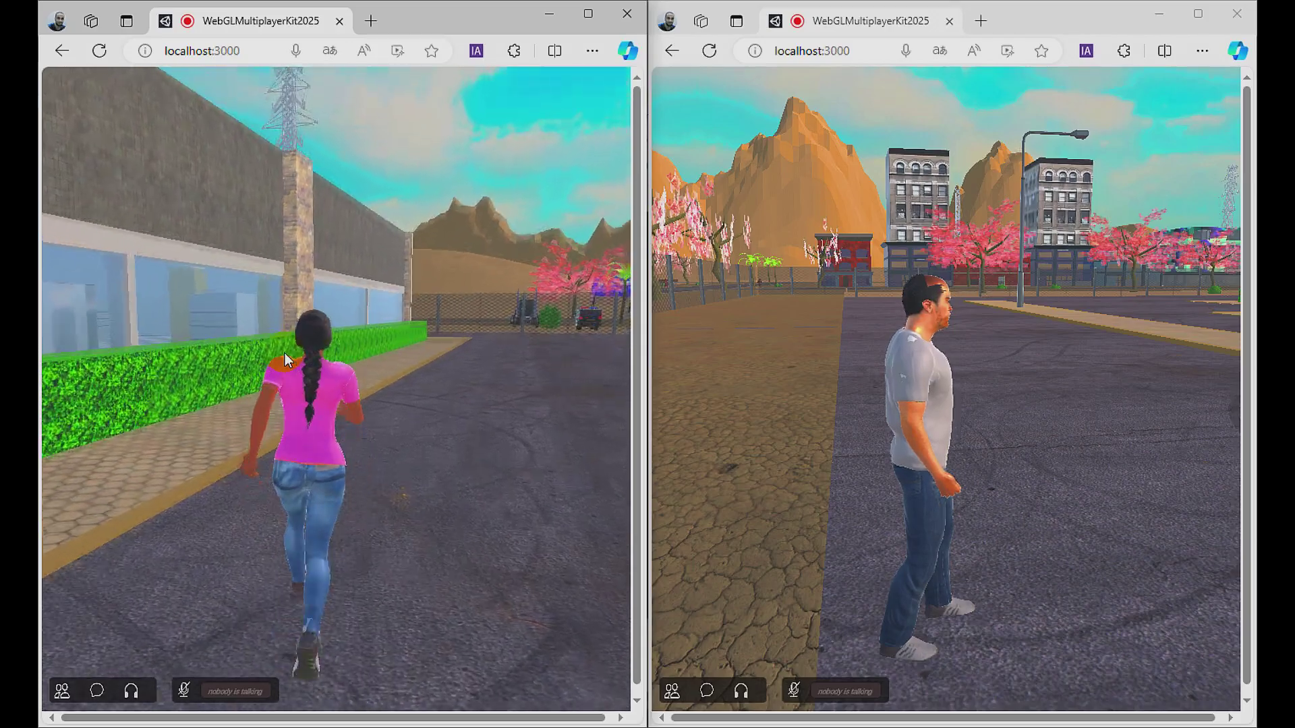
{"action": "key", "text": "w"}
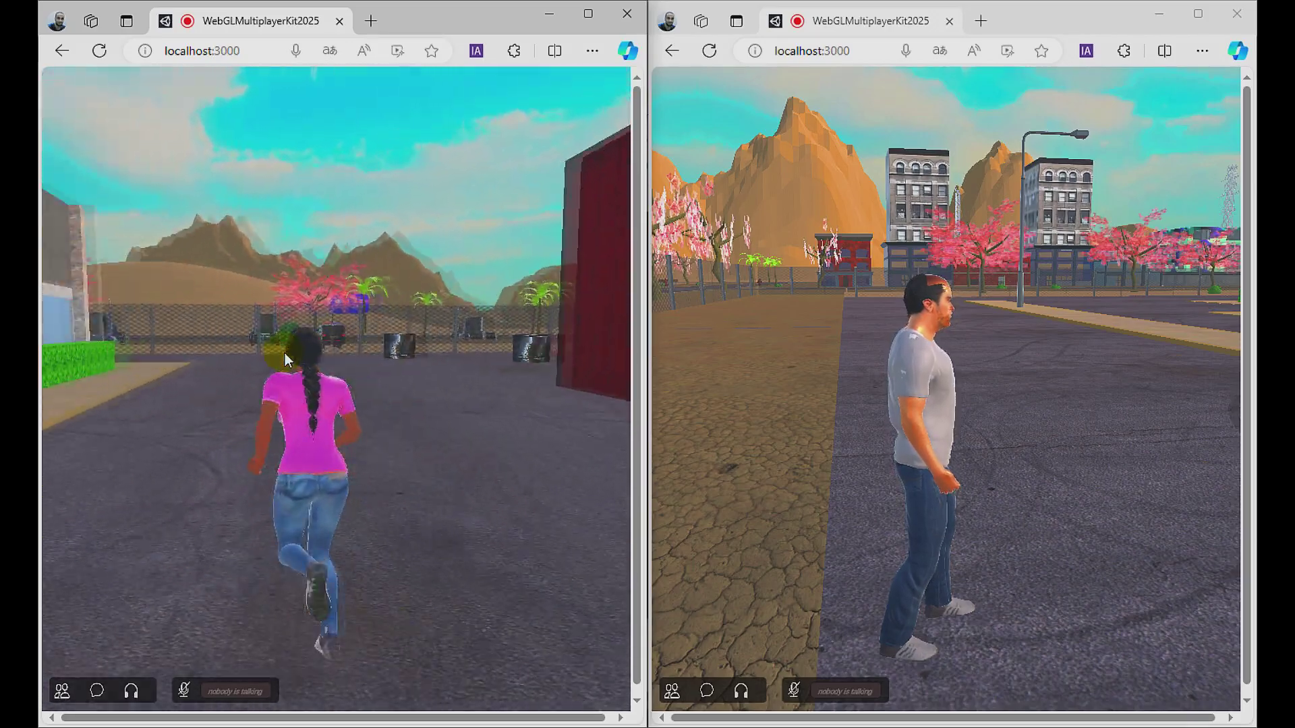
{"action": "key", "text": "w"}
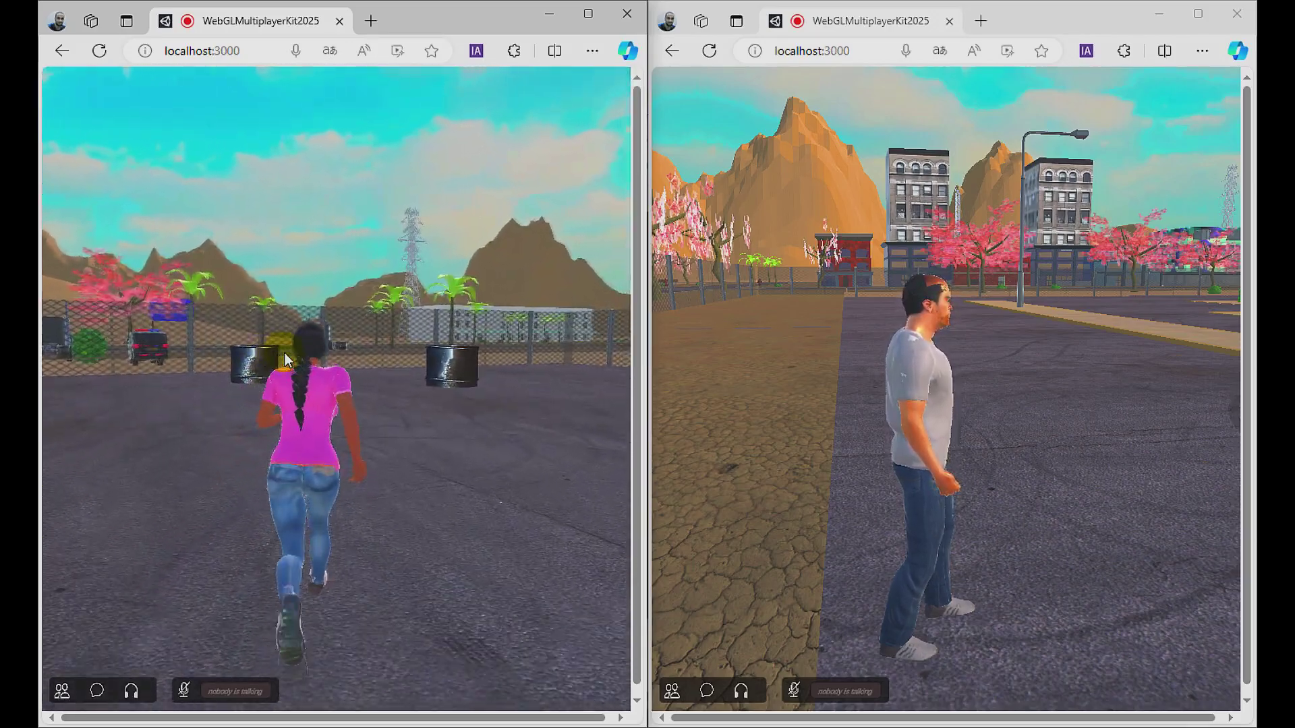
{"action": "key", "text": "w"}
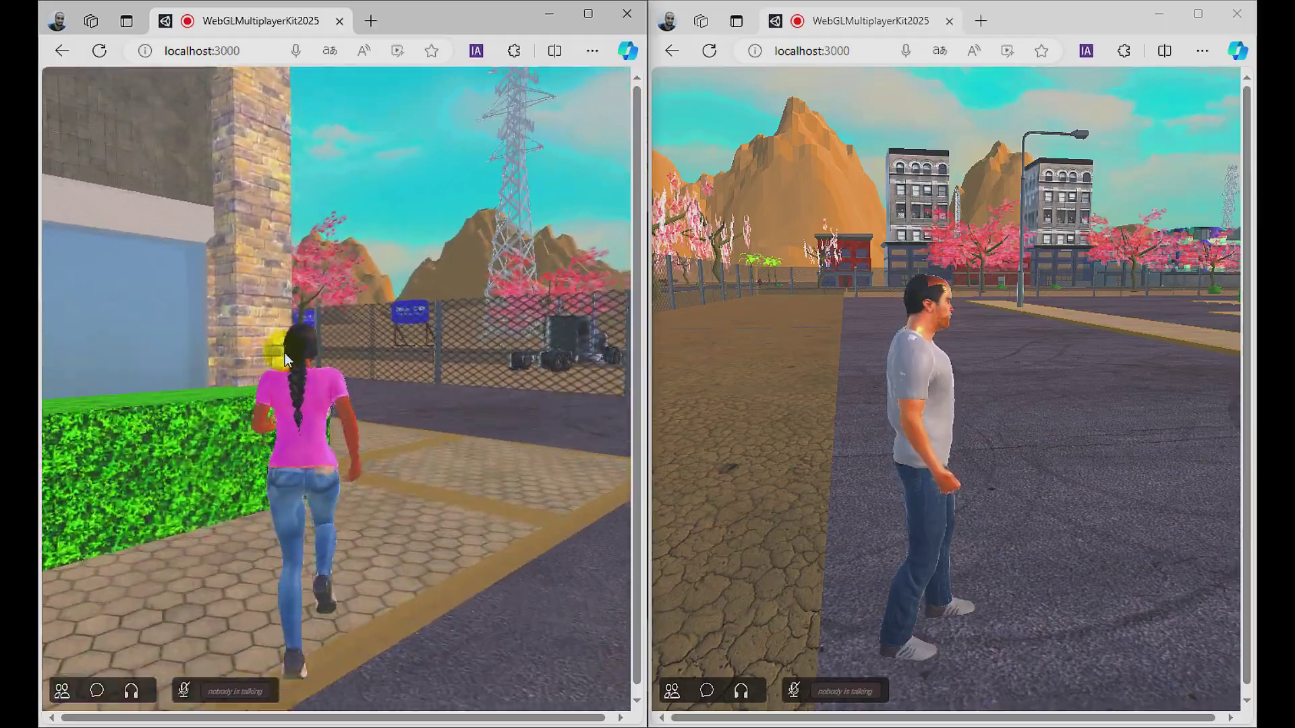
{"action": "key", "text": "w"}
{"action": "key", "text": "a"}
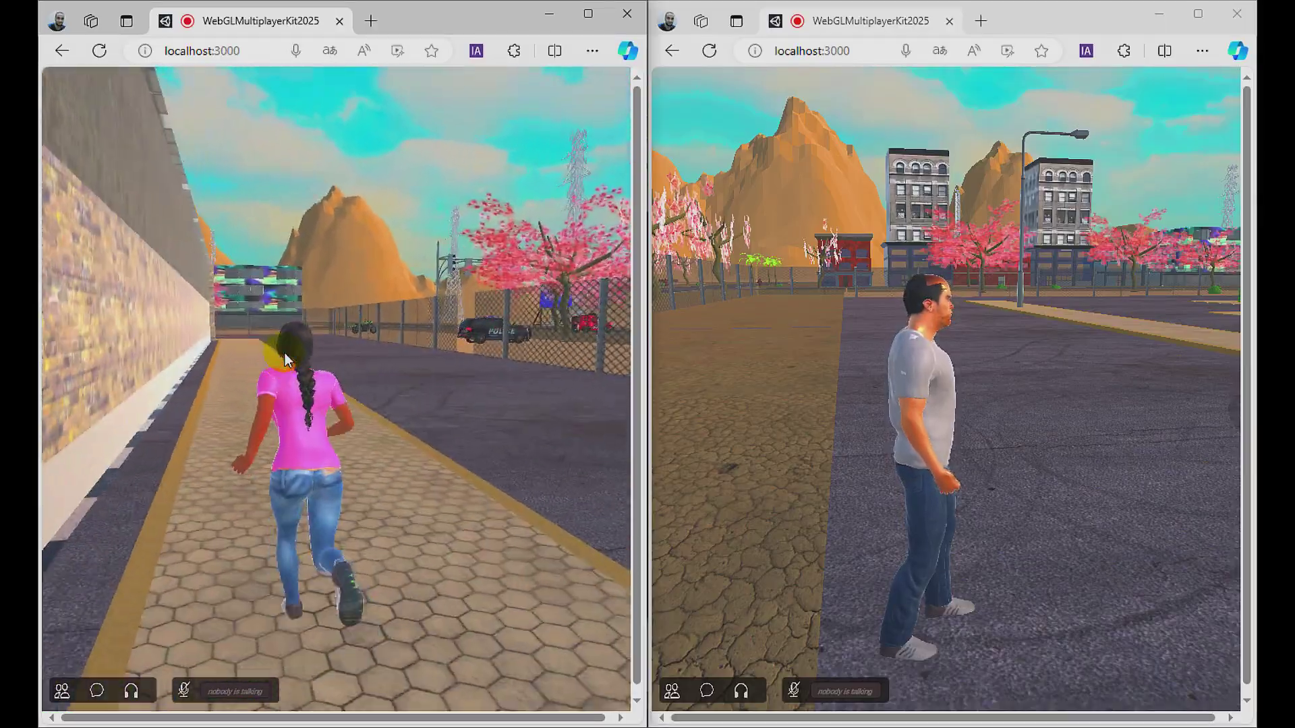
{"action": "key", "text": "w"}
{"action": "key", "text": "d"}
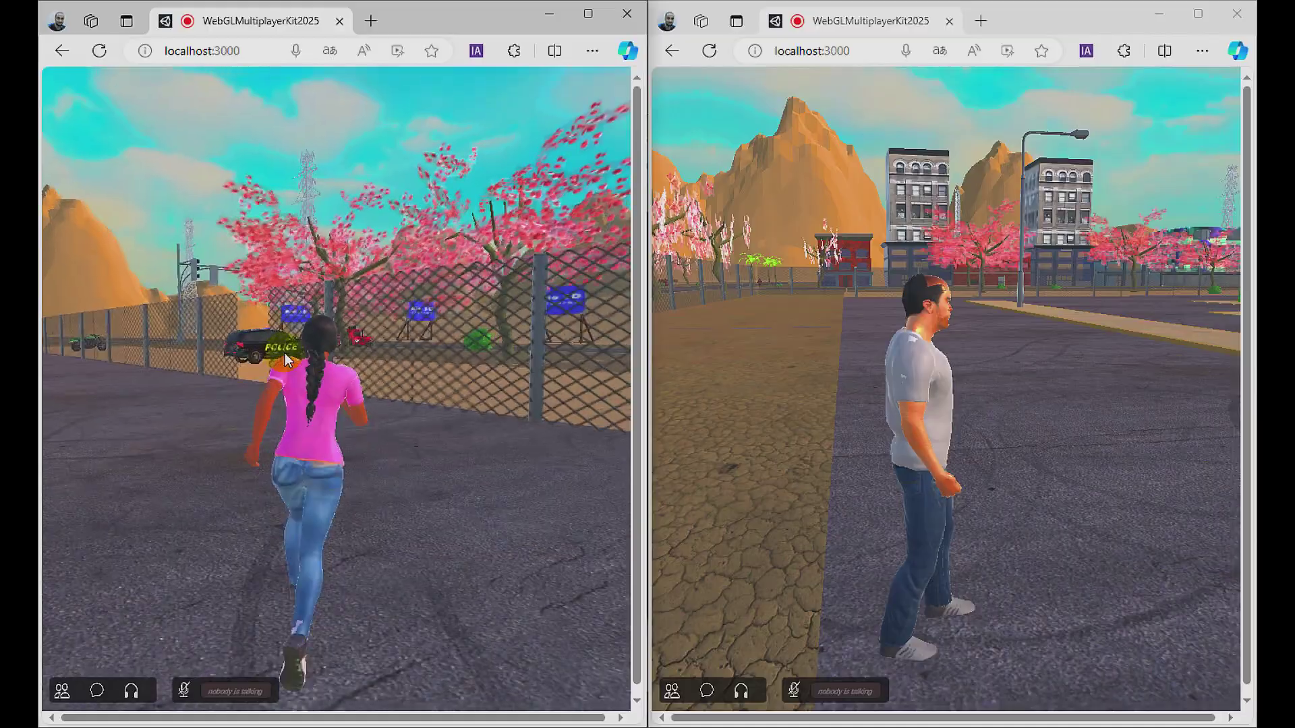
Step: Run the female avatar through the fence opening and past the police car toward the green motorcycle
{"action": "key", "text": "w"}
{"action": "key", "text": "d"}
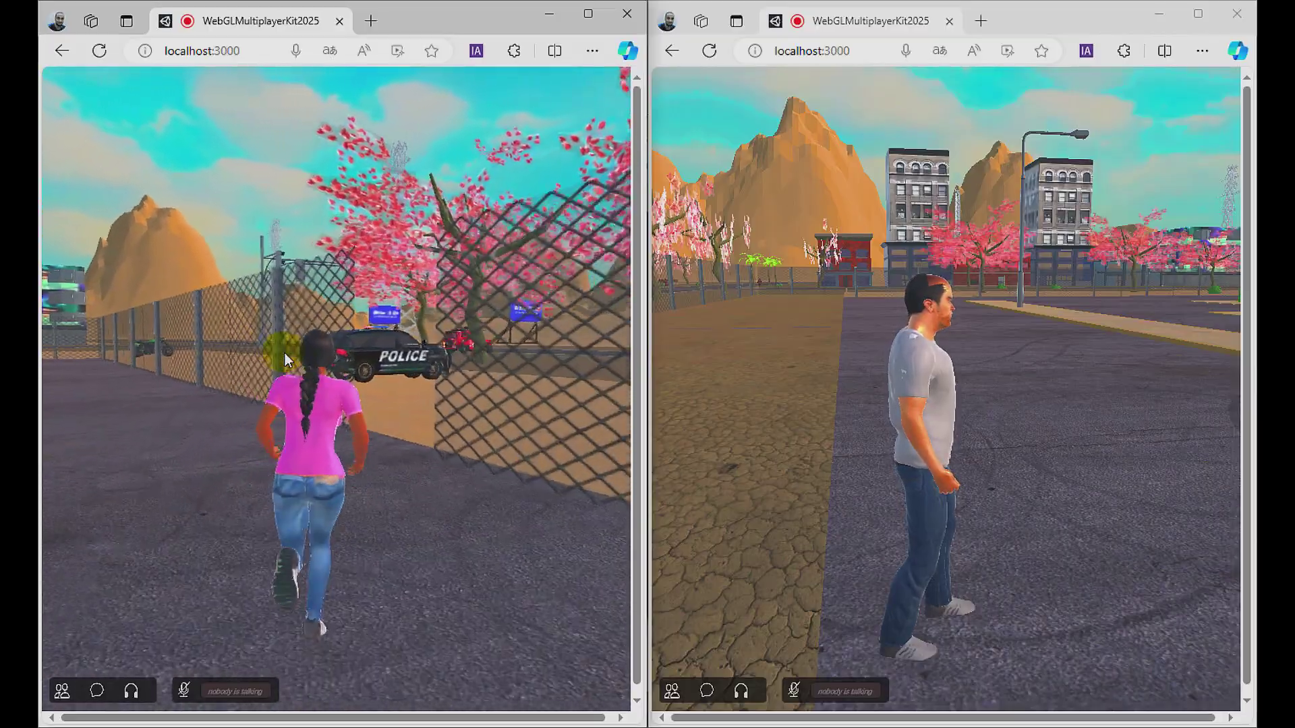
{"action": "key", "text": "w"}
{"action": "key", "text": "a"}
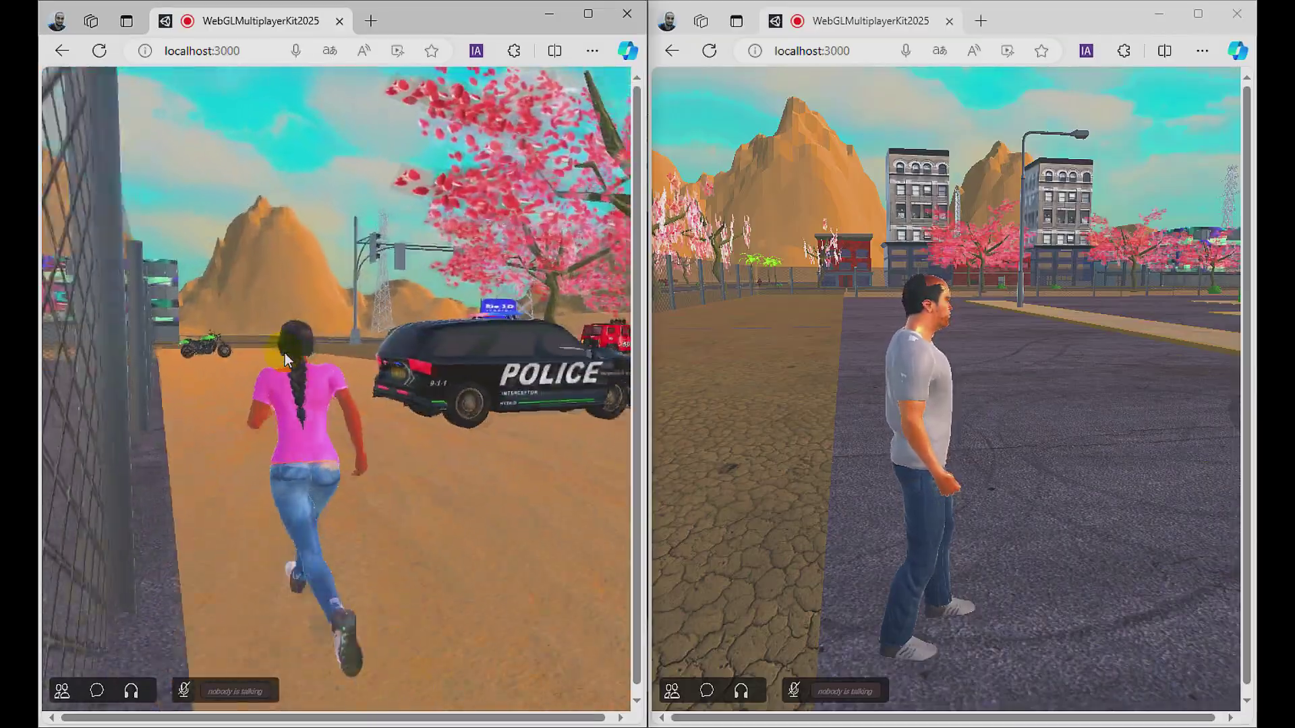
{"action": "key", "text": "w"}
{"action": "key", "text": "a"}
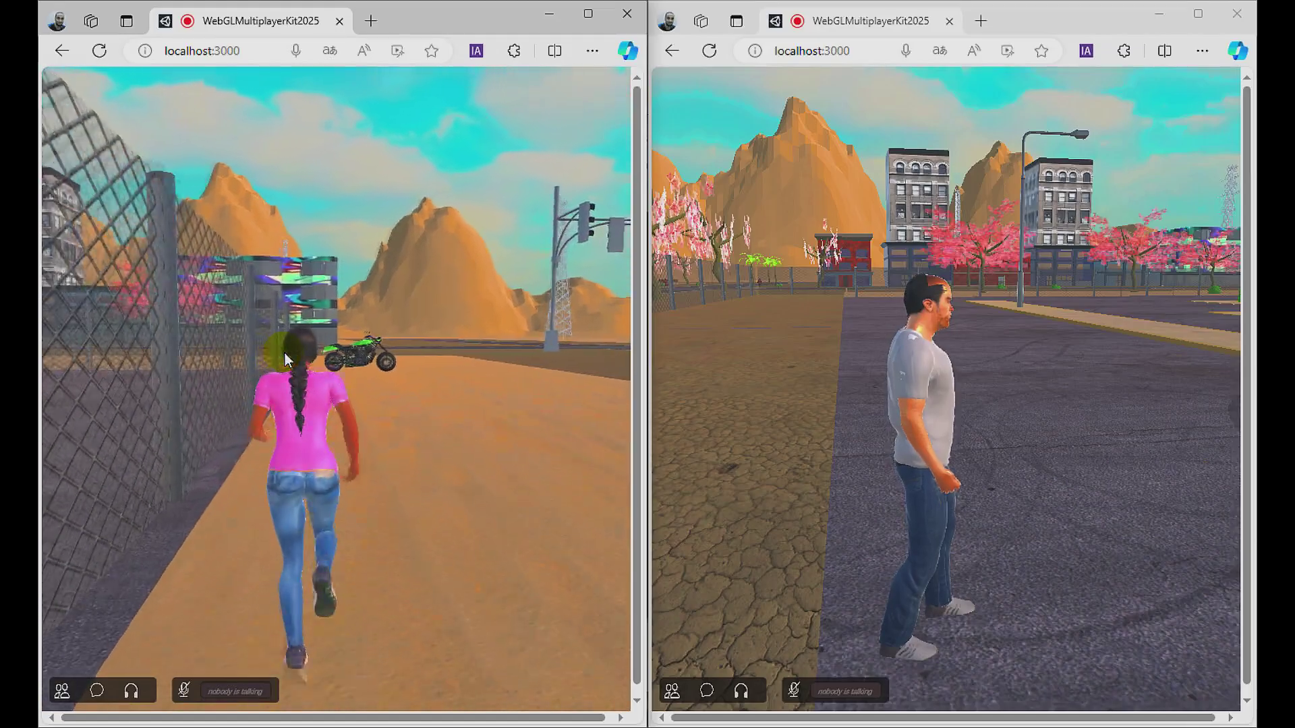
Step: Bring the female avatar up to the green motorcycle and mount it
{"action": "key", "text": "w"}
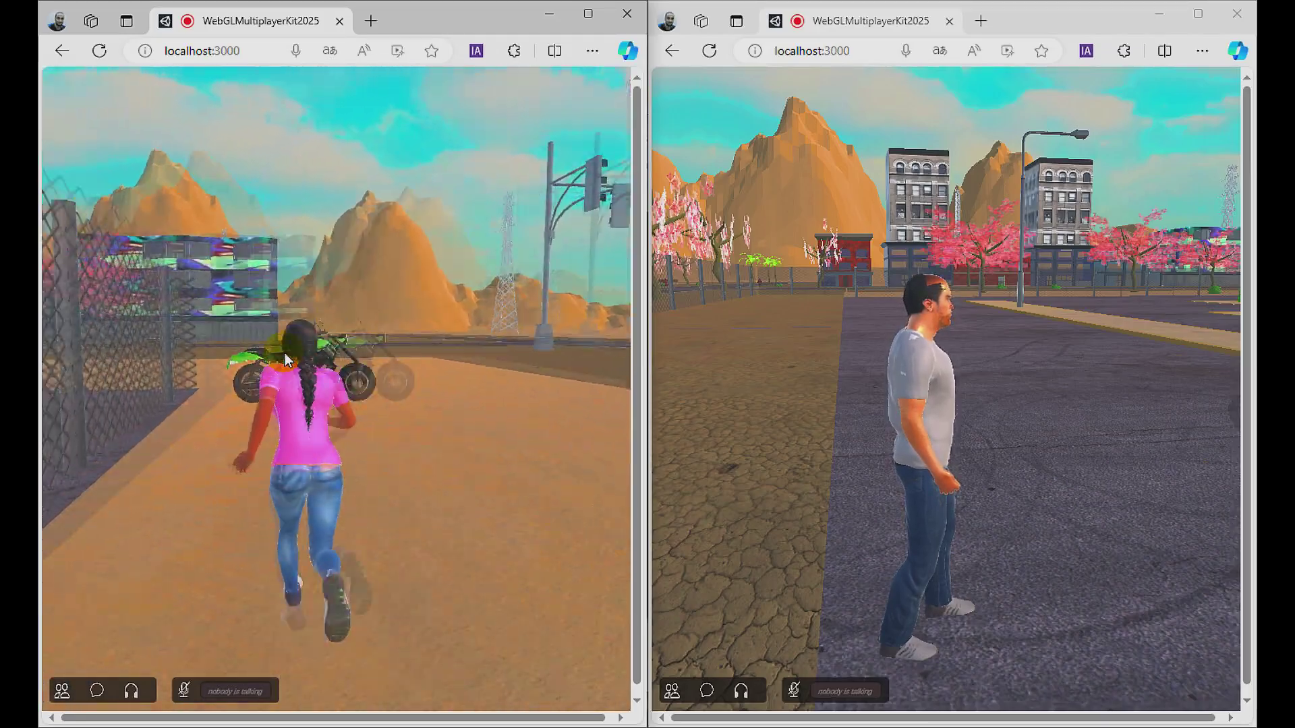
{"action": "key", "text": "w"}
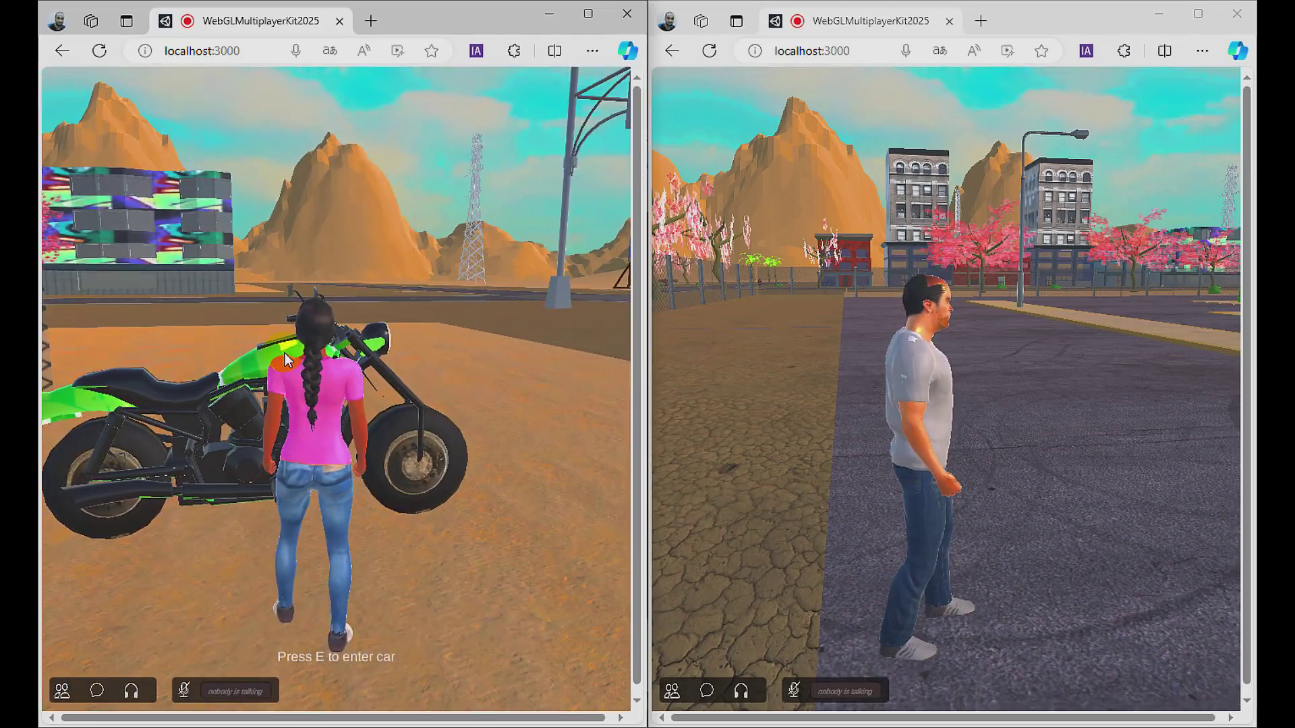
{"action": "key", "text": "d"}
{"action": "key", "text": "w"}
{"action": "key", "text": "e"}
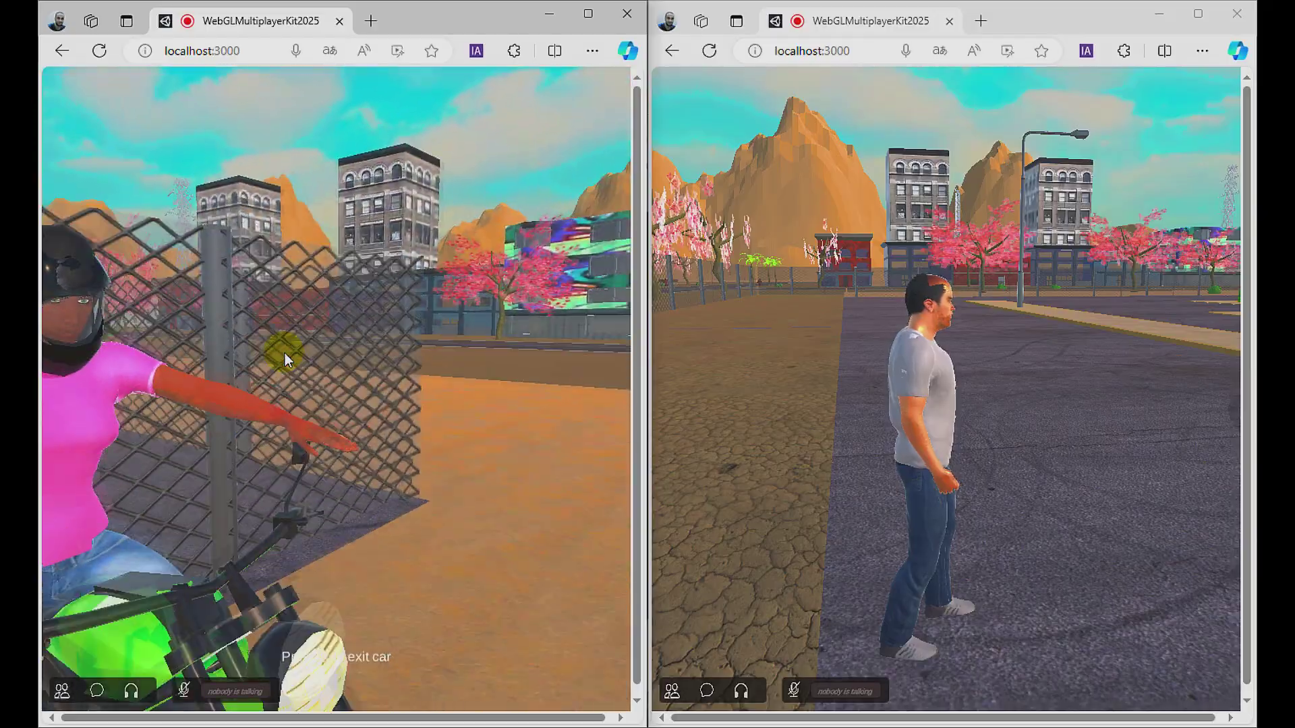
Step: Ride the female avatar's motorcycle past the parked trucks and around the fence to the male avatar in the parking lot
{"action": "key", "text": "w"}
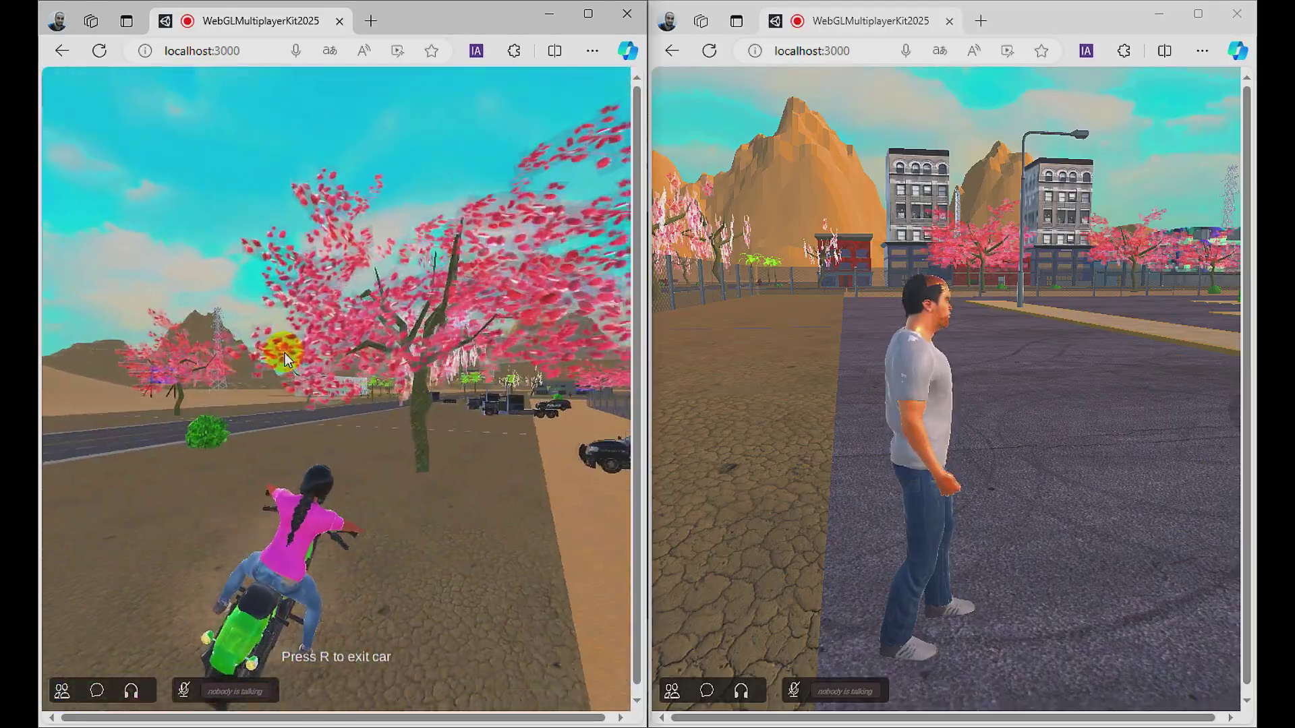
{"action": "key", "text": "w"}
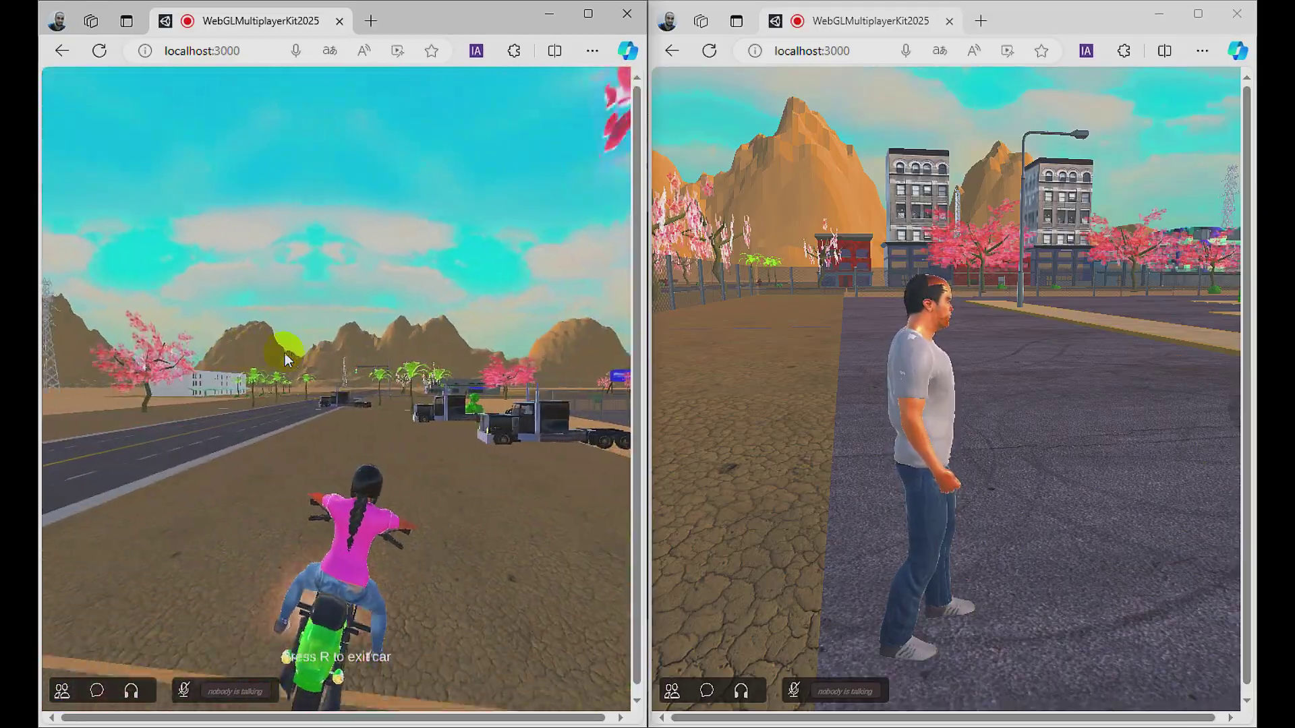
{"action": "key", "text": "w"}
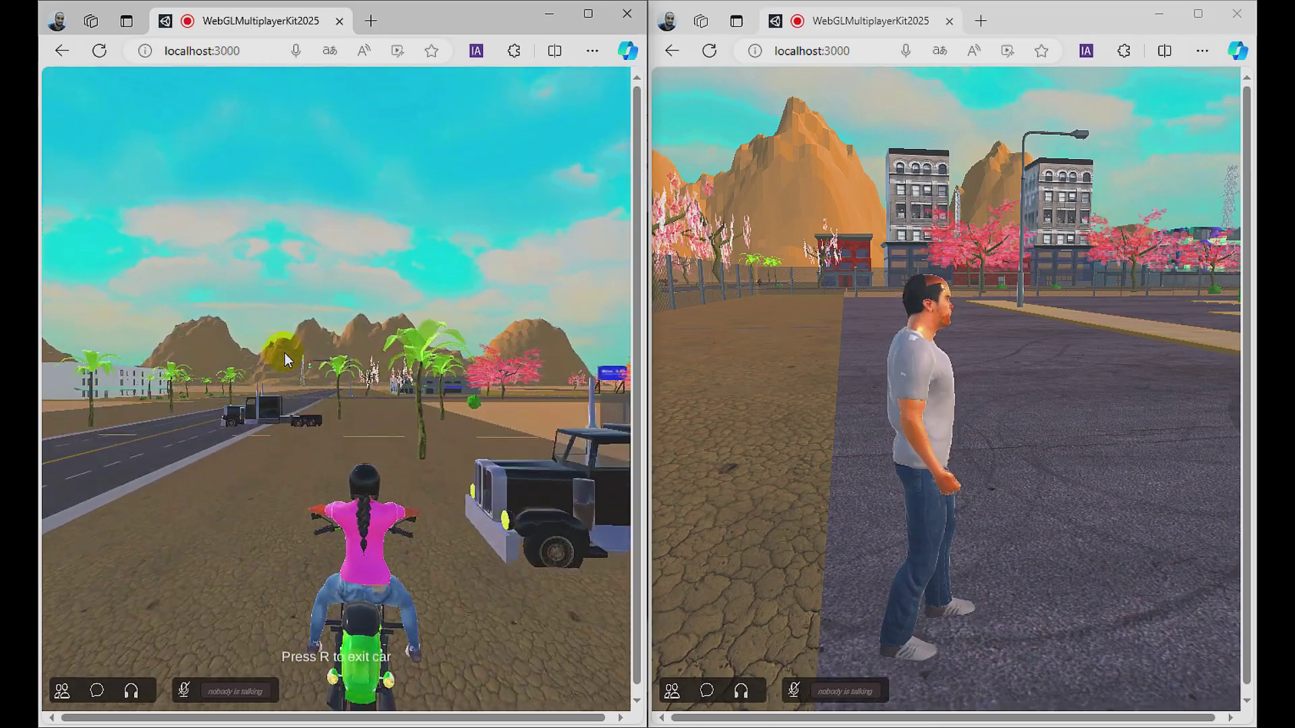
{"action": "key", "text": "w"}
{"action": "key", "text": "d"}
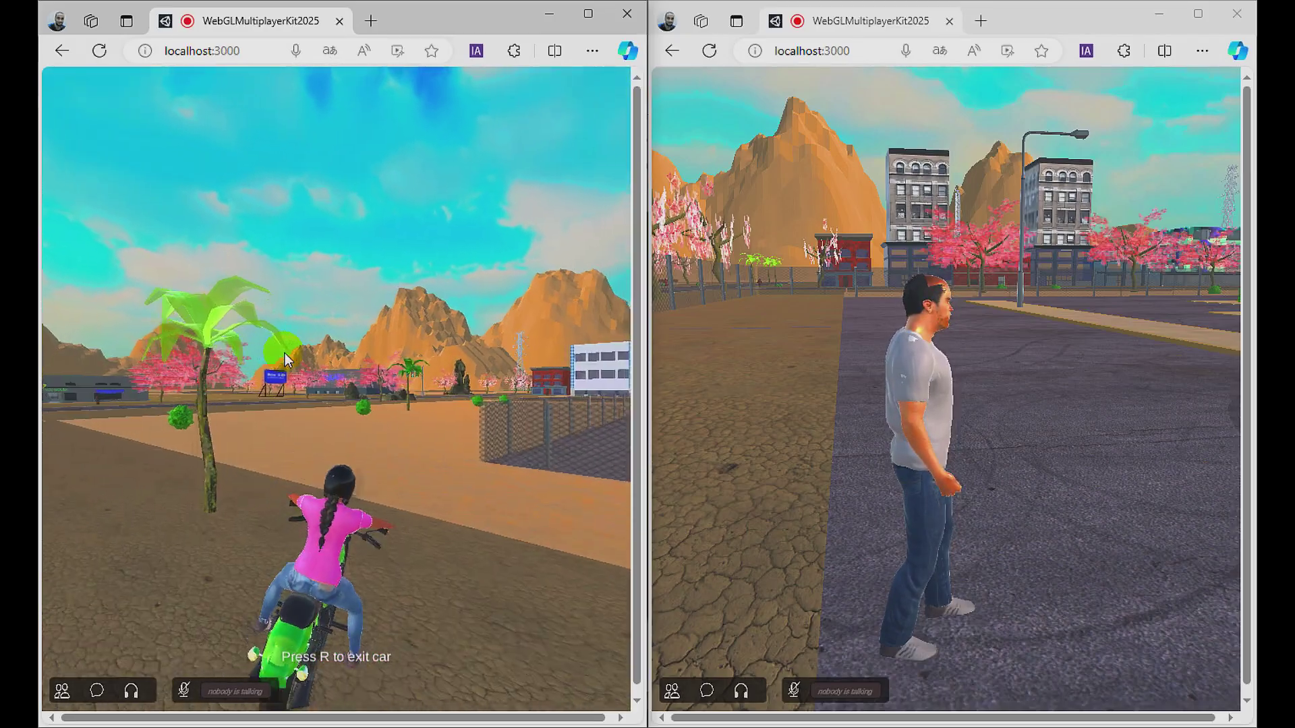
{"action": "key", "text": "w"}
{"action": "key", "text": "d"}
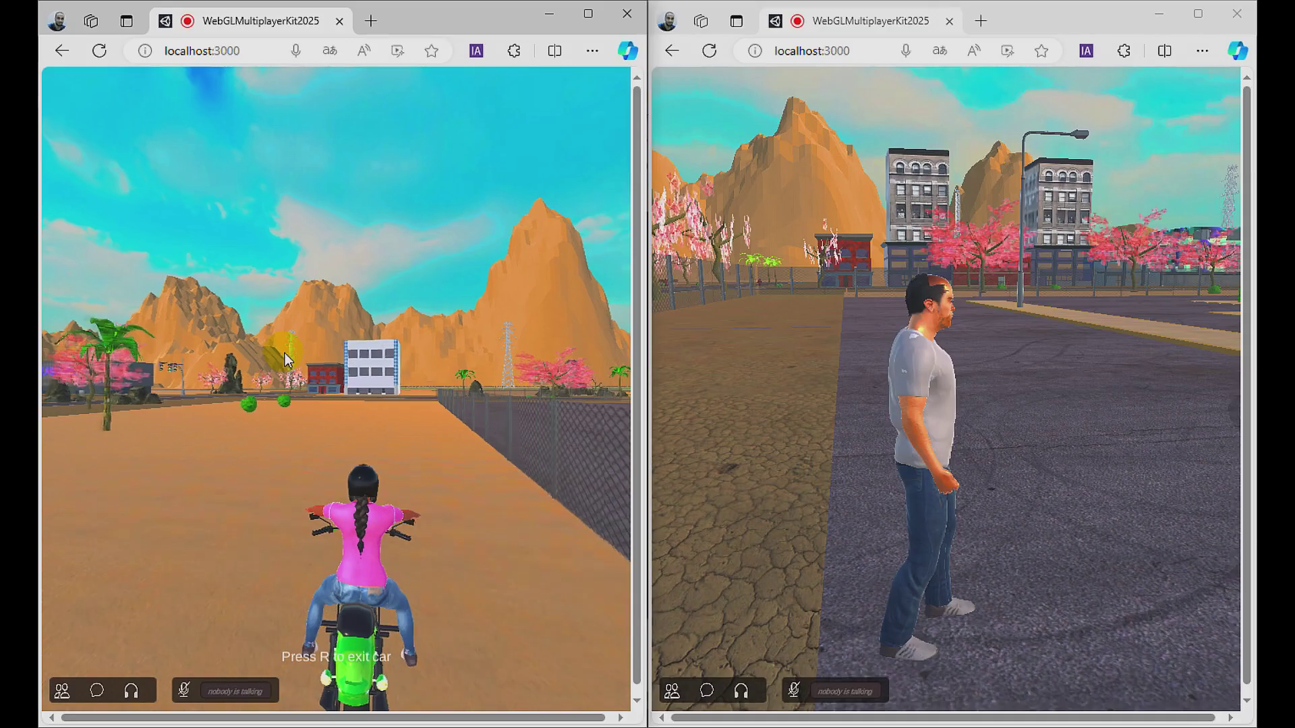
{"action": "key", "text": "w"}
{"action": "key", "text": "d"}
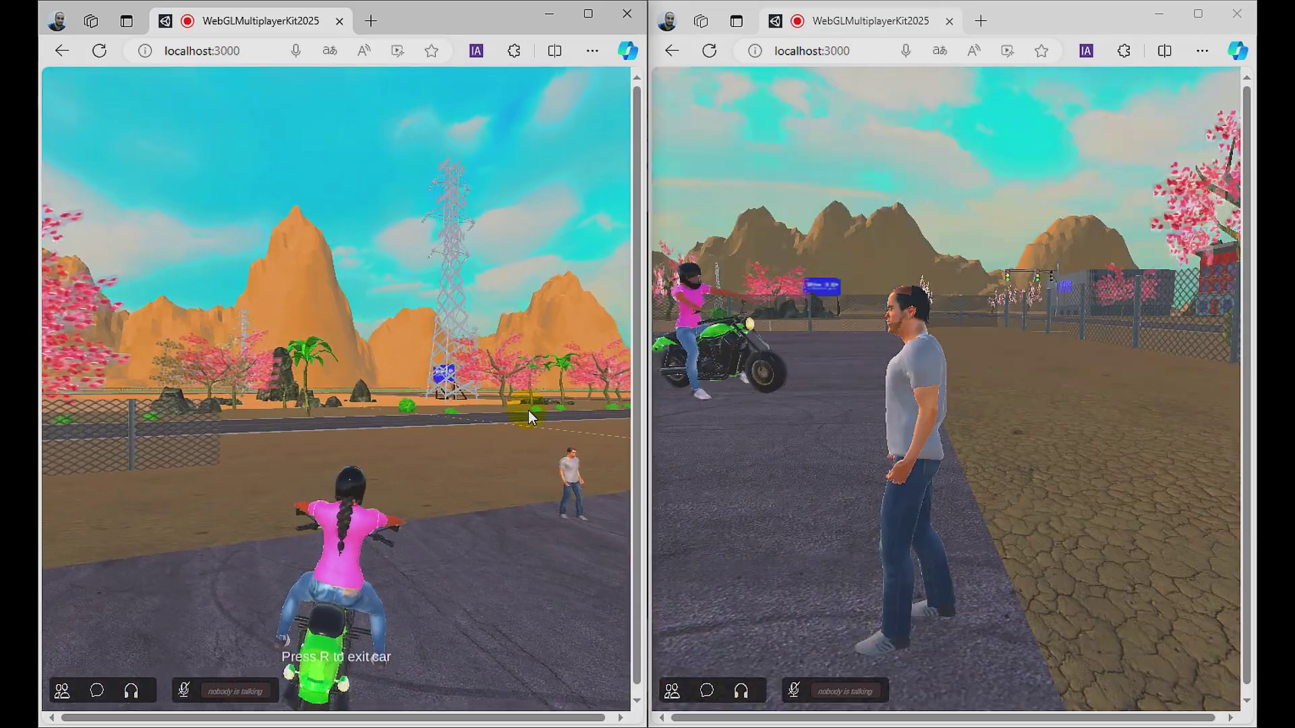
Step: Get the female avatar off the motorcycle and walk her a short distance away from it
{"action": "key", "text": "r"}
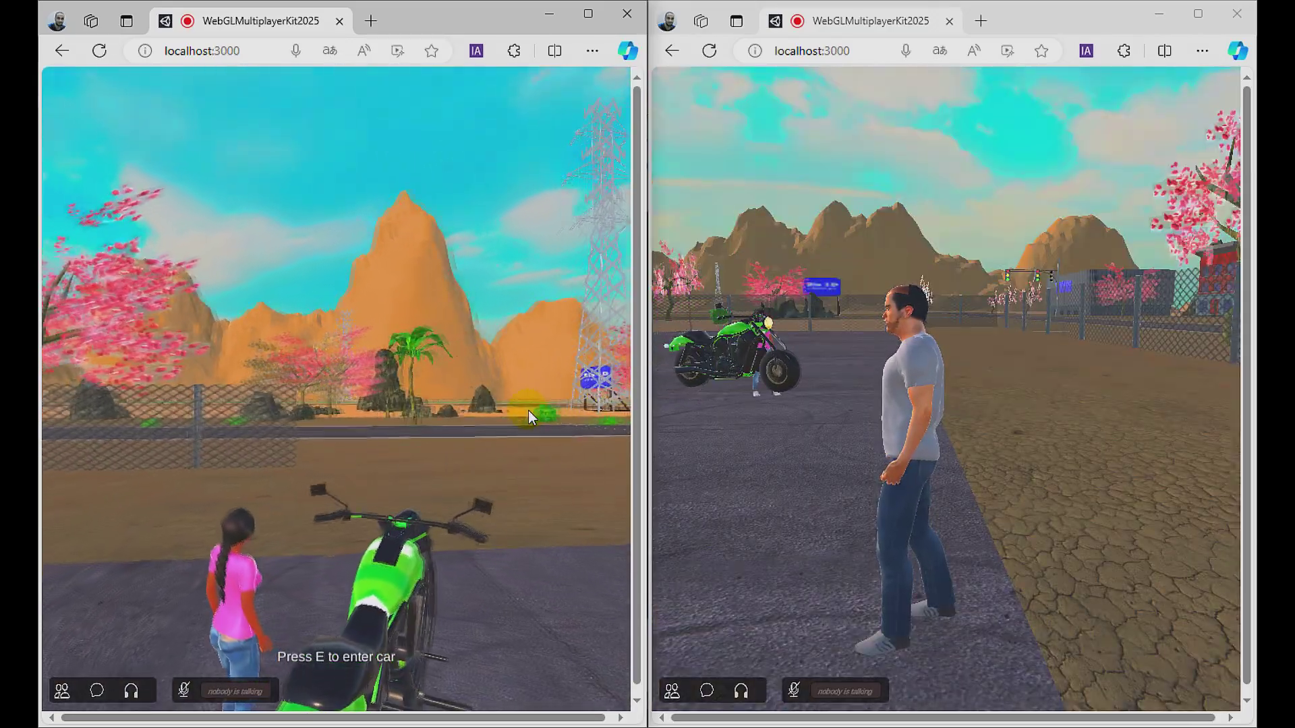
{"action": "key", "text": "s"}
{"action": "key", "text": "d"}
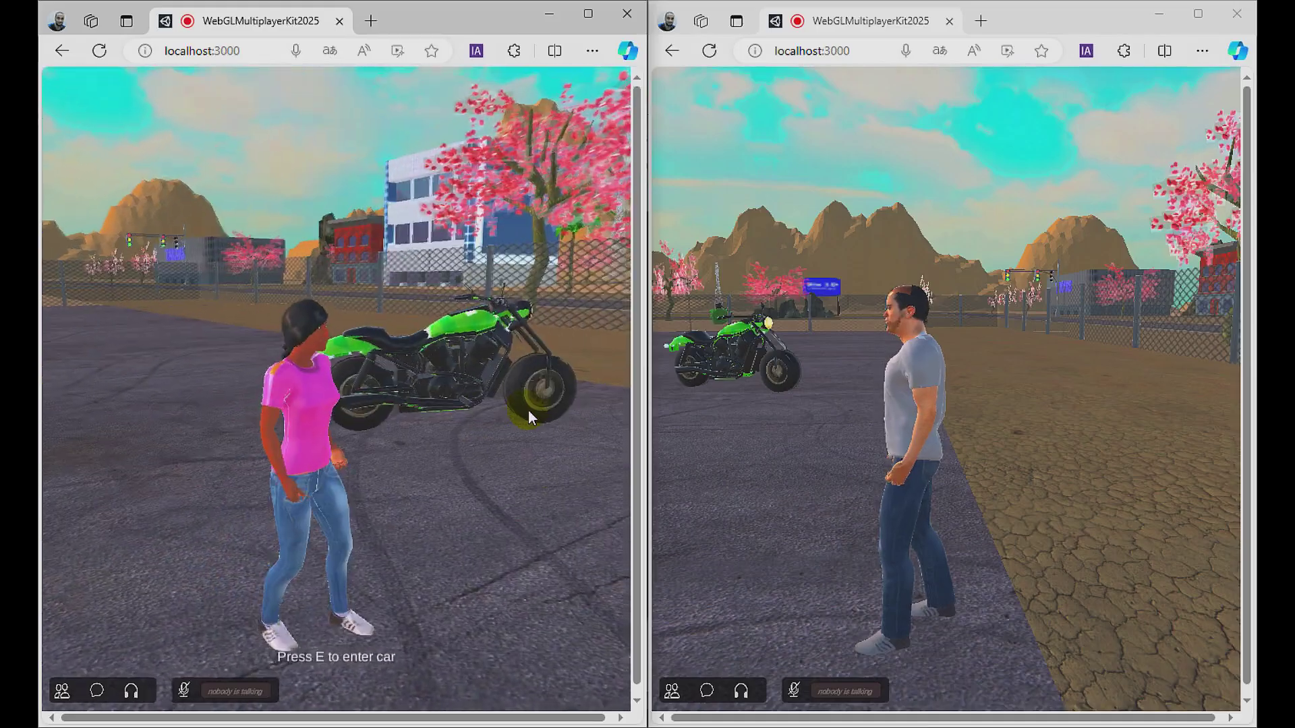
Step: In the second game instance, walk the male avatar to the green motorcycle and mount it
{"action": "left_click", "coordinate": [1028, 346]}
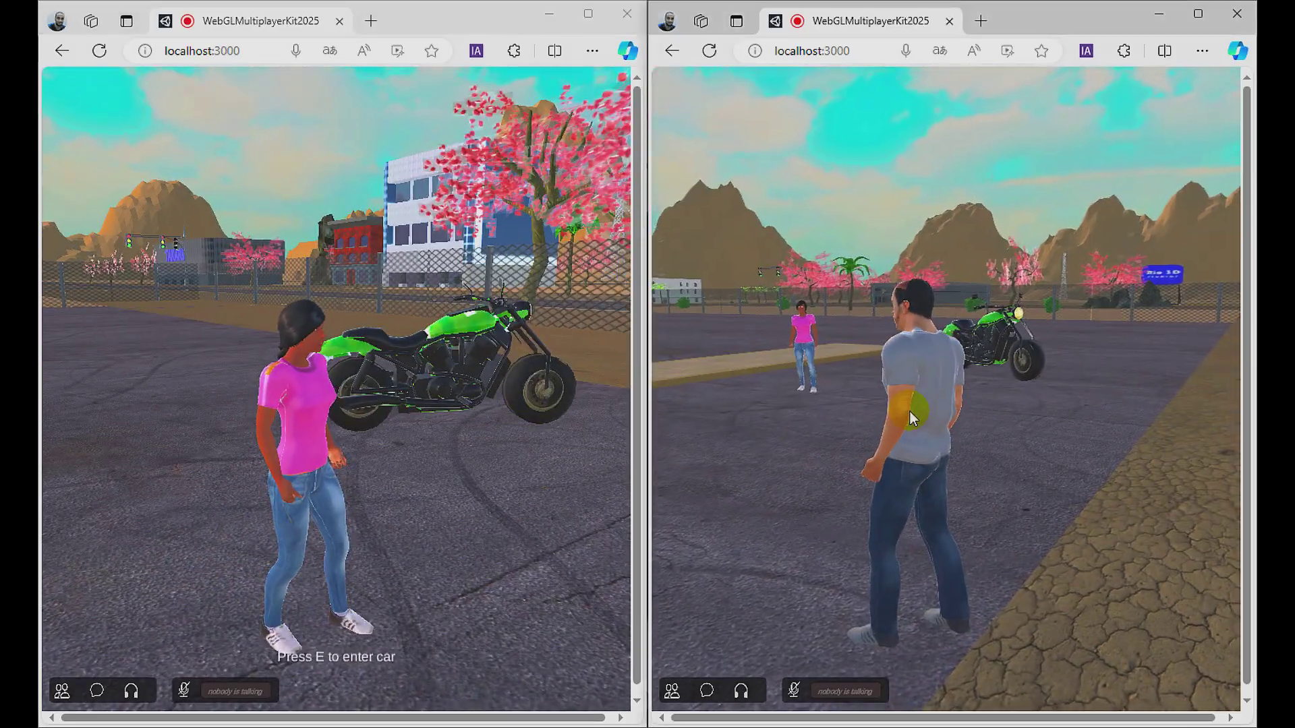
{"action": "key", "text": "w"}
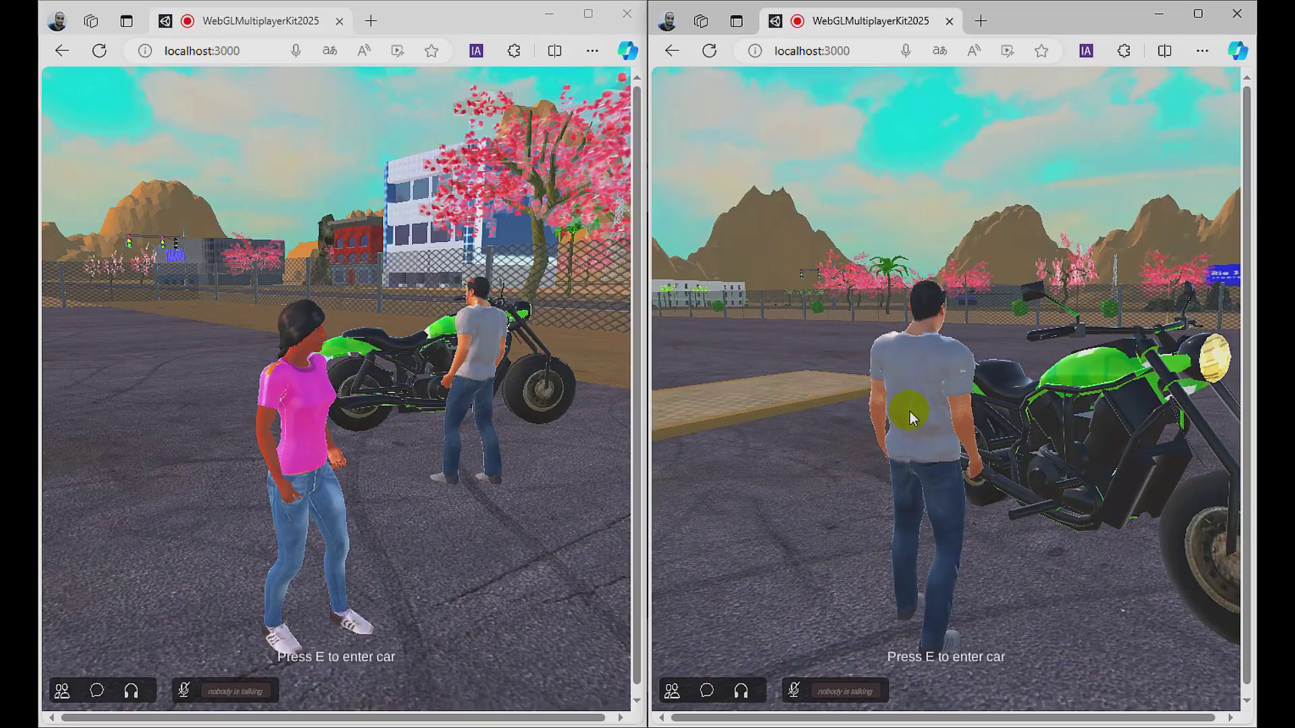
{"action": "key", "text": "s"}
{"action": "key", "text": "w"}
{"action": "key", "text": "e"}
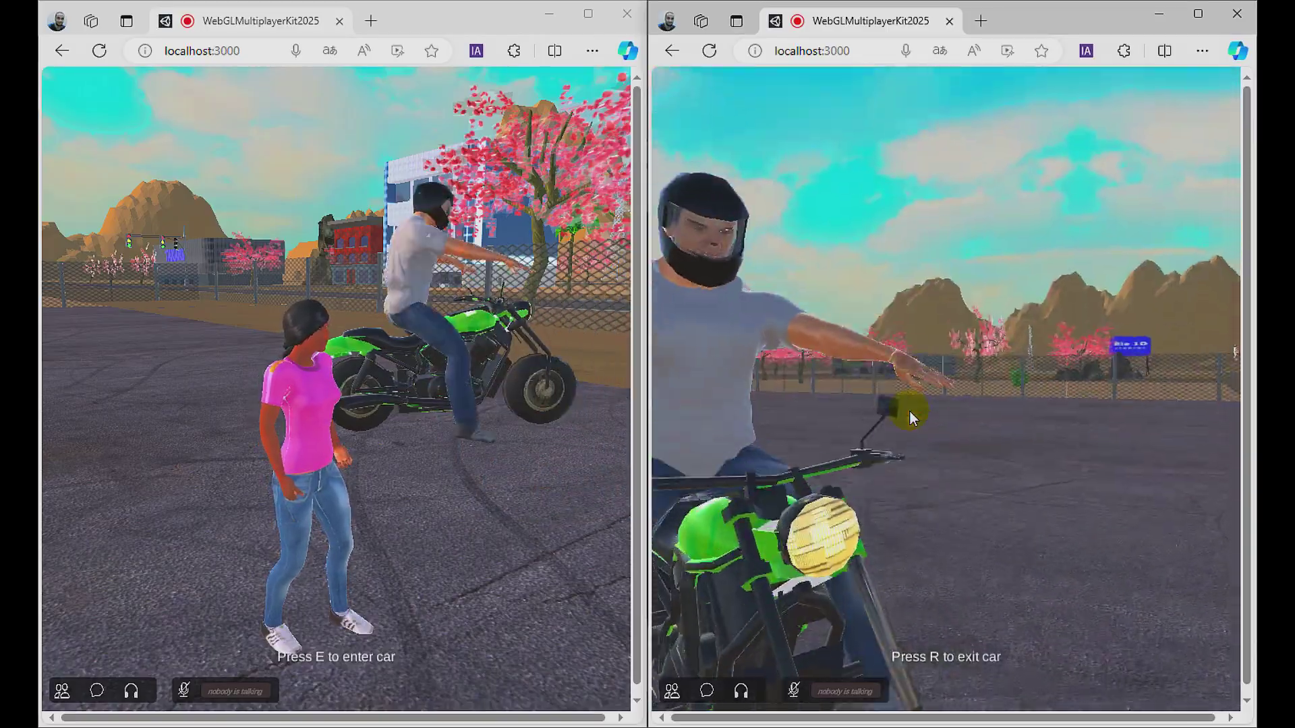
Step: Ride the male avatar's motorcycle along the fence, circling the lot until it faces the supermarket
{"action": "key", "text": "w"}
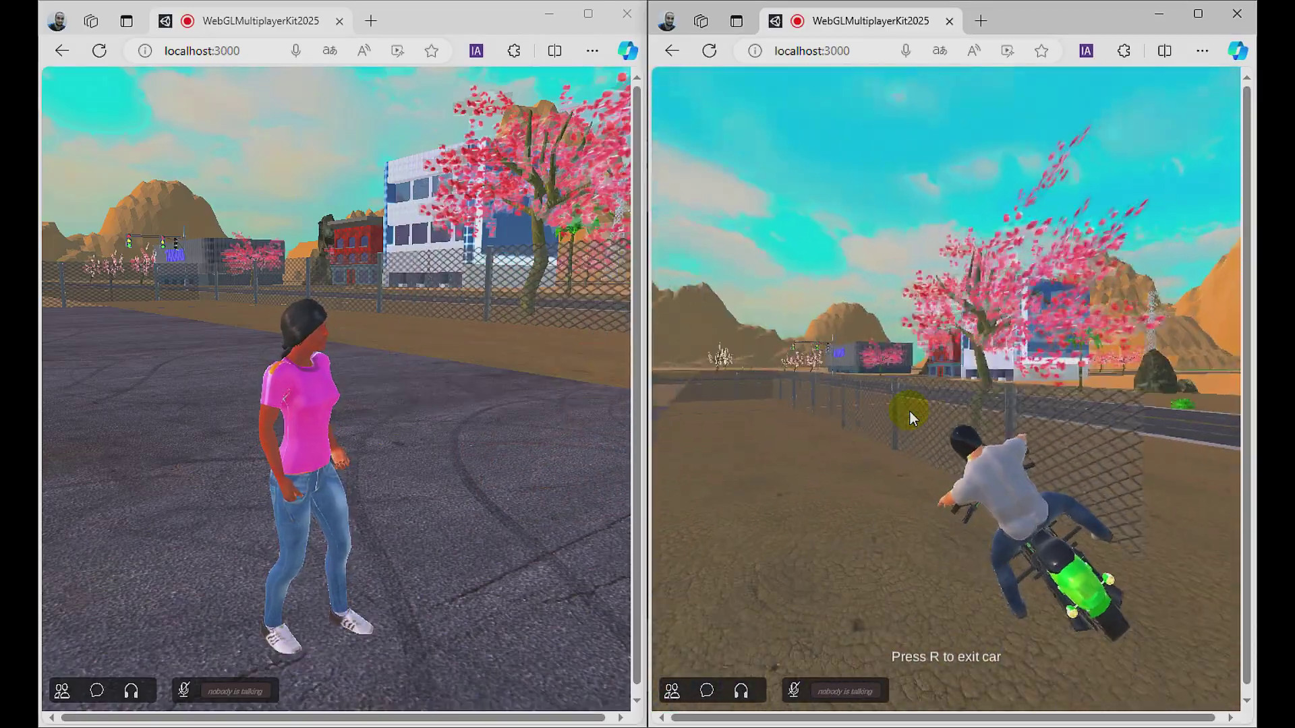
{"action": "key", "text": "w"}
{"action": "key", "text": "a"}
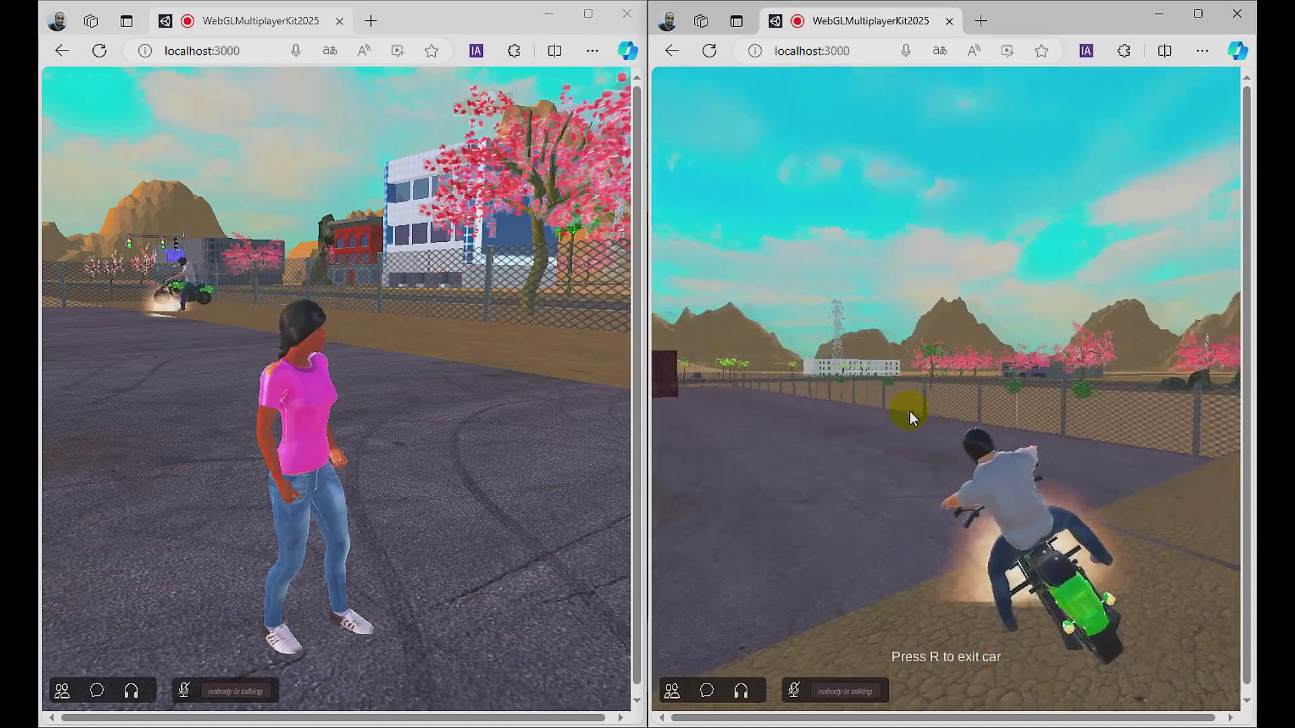
{"action": "key", "text": "d"}
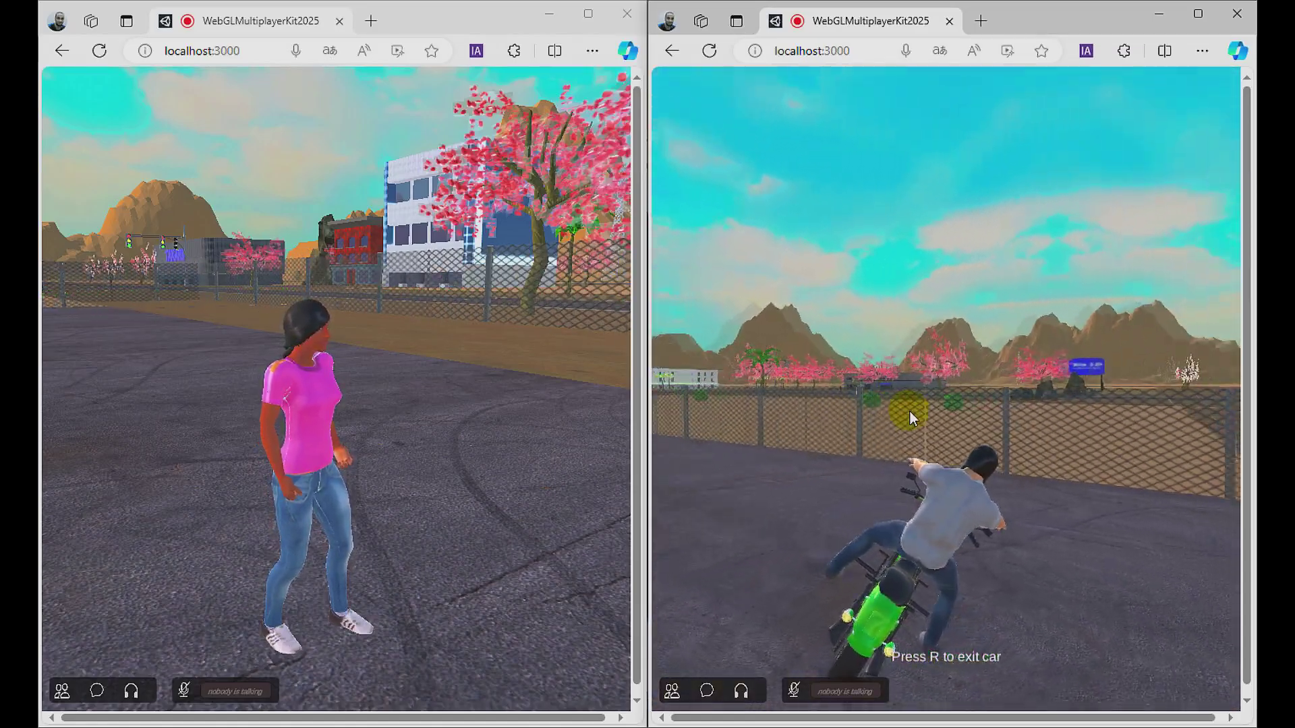
{"action": "key", "text": "d"}
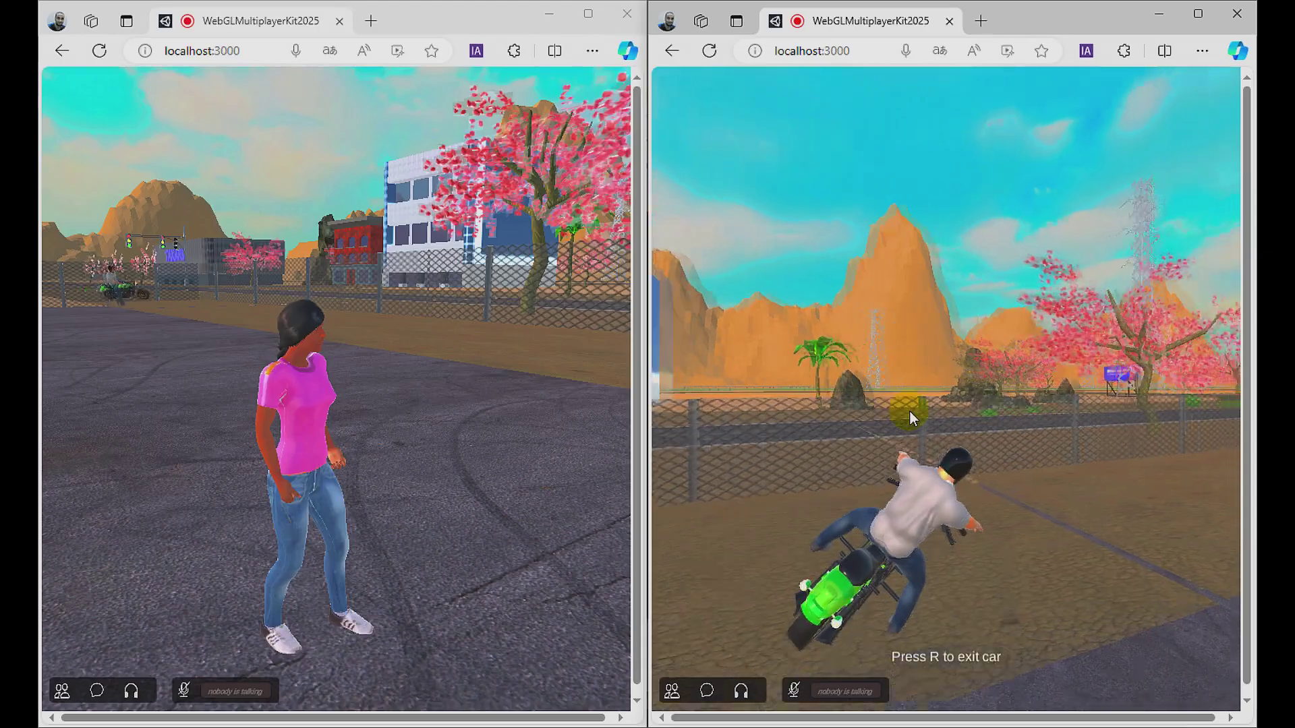
{"action": "key", "text": "d"}
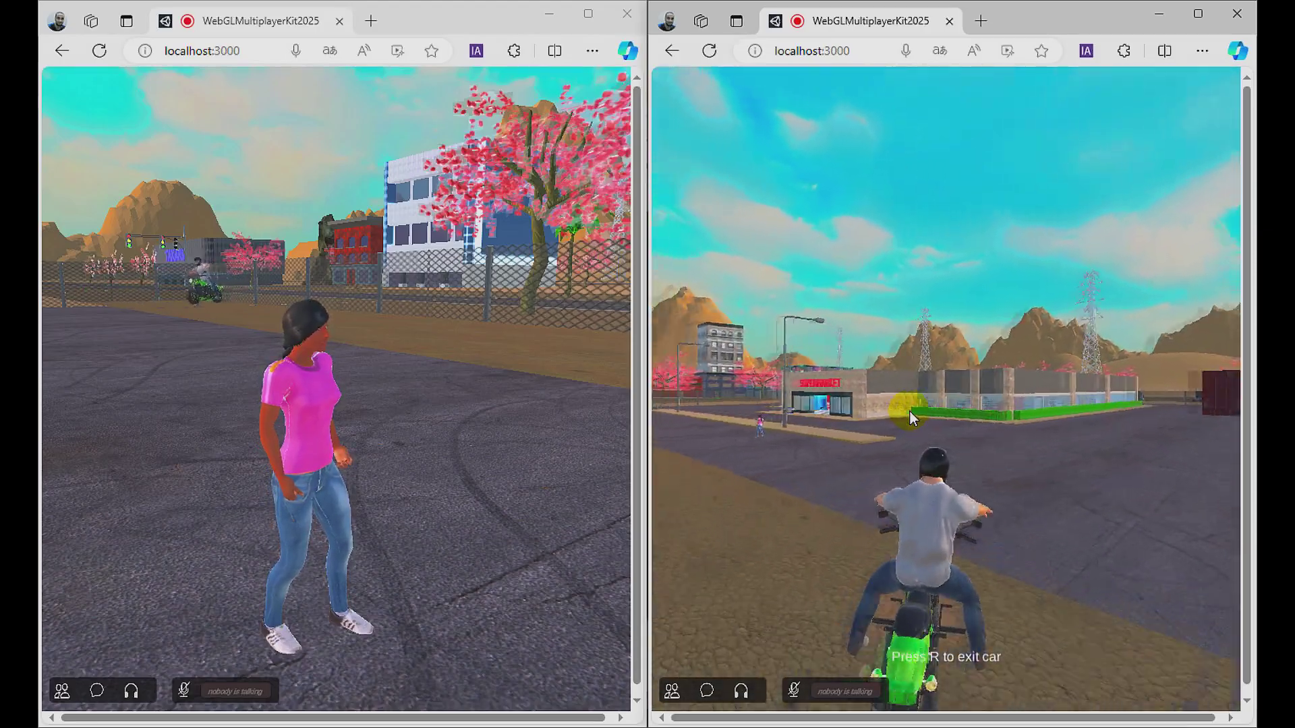
Step: Ride the male avatar's motorcycle past the female avatar, then loop around the dirt strip and return to her
{"action": "key", "text": "a"}
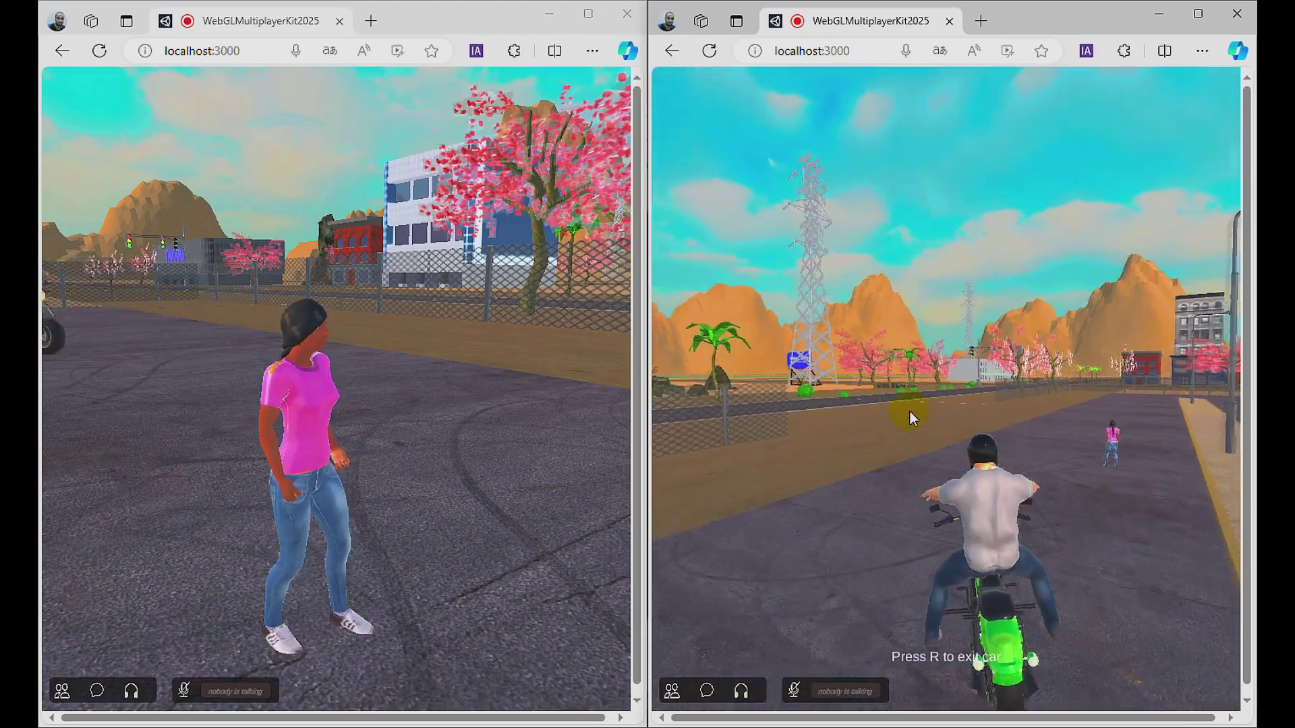
{"action": "key", "text": "d"}
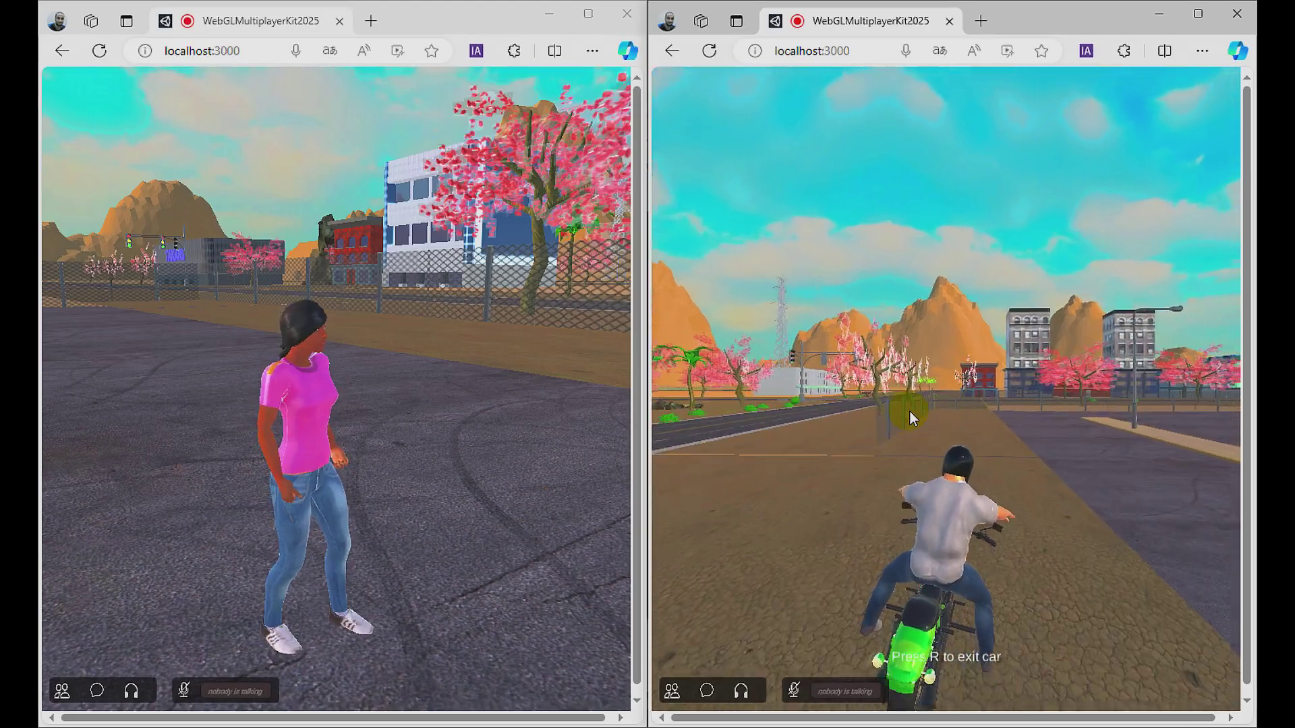
{"action": "key", "text": "d"}
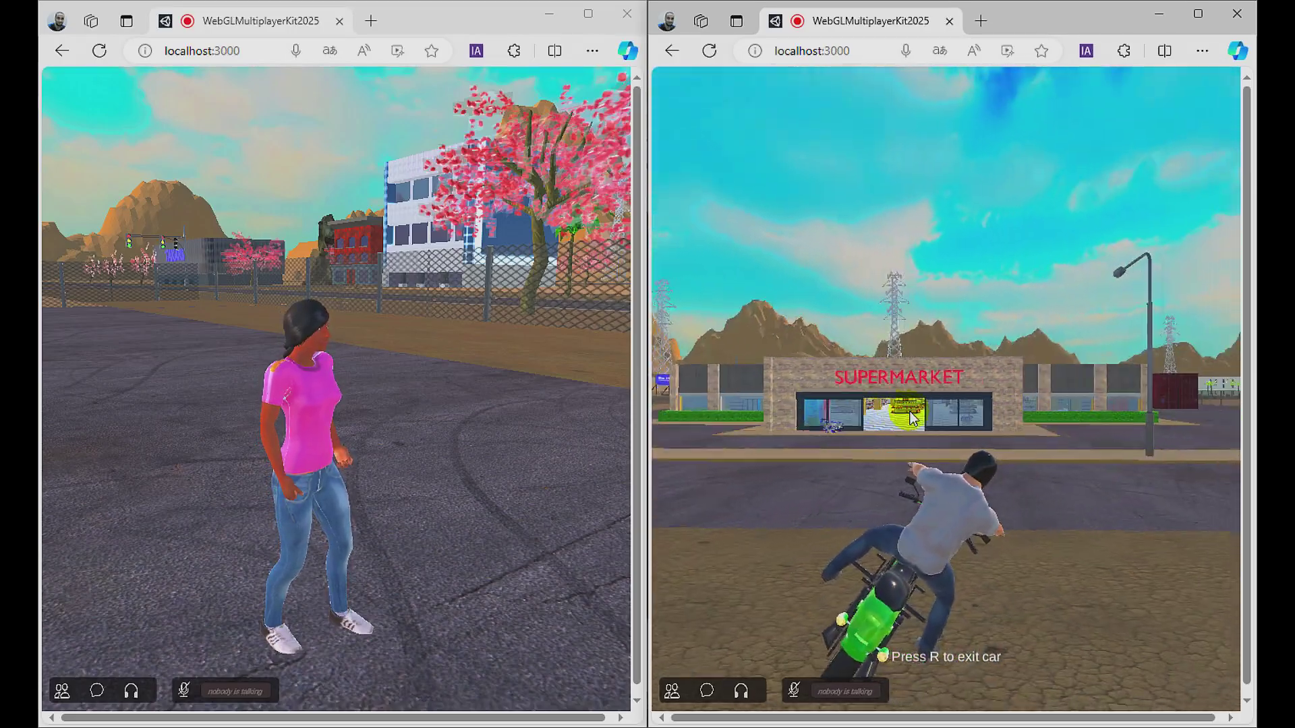
{"action": "key", "text": "d"}
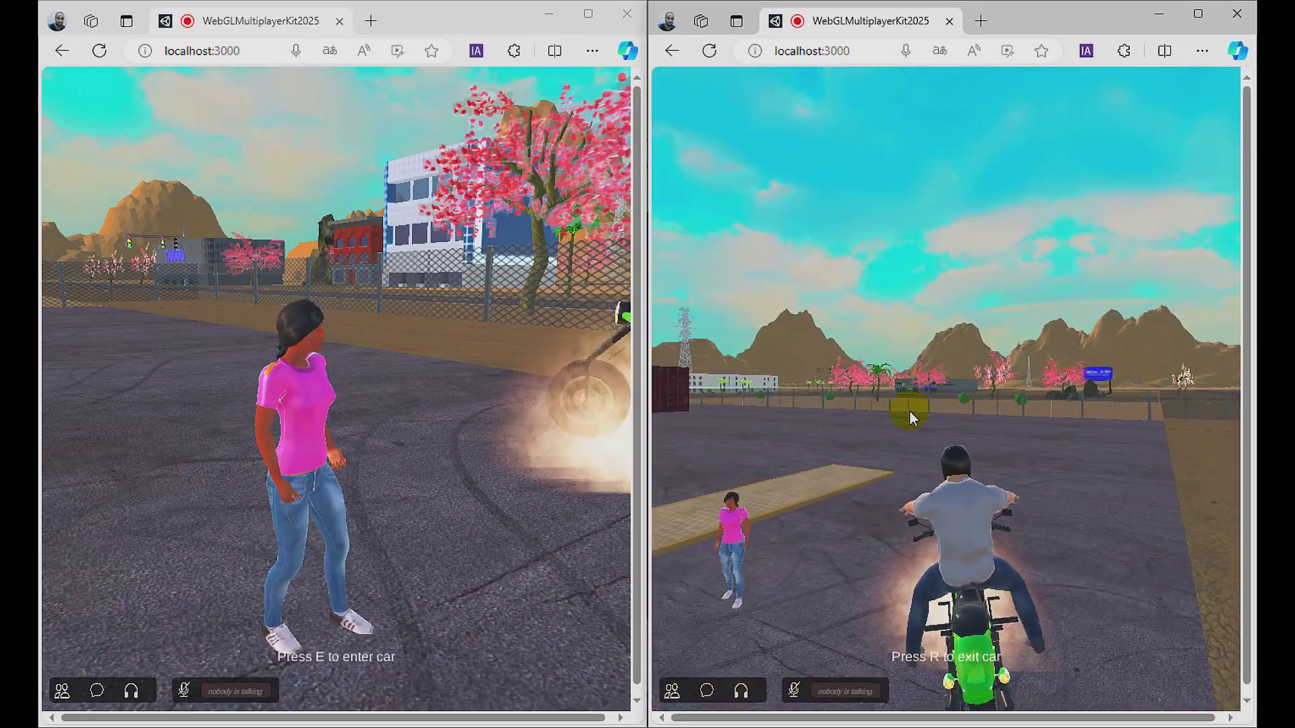
Step: Circle the male avatar's motorcycle around the paved island near the supermarket, back toward the female avatar
{"action": "key", "text": "a"}
{"action": "key", "text": "a"}
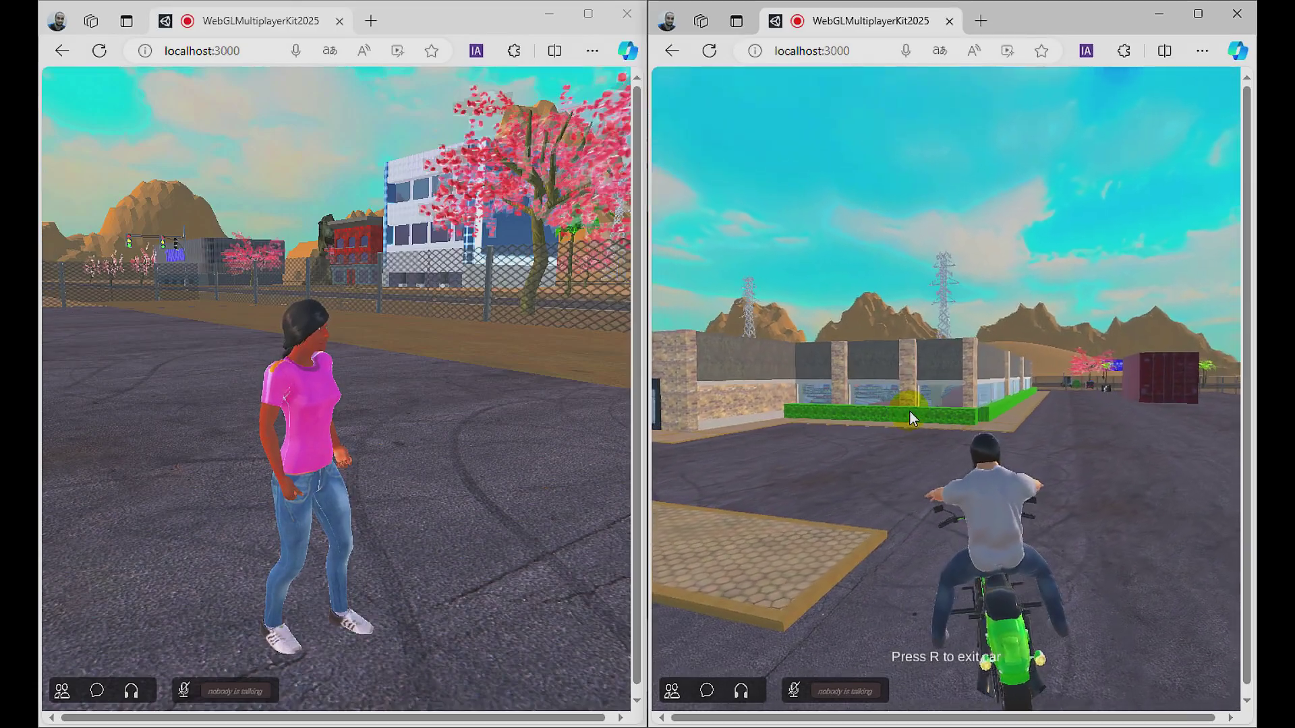
{"action": "key", "text": "a"}
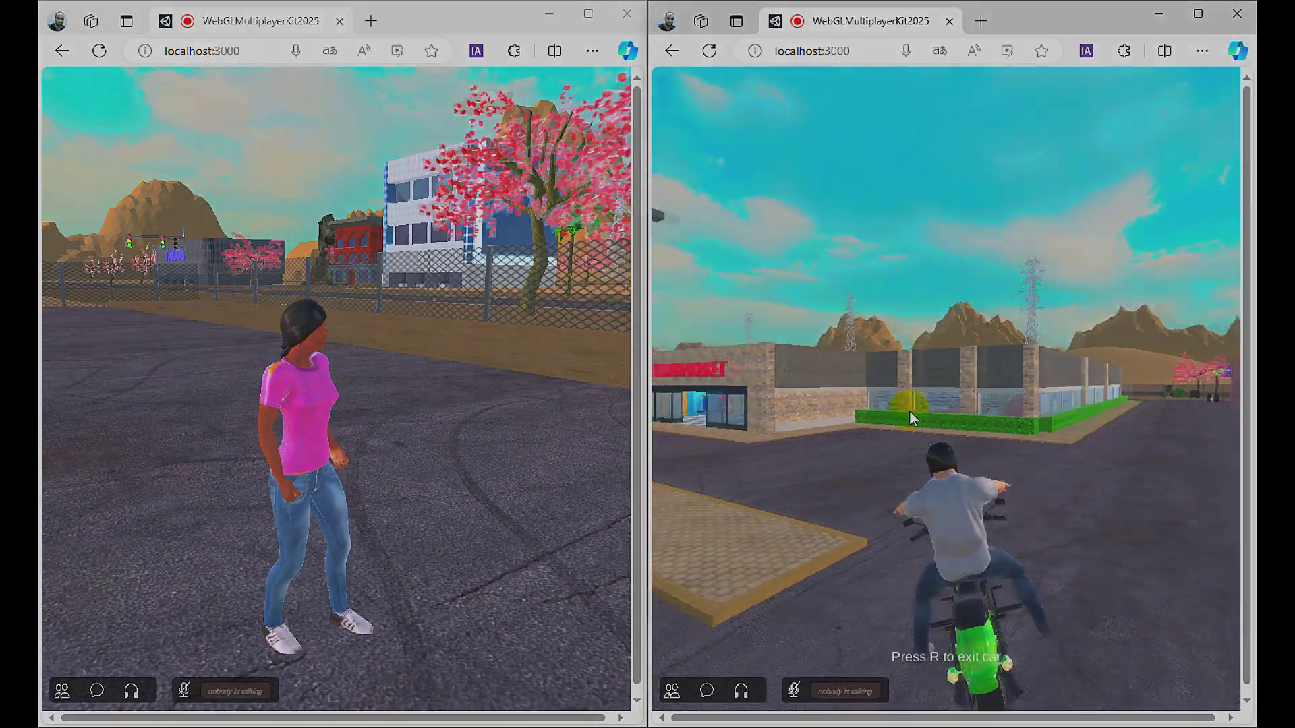
{"action": "key", "text": "a"}
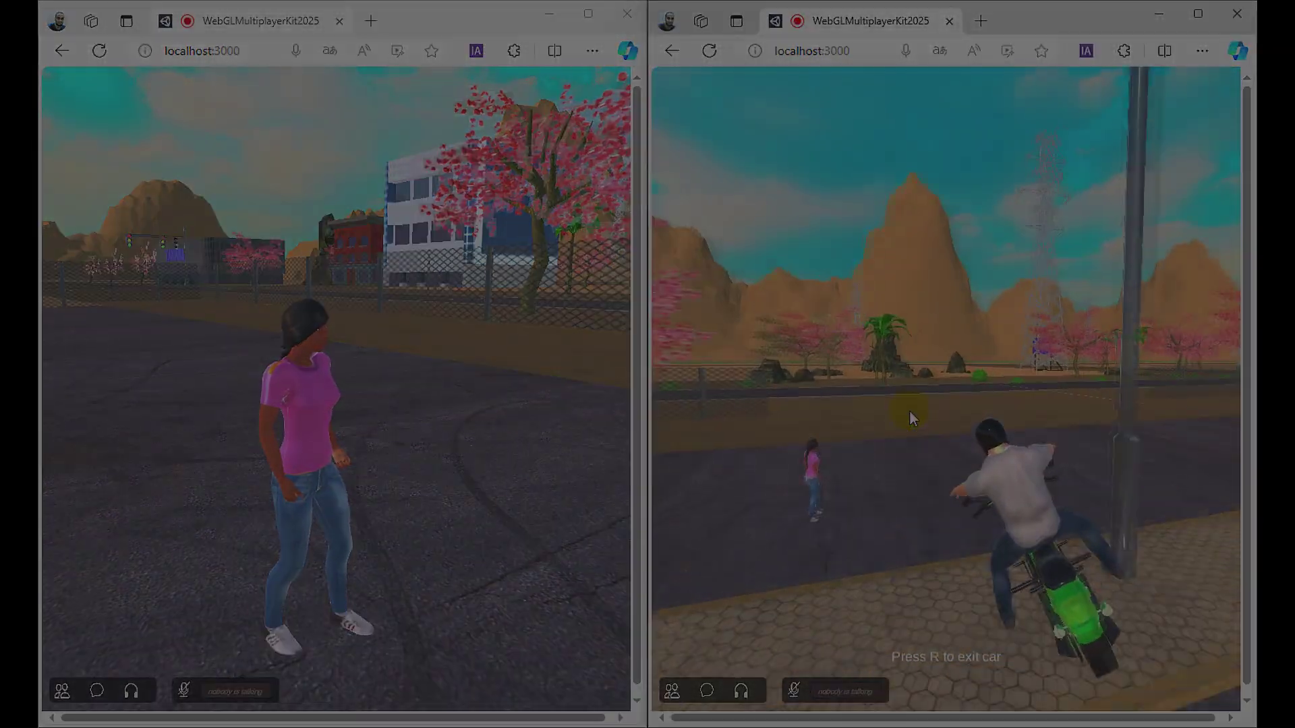